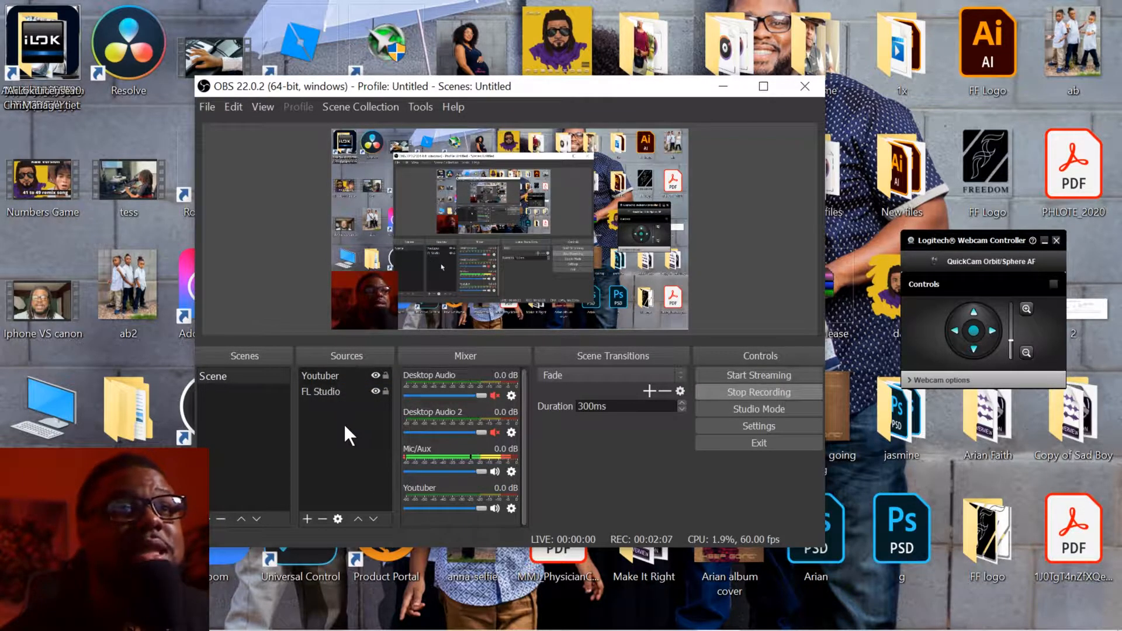
# Select the Youtuber and FL Studio sources together and delete them from the scene.
pyautogui.moveTo(345, 426); pyautogui.dragTo(335, 368)
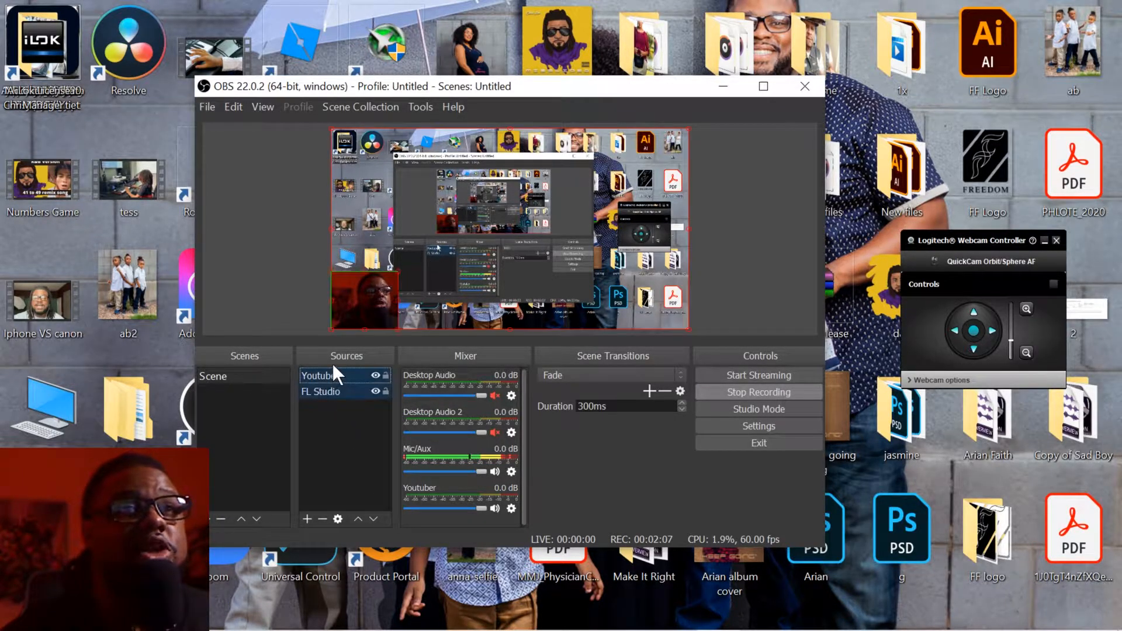
pyautogui.rightClick(345, 393)
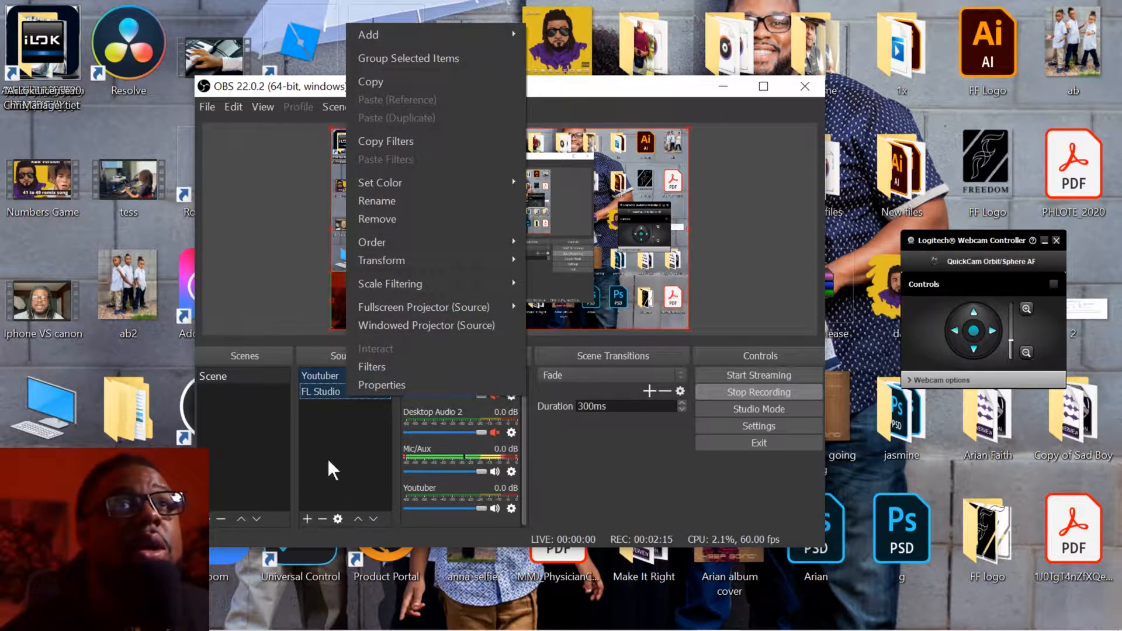
pyautogui.moveTo(356, 306)
pyautogui.click(257, 497)
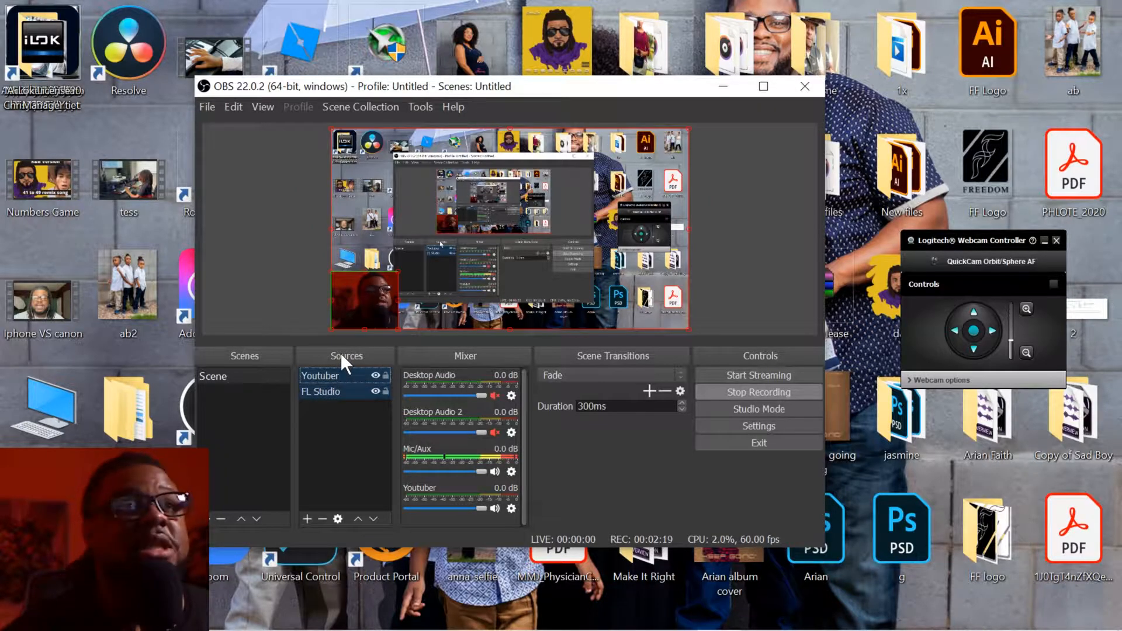
pyautogui.press('Delete')
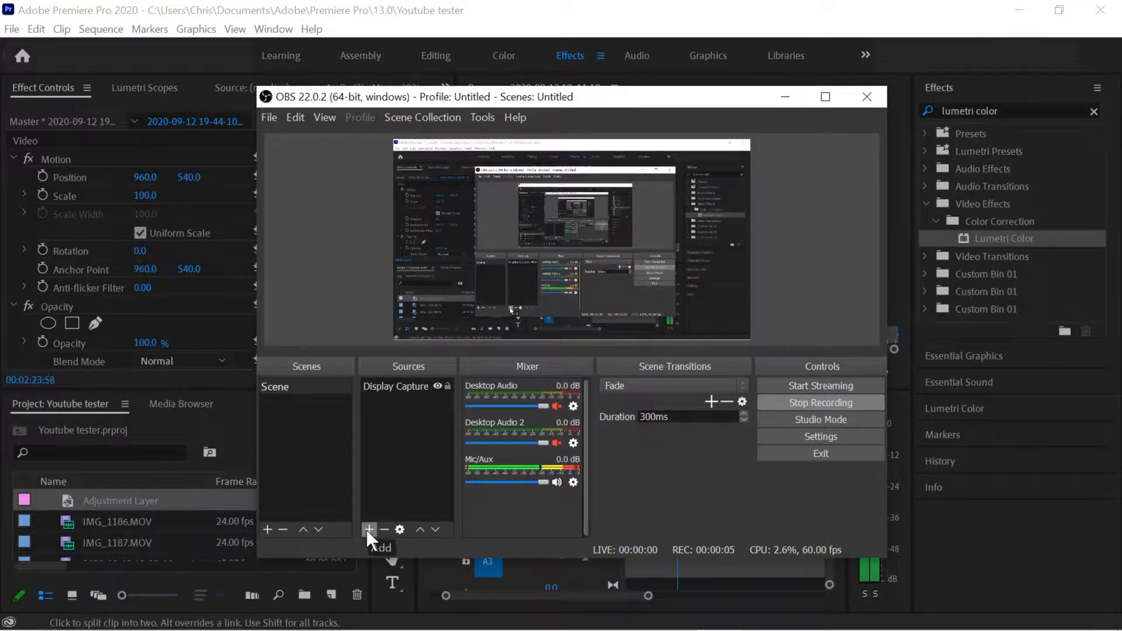
pyautogui.click(368, 529)
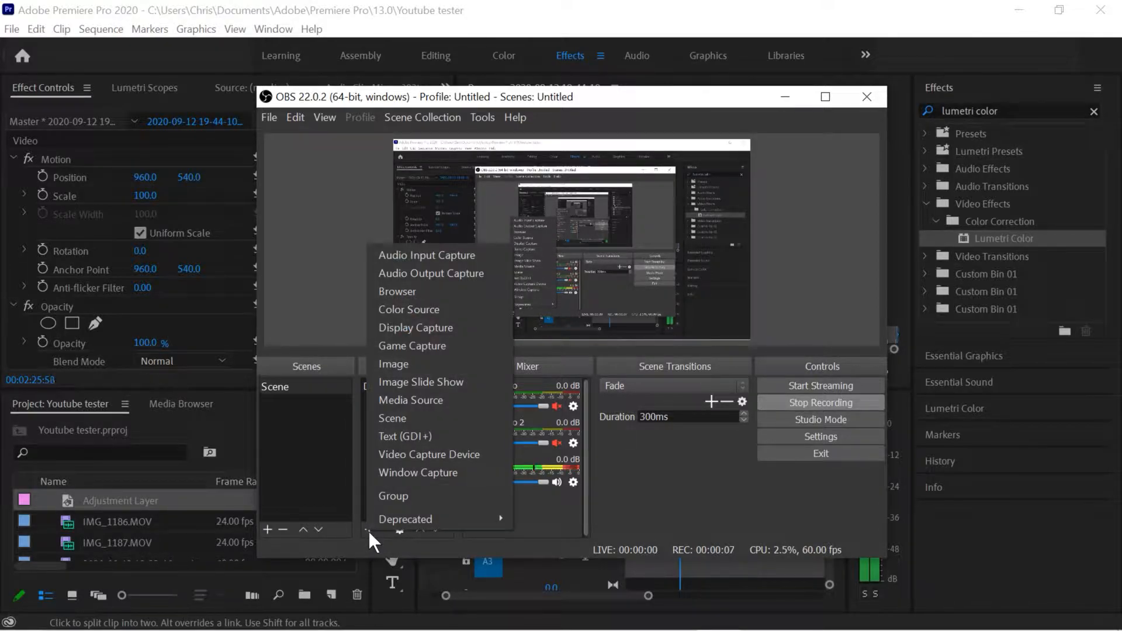
pyautogui.click(479, 328)
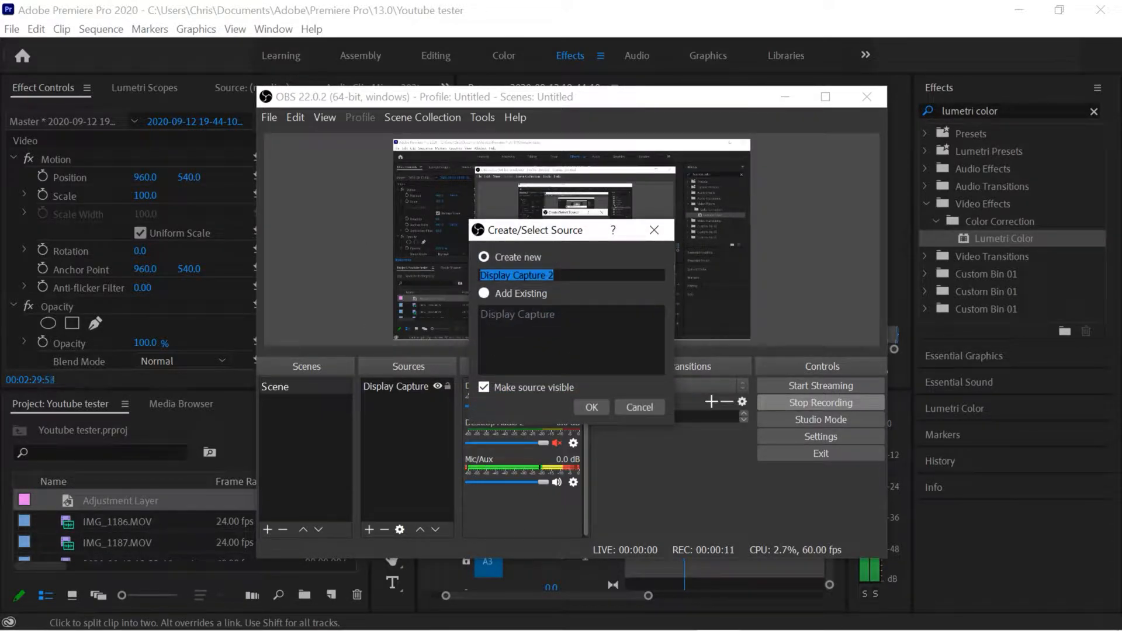
pyautogui.click(624, 402)
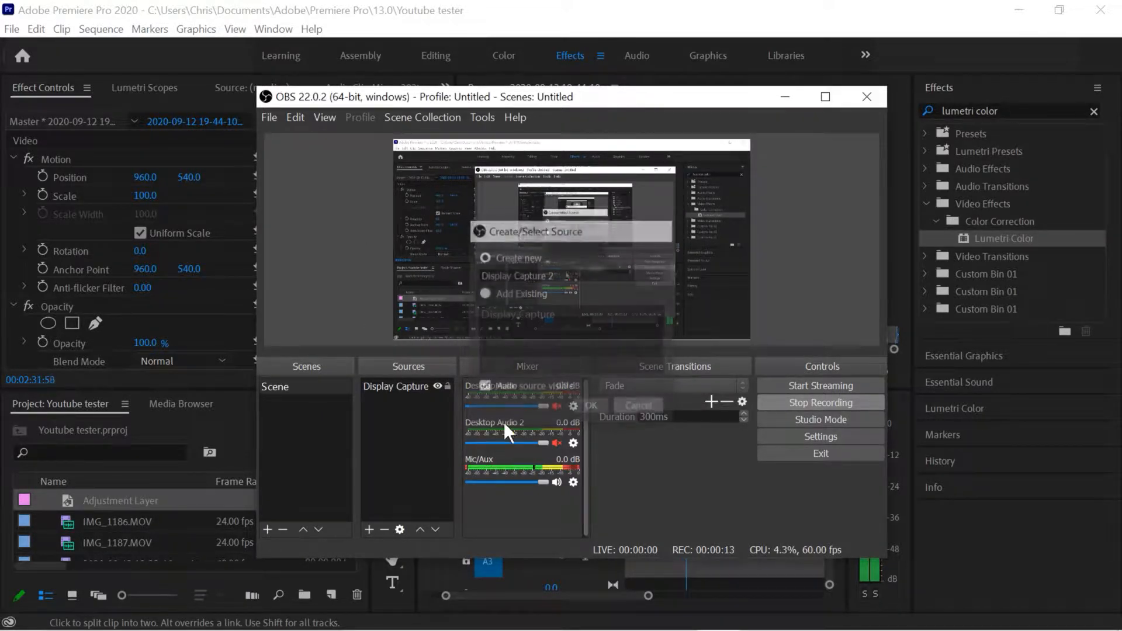
pyautogui.rightClick(402, 417)
pyautogui.moveTo(464, 432)
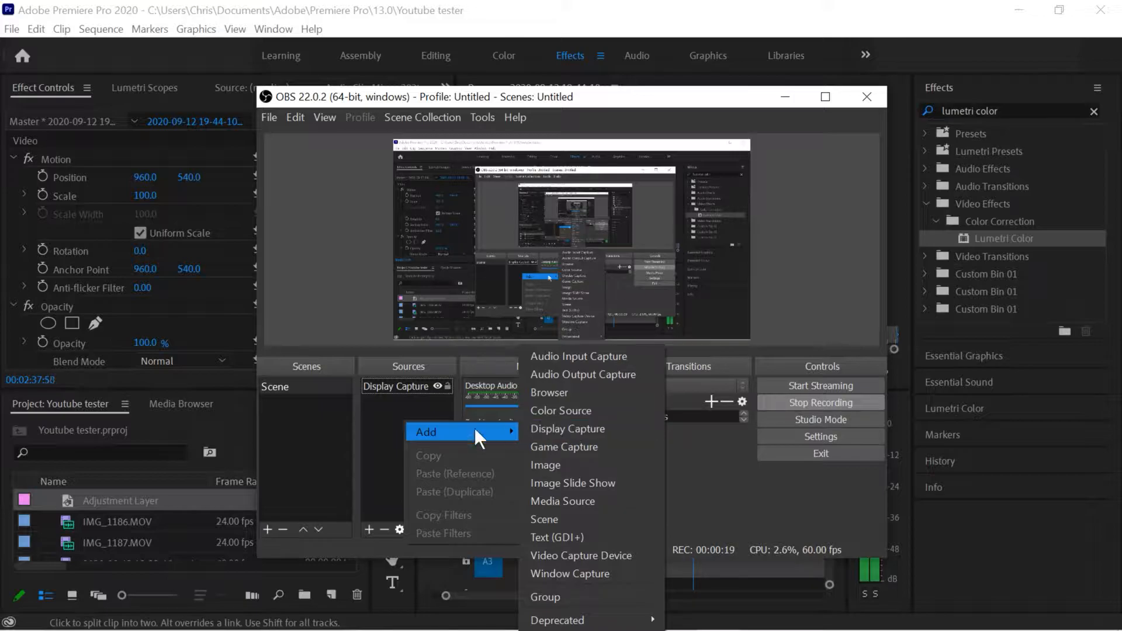
pyautogui.click(373, 503)
pyautogui.click(370, 528)
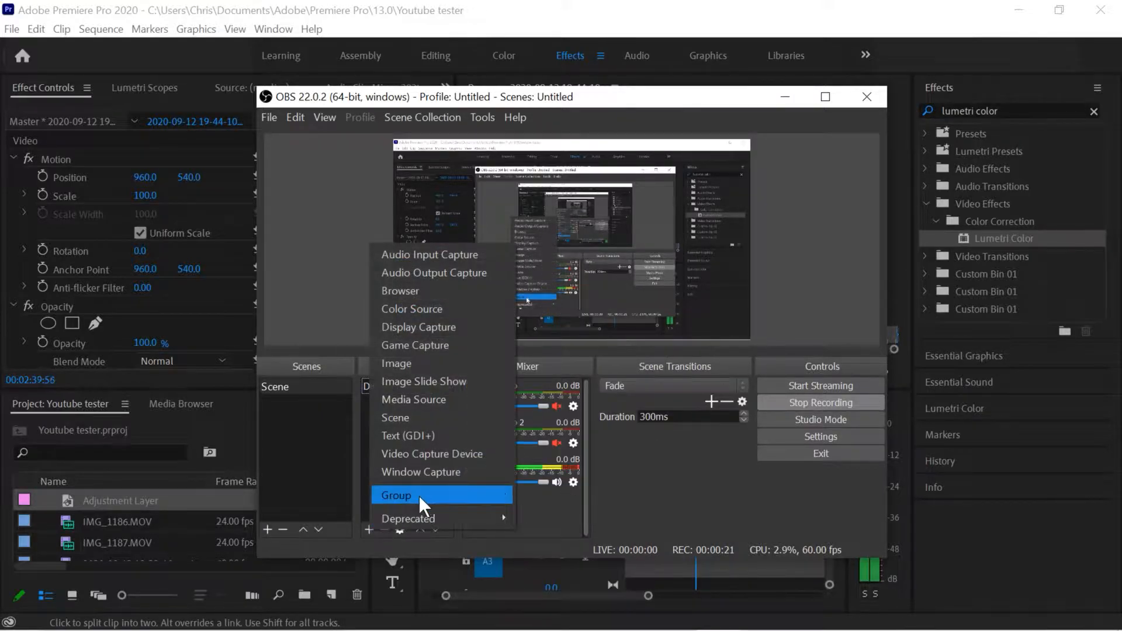
pyautogui.click(361, 444)
# Add a new Display Capture source named Gaming/Youtube, capturing Display 0 with the cursor included.
pyautogui.rightClick(369, 454)
pyautogui.moveTo(464, 451)
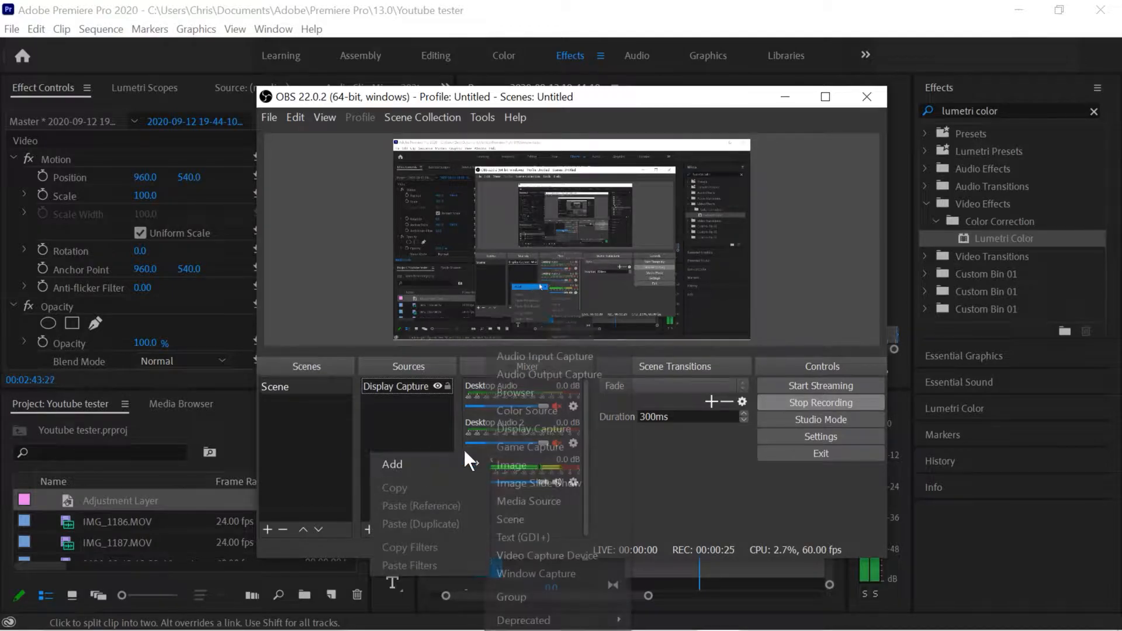
pyautogui.click(539, 427)
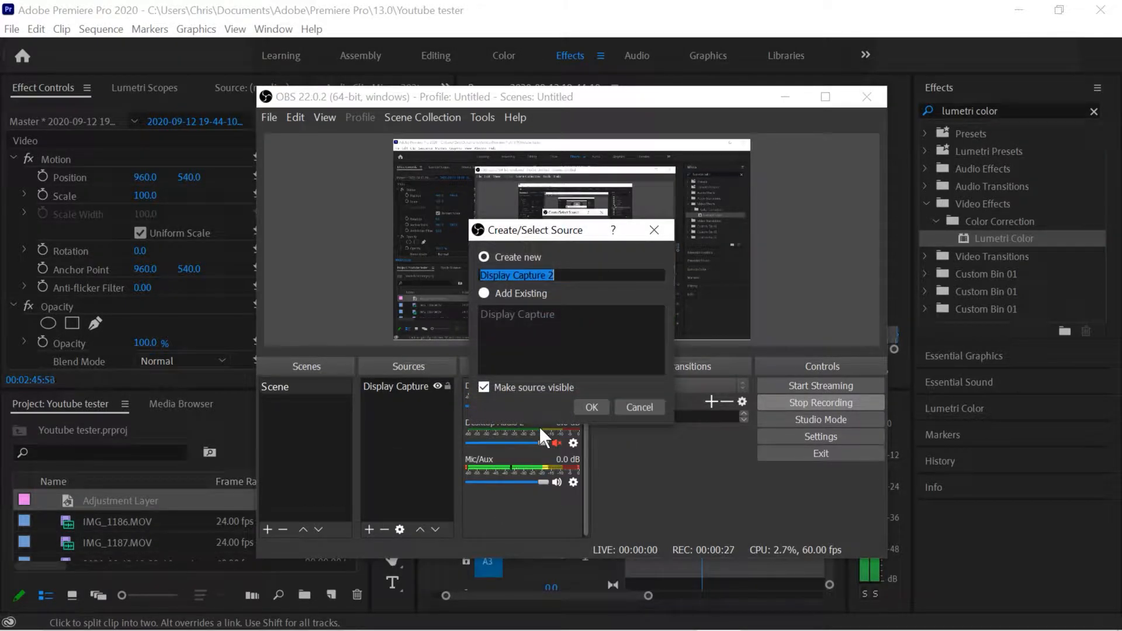
pyautogui.write('Gzam')
pyautogui.press('BackSpace')
pyautogui.press('BackSpace')
pyautogui.press('BackSpace')
pyautogui.write('aming')
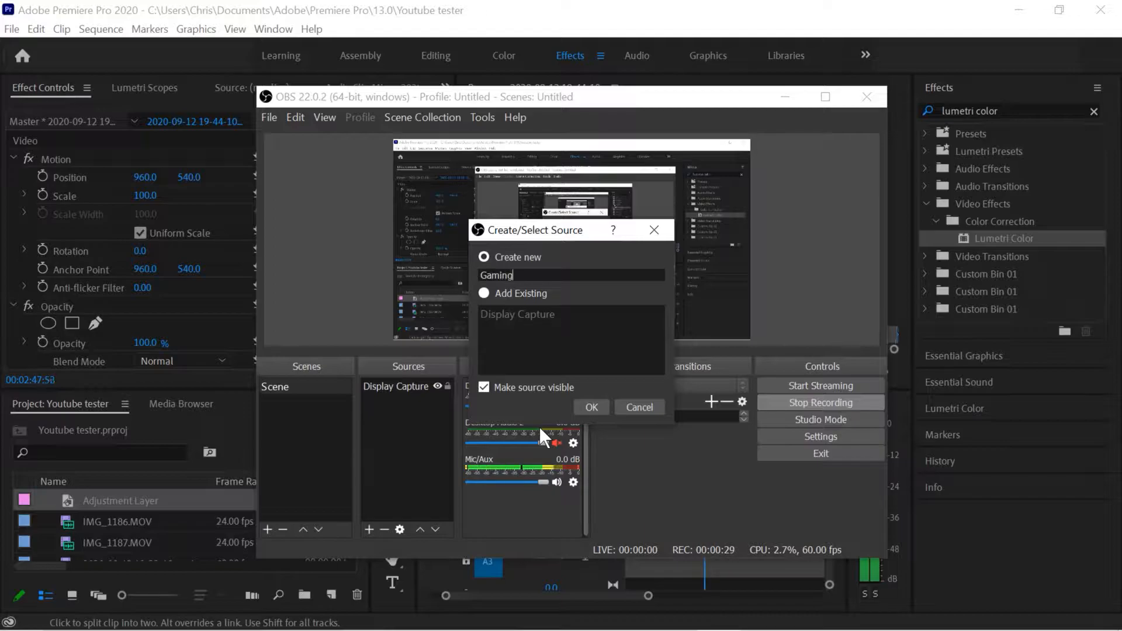
pyautogui.write('/Youtube')
pyautogui.press('Return')
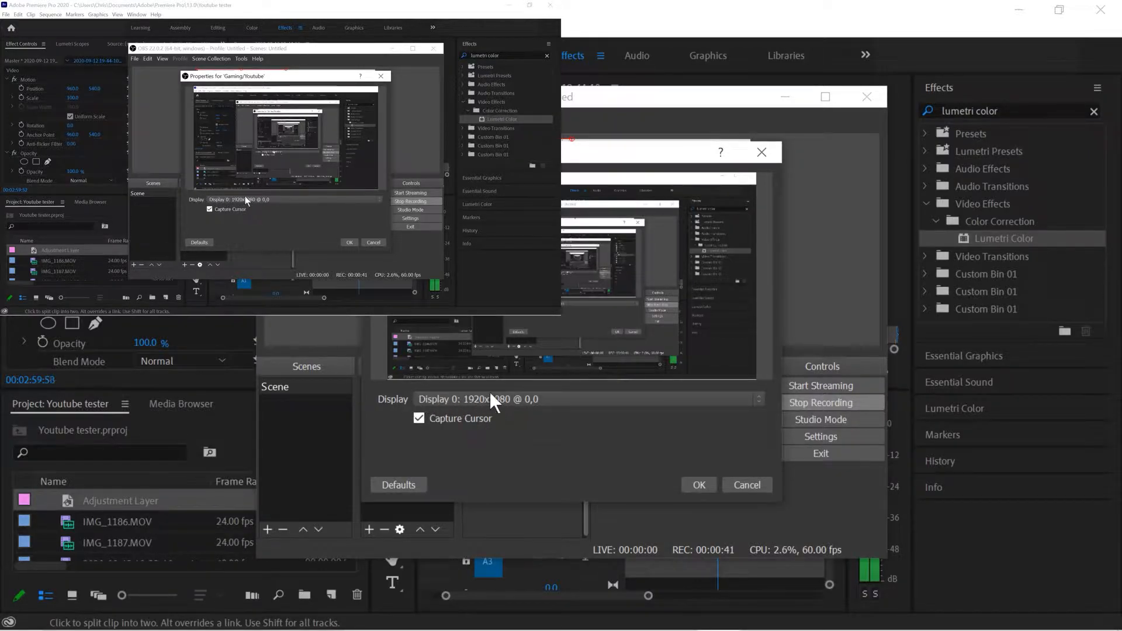
pyautogui.click(697, 483)
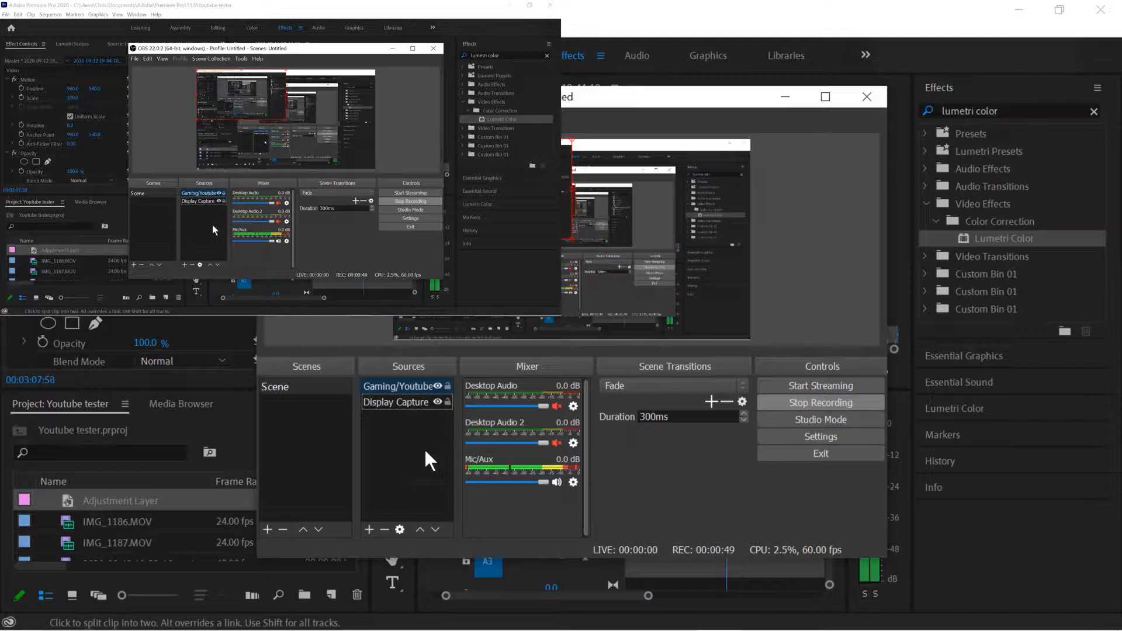
# Hide the original Display Capture source and keep Gaming/Youtube shown, filling the whole canvas.
pyautogui.click(437, 386)
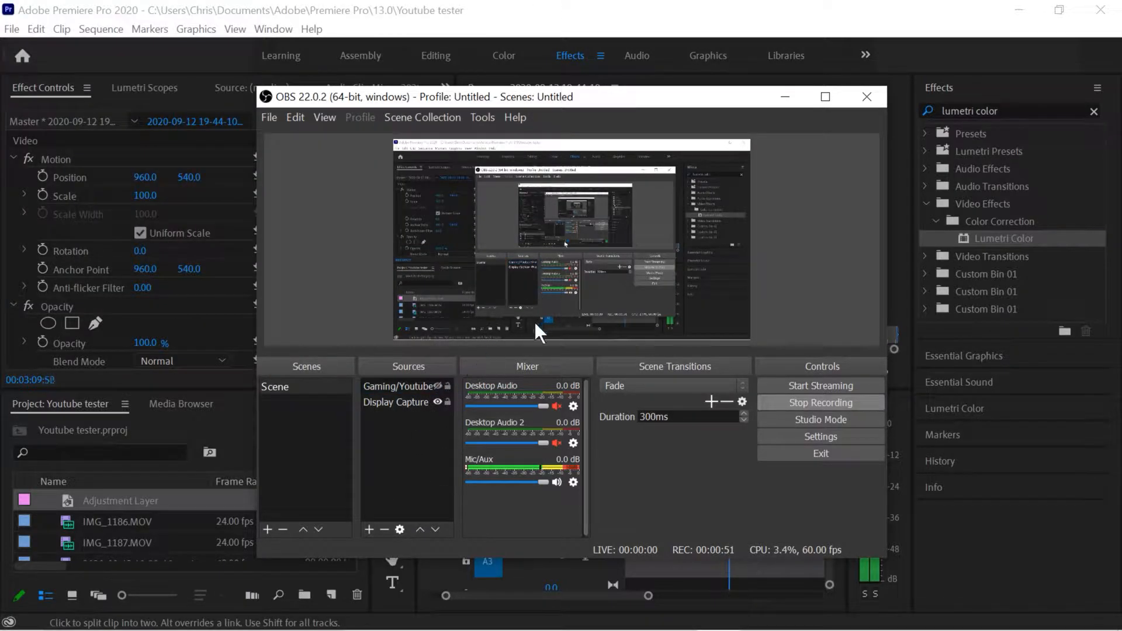
pyautogui.click(436, 387)
pyautogui.click(437, 402)
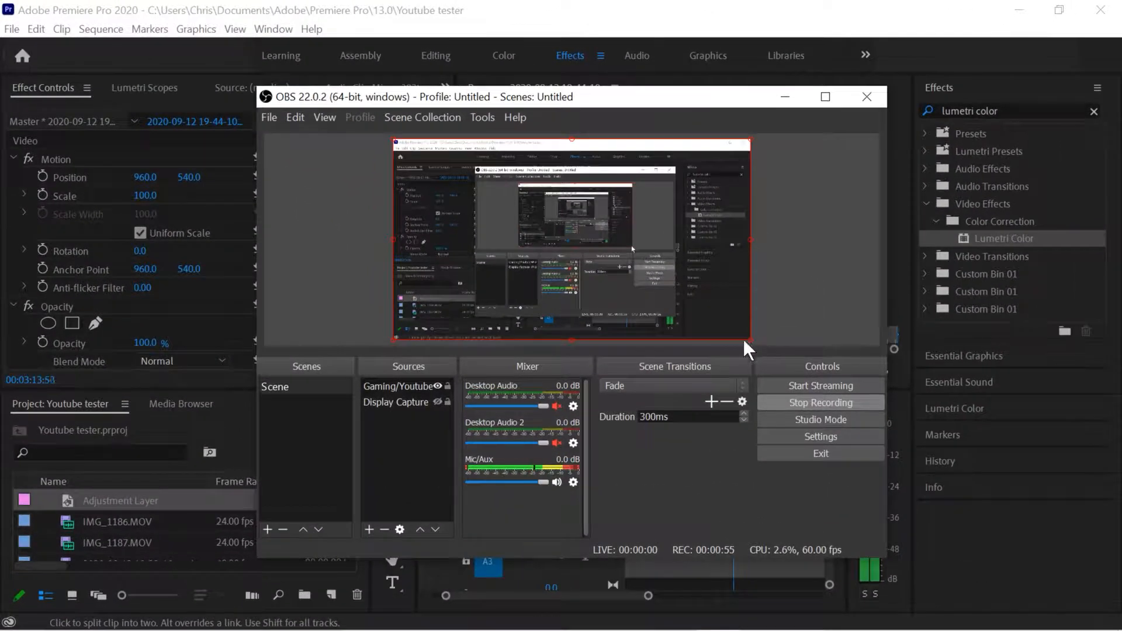
# Add a new Video Capture Device source named Gamer/teacher.
pyautogui.rightClick(223, 243)
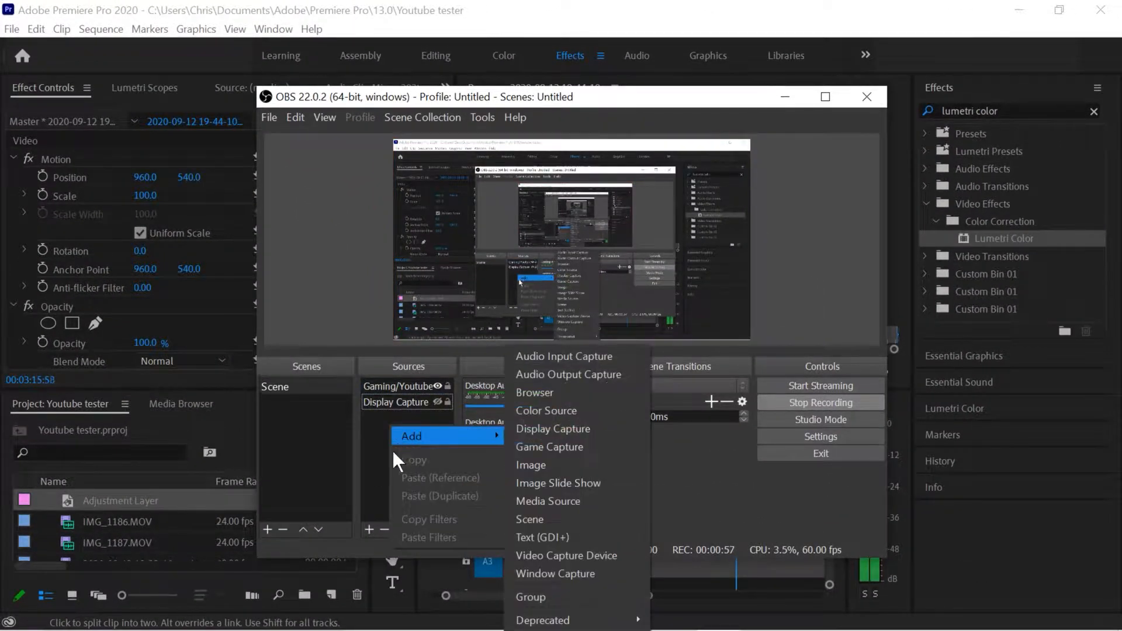
pyautogui.click(368, 530)
pyautogui.click(369, 531)
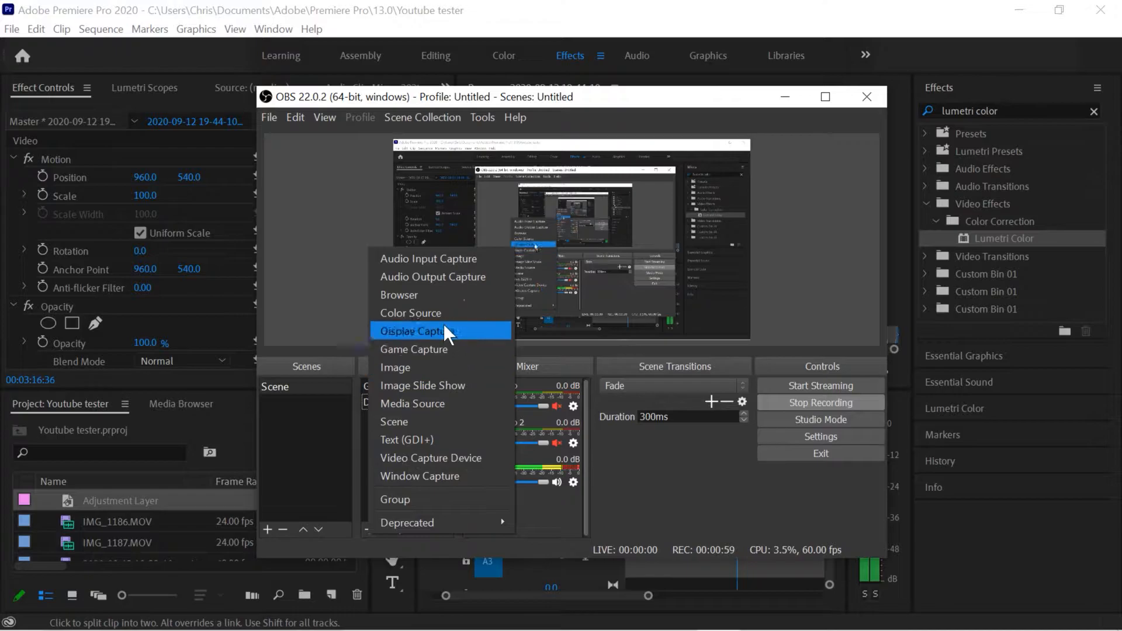
pyautogui.click(415, 458)
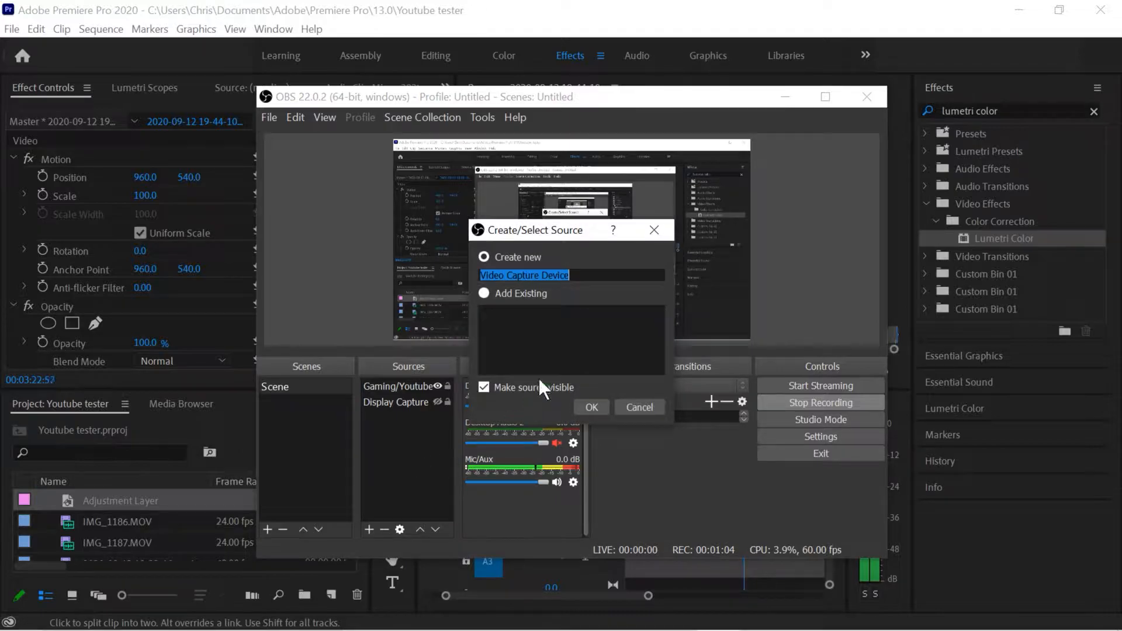
pyautogui.click(590, 407)
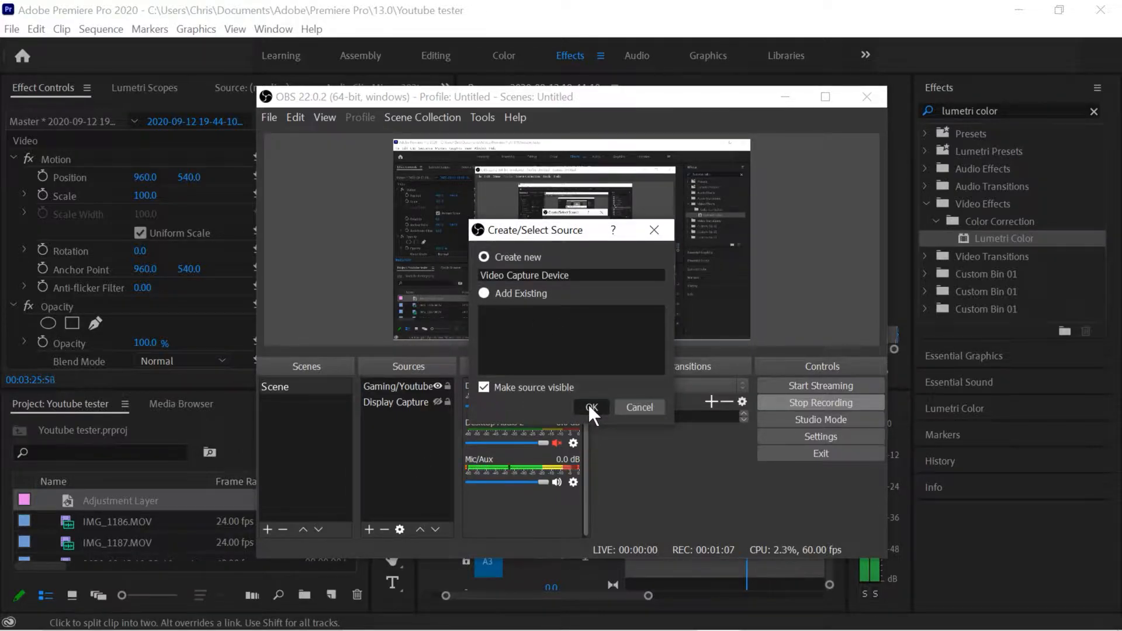
pyautogui.moveTo(575, 277); pyautogui.dragTo(370, 264)
pyautogui.write('Gamer')
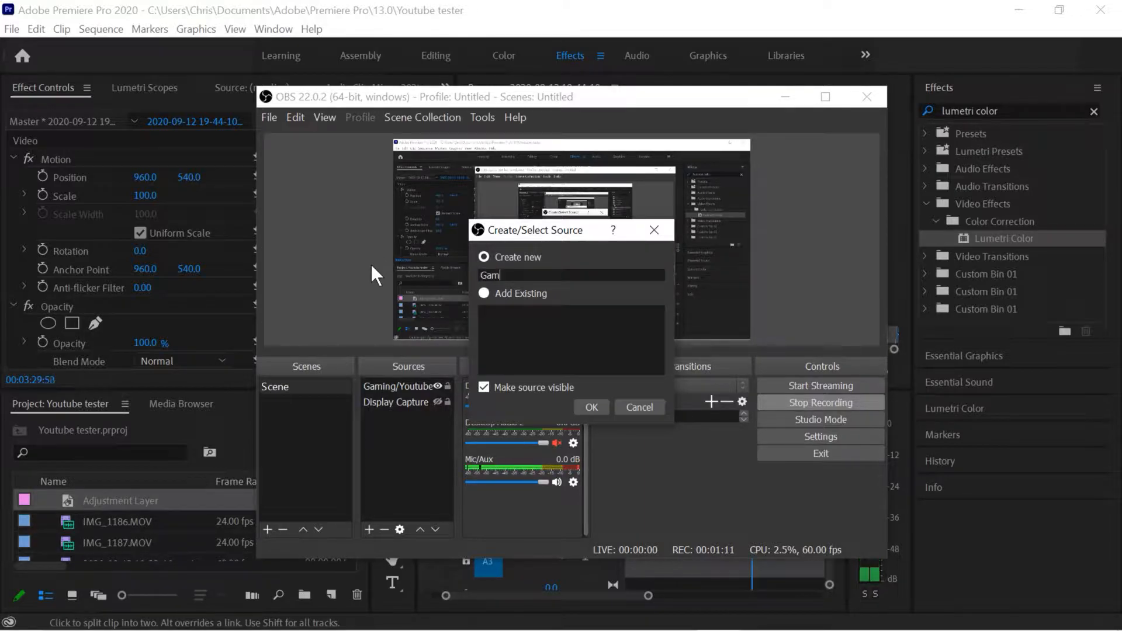
pyautogui.write('/teacher')
pyautogui.press('Return')
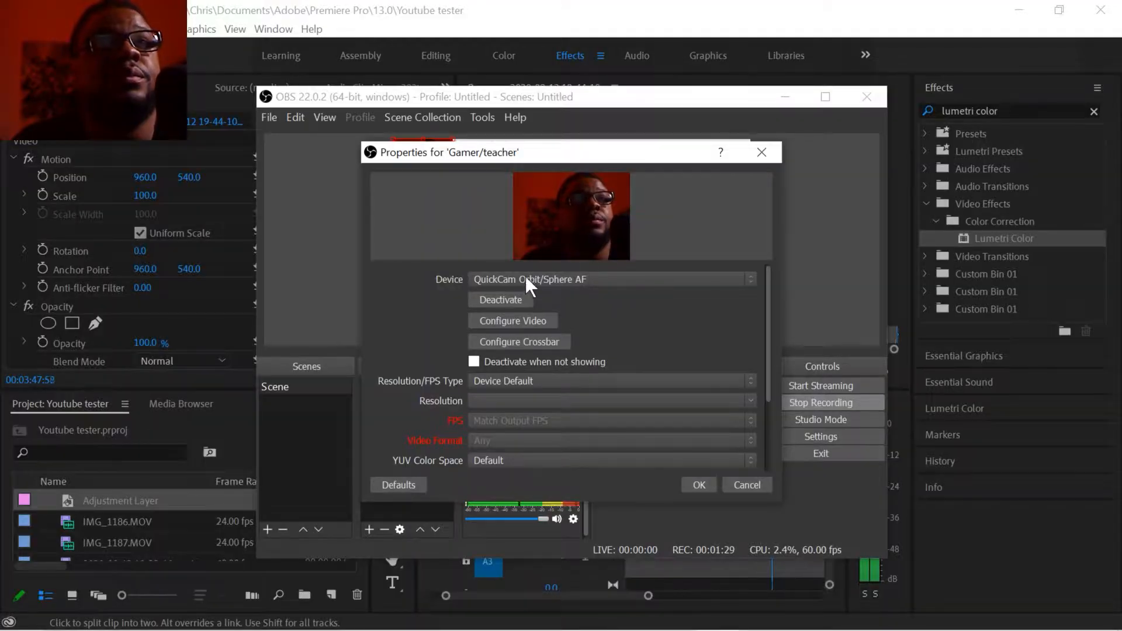
# Use QuickCam Orbit/Sphere AF as the Gamer/teacher camera and place its enlarged image in the canvas's lower-left corner.
pyautogui.click(575, 280)
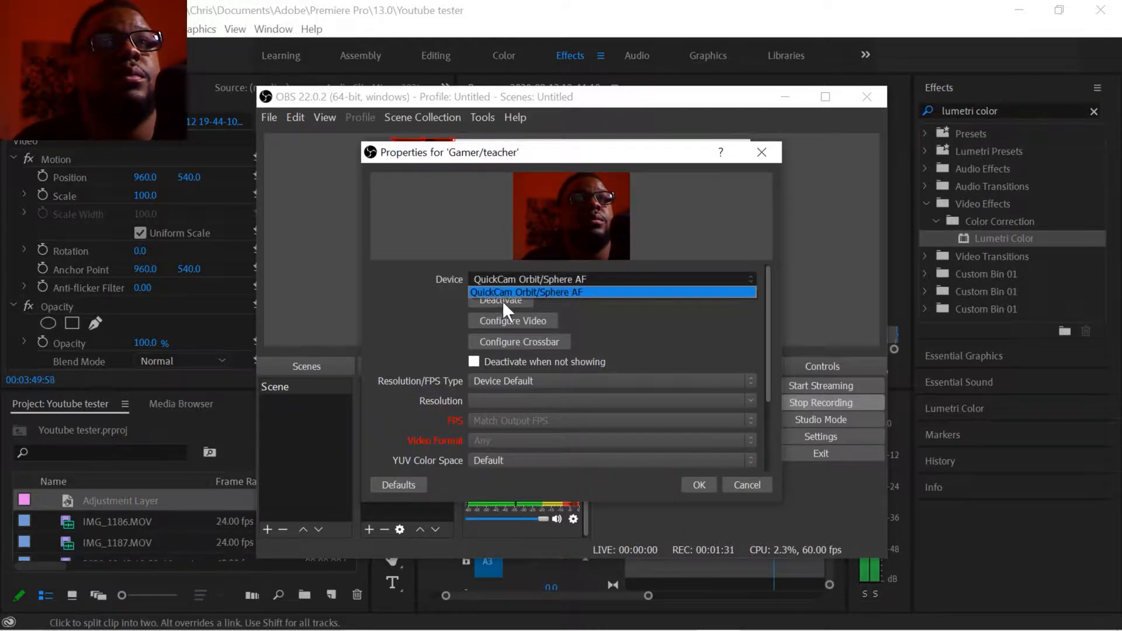
pyautogui.click(440, 295)
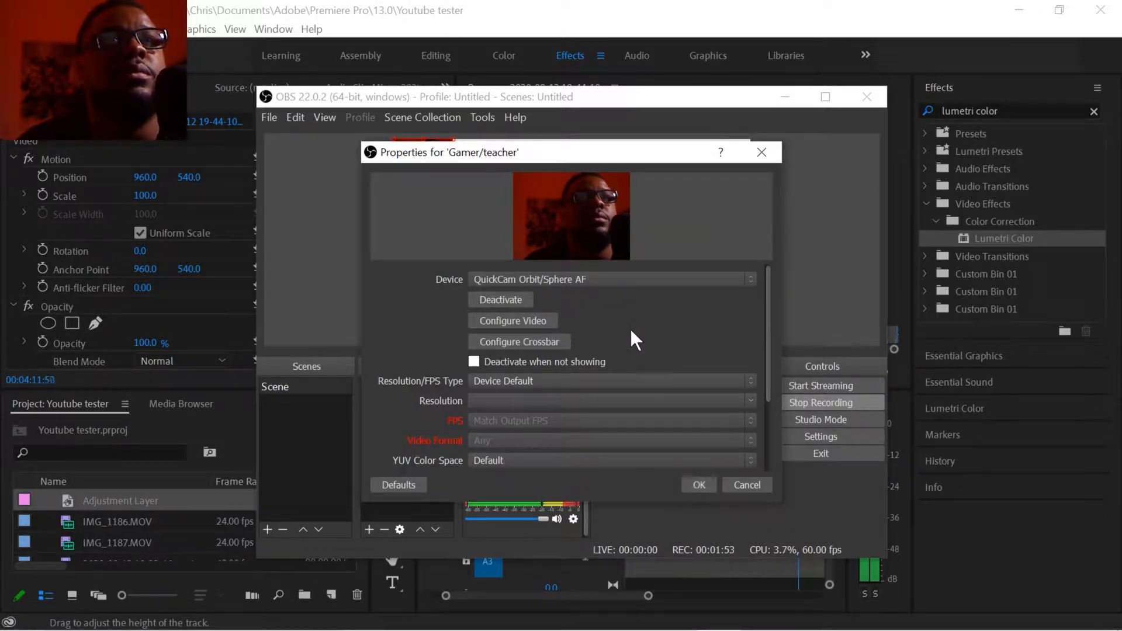
pyautogui.click(584, 276)
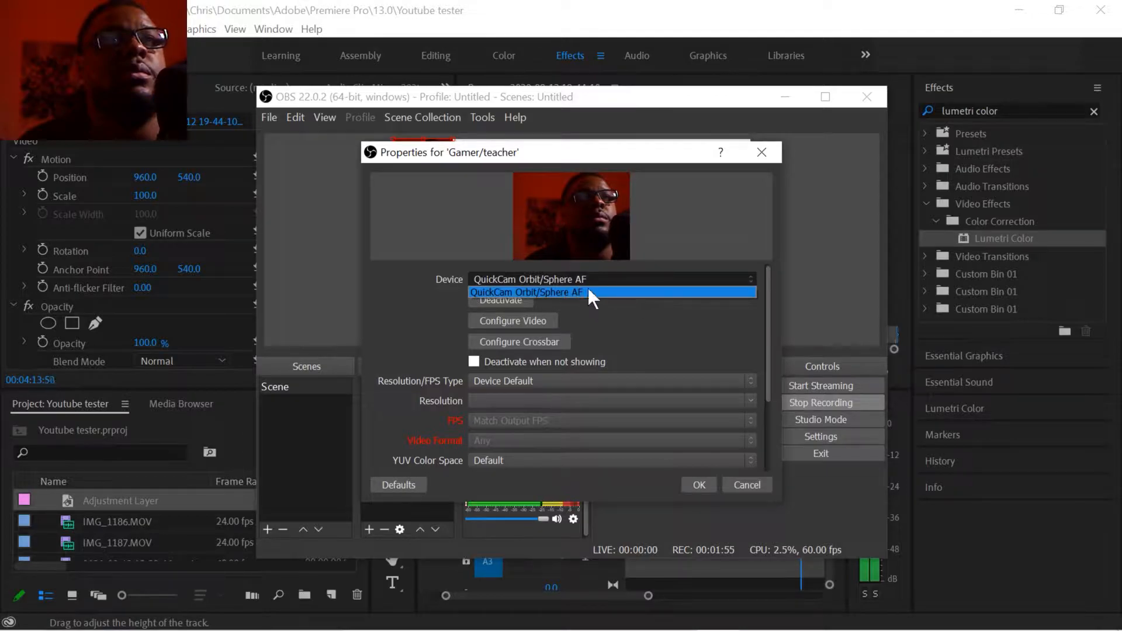
pyautogui.click(594, 286)
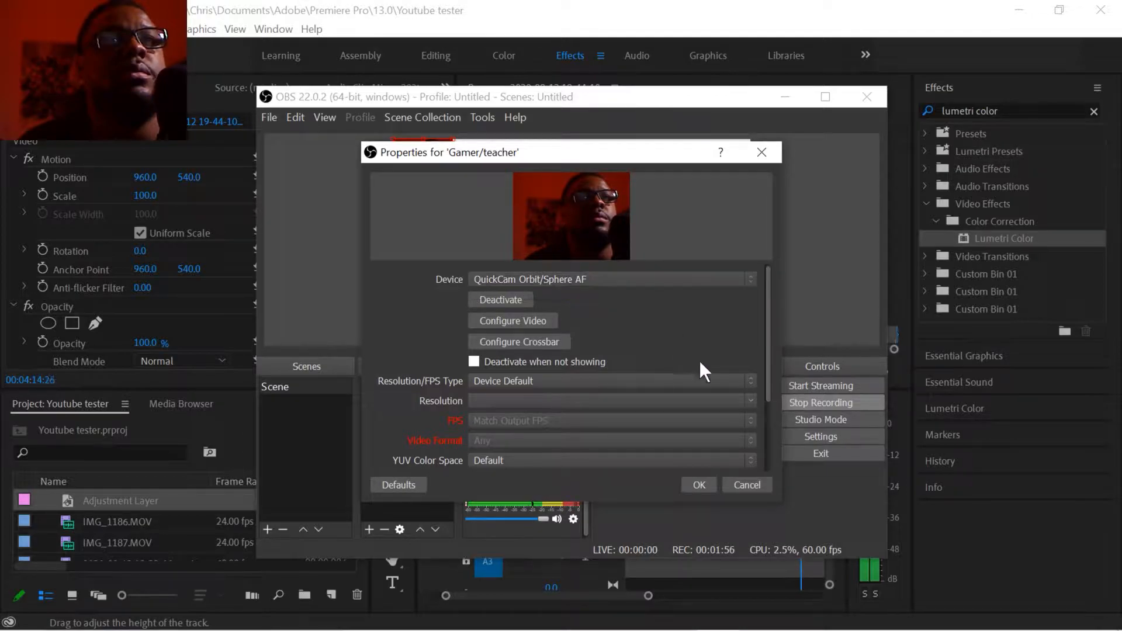
pyautogui.click(699, 485)
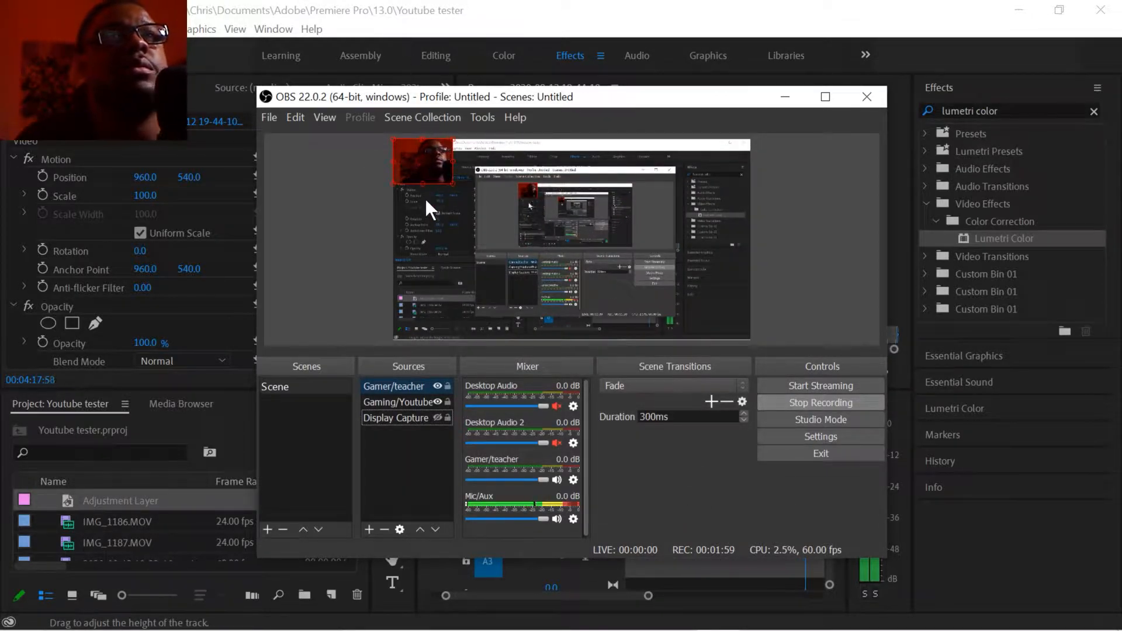
pyautogui.moveTo(422, 160); pyautogui.dragTo(479, 282)
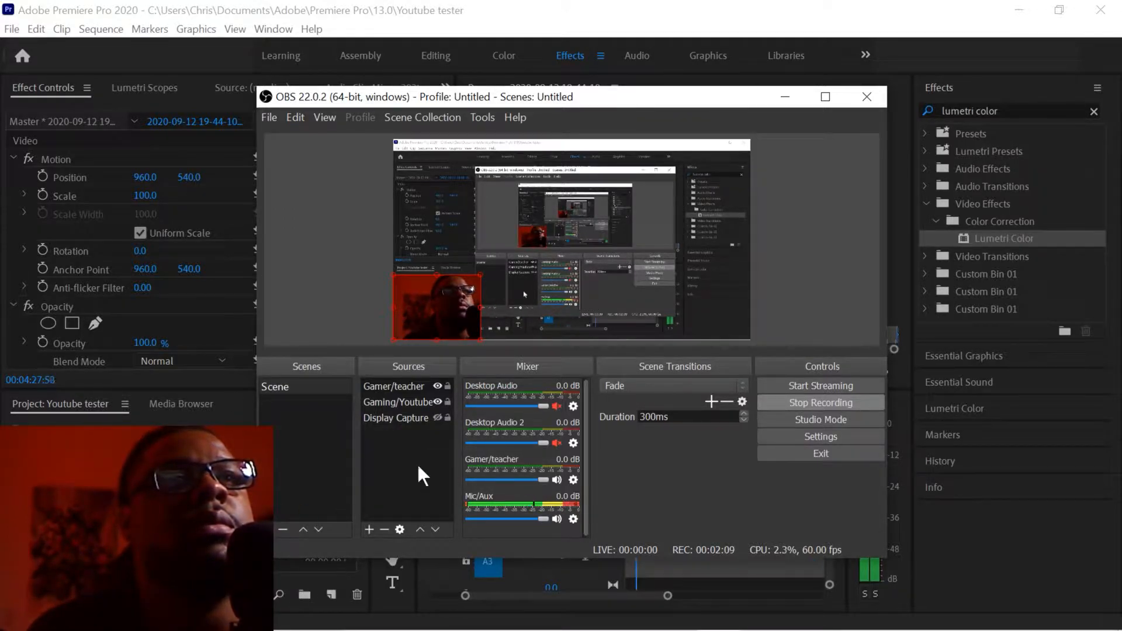
# Remove the hidden Display Capture source from the scene.
pyautogui.rightClick(398, 415)
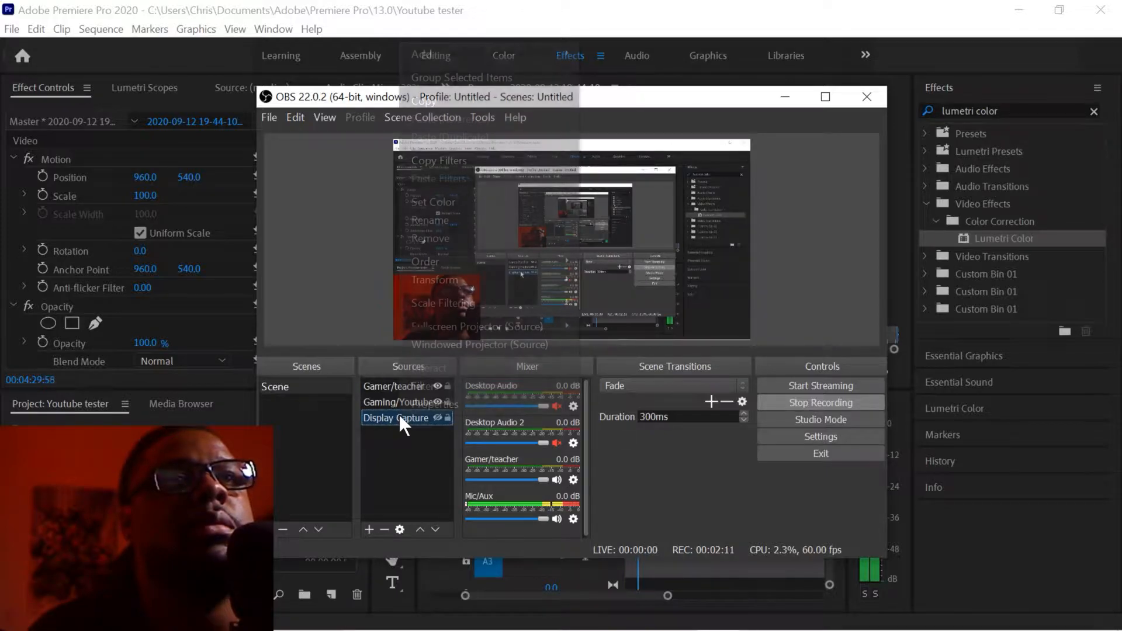
pyautogui.click(465, 236)
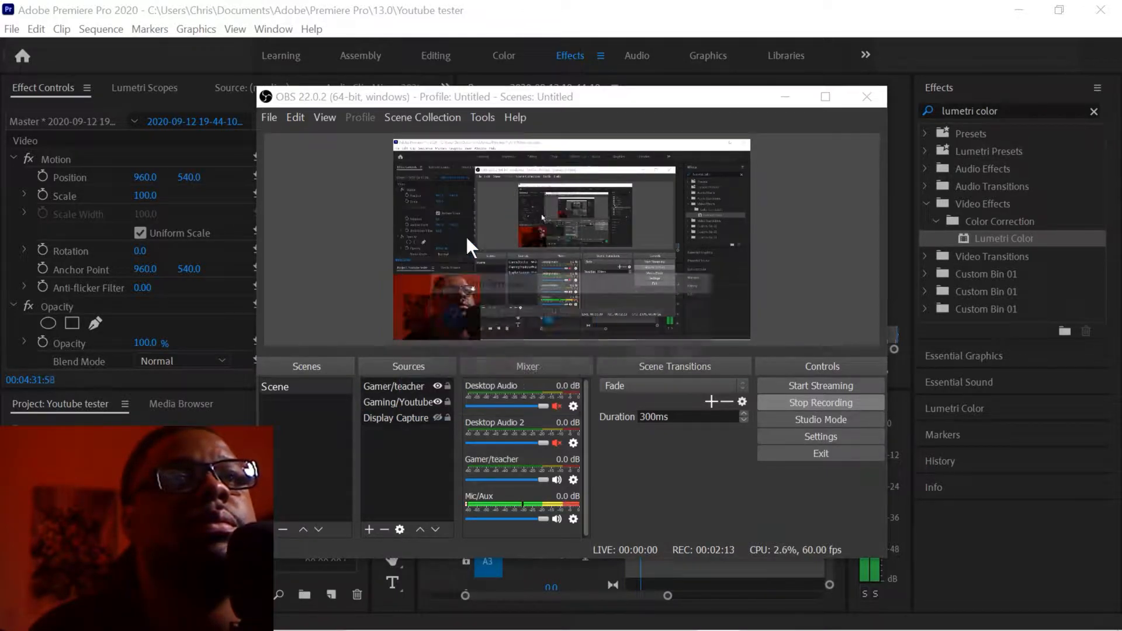
pyautogui.click(654, 352)
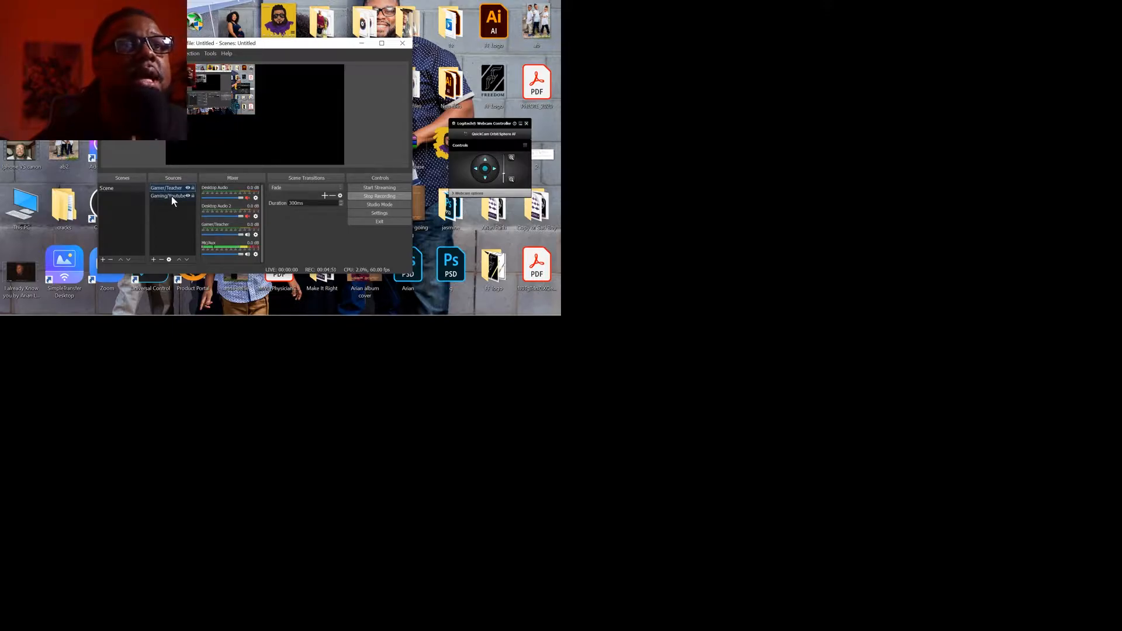
# Enlarge the Gaming/Youtube capture from its lower-right corner until it fills the canvas.
pyautogui.click(170, 195)
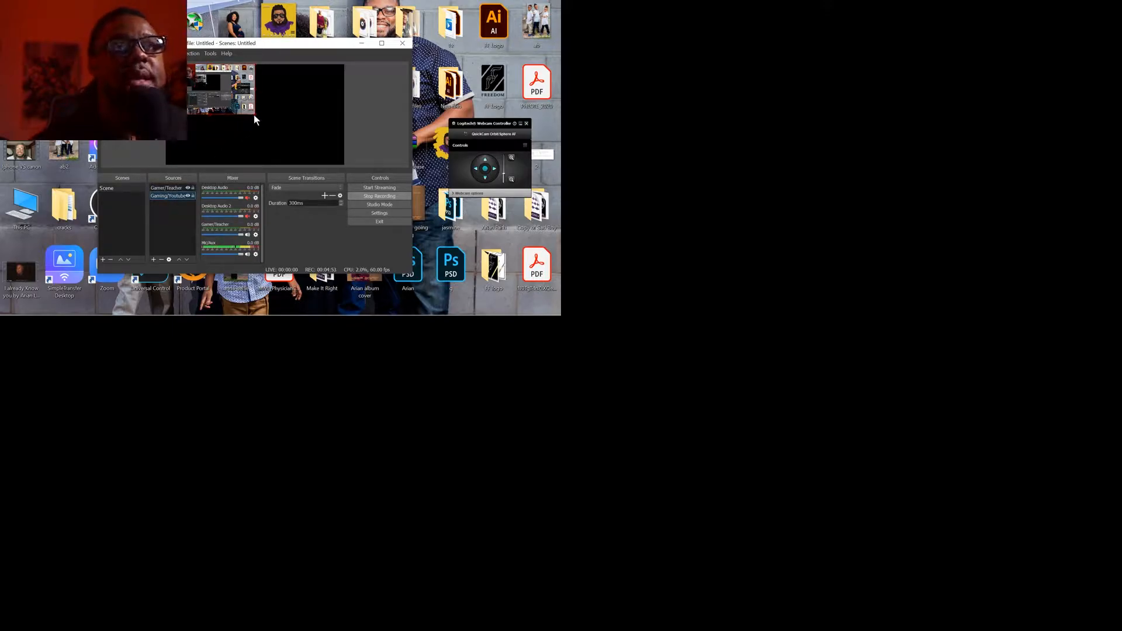
pyautogui.moveTo(254, 115); pyautogui.dragTo(688, 322)
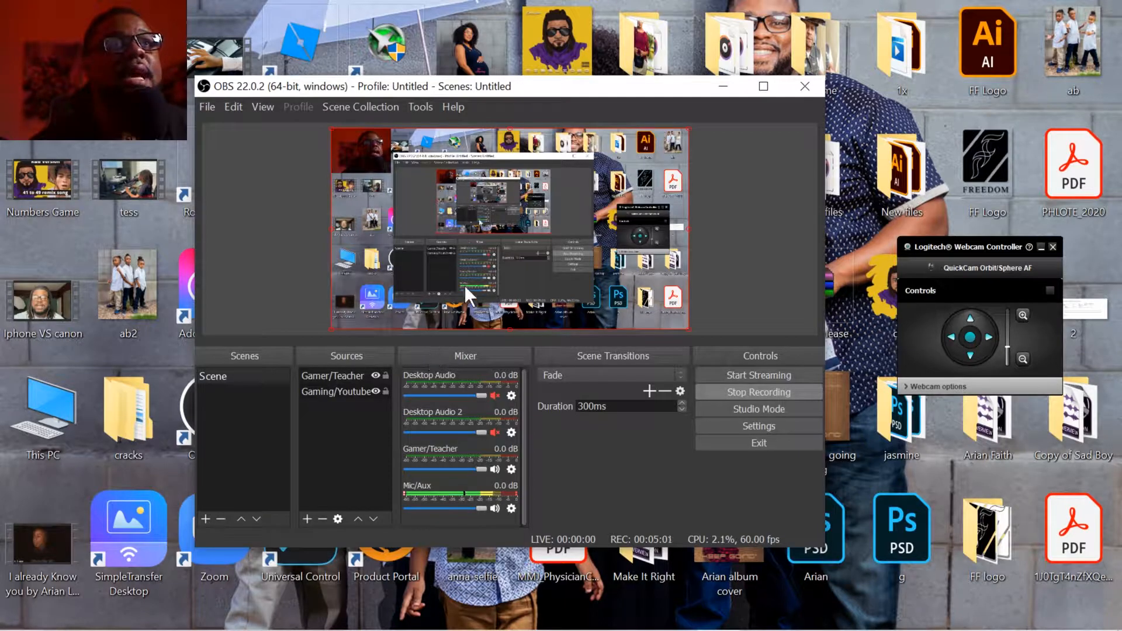
# Shrink the Gaming/Youtube capture from its lower-right corner and resize it back to the canvas with the Fit to screen transform.
pyautogui.moveTo(688, 328); pyautogui.dragTo(433, 228)
pyautogui.rightClick(206, 94)
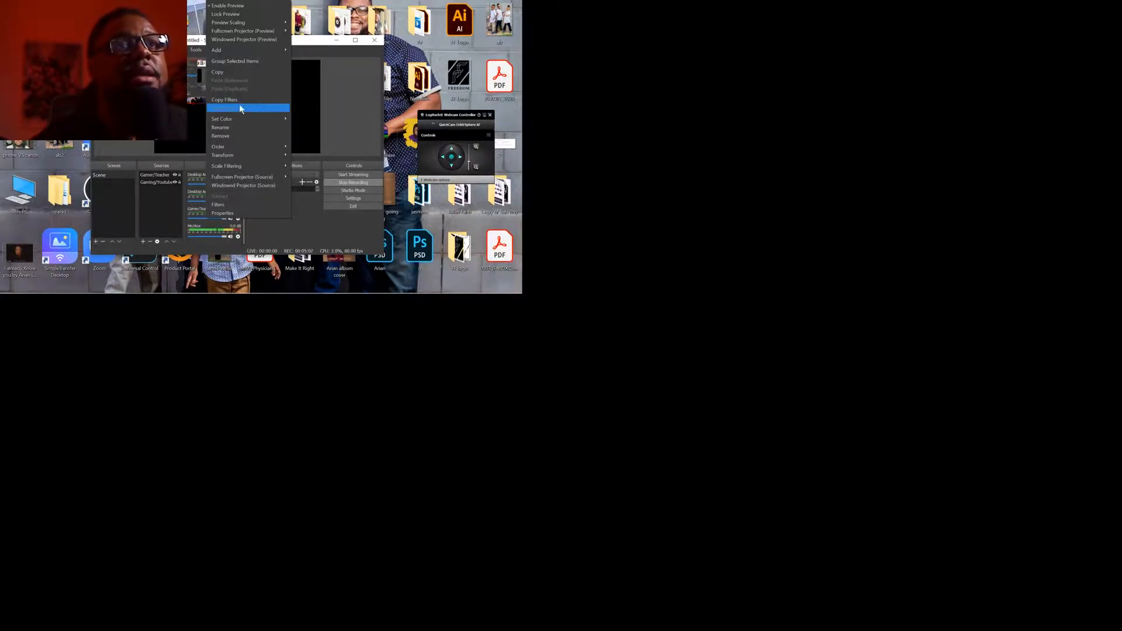
pyautogui.moveTo(263, 156)
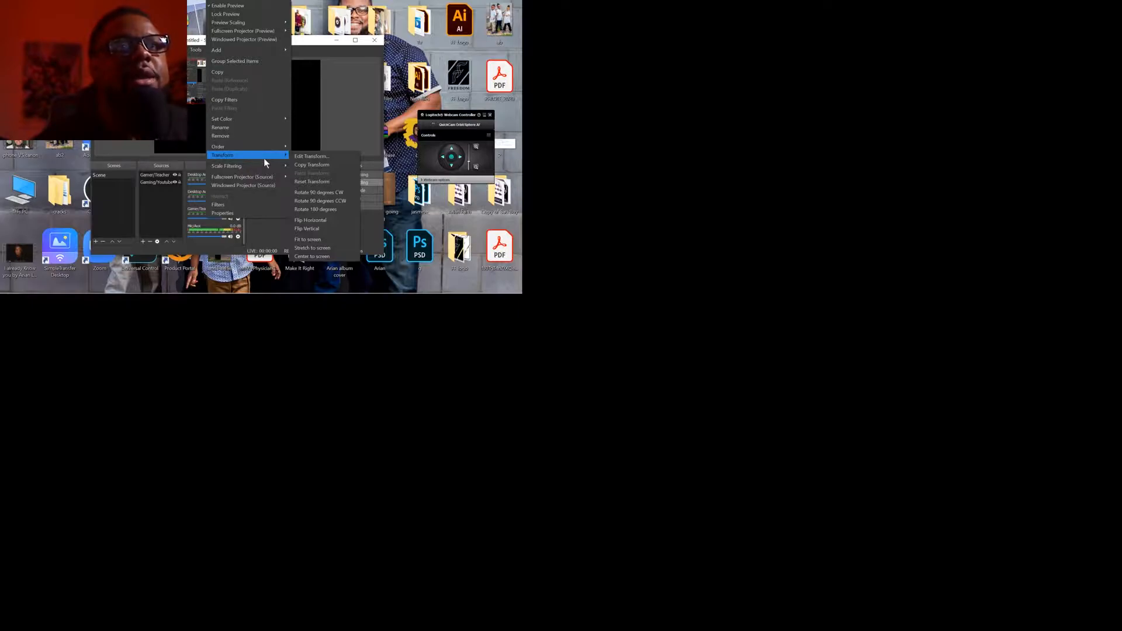
pyautogui.click(310, 237)
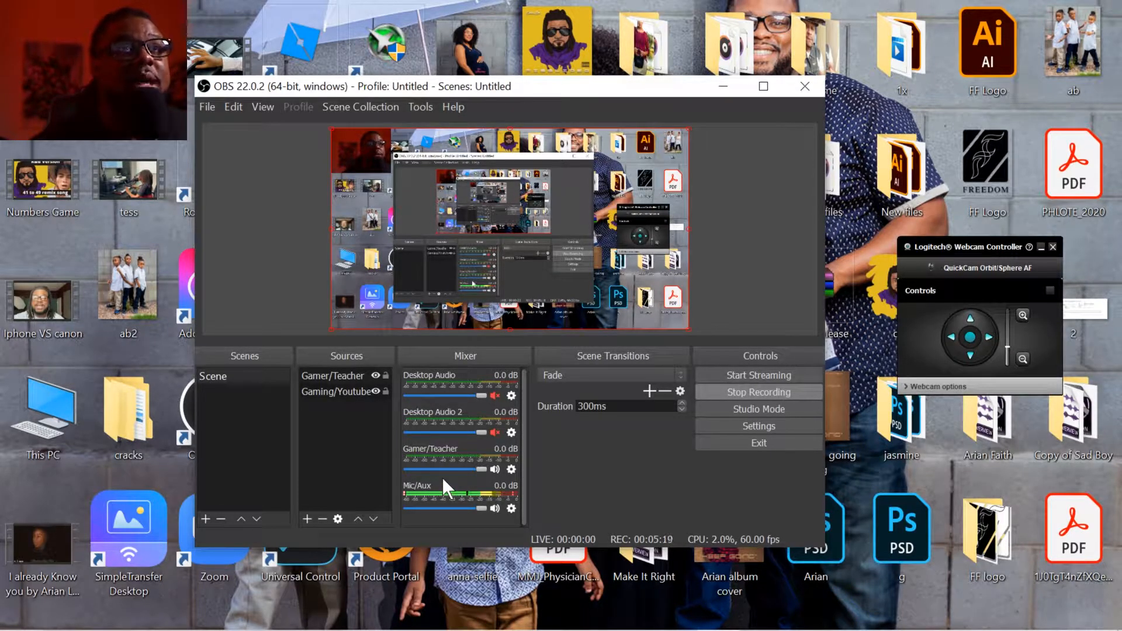
# Move the Gamer/Teacher webcam image from the canvas's upper-left corner to its lower-left corner and enlarge it.
pyautogui.click(359, 145)
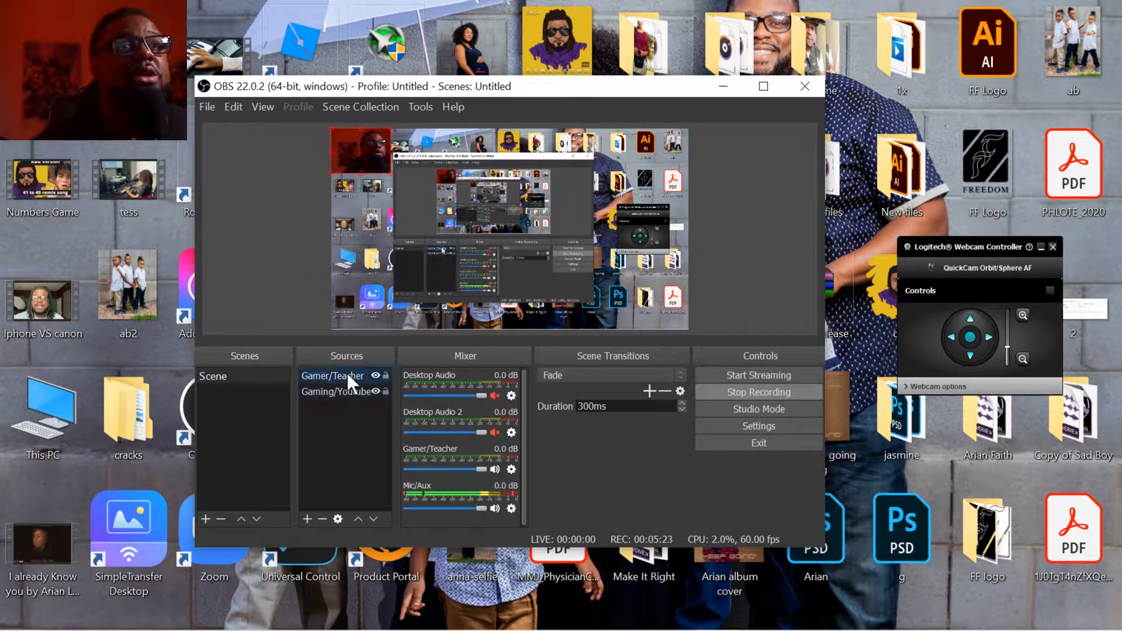
pyautogui.moveTo(363, 147); pyautogui.dragTo(411, 305)
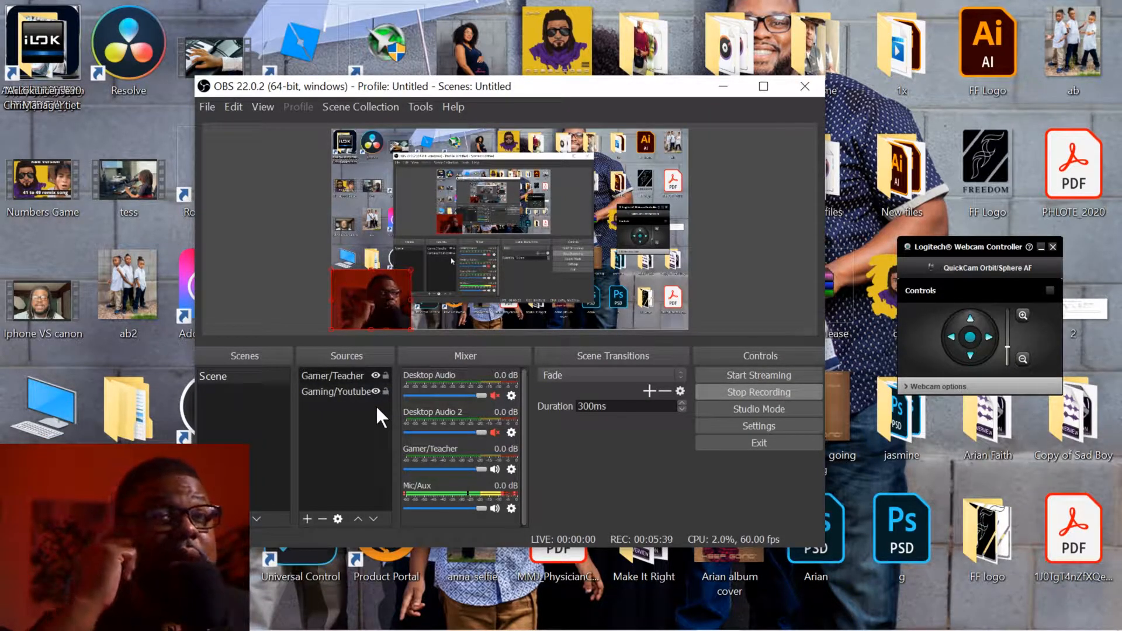
# Switch to the Chrome browser, open YouTube and search for movie trailers.
pyautogui.moveTo(466, 625)
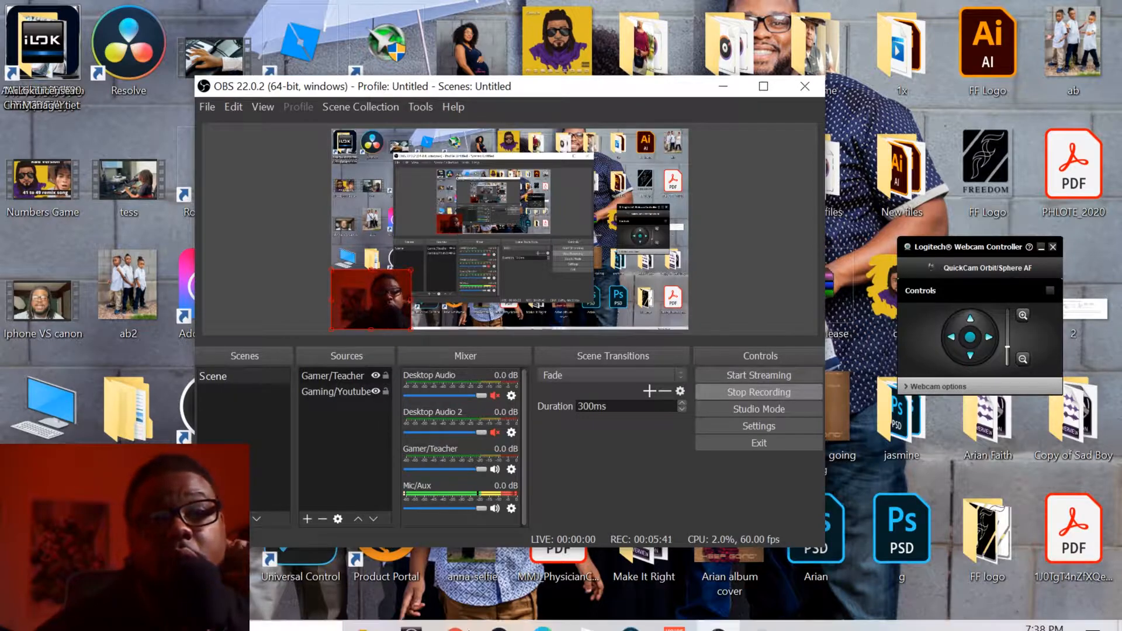
pyautogui.click(458, 620)
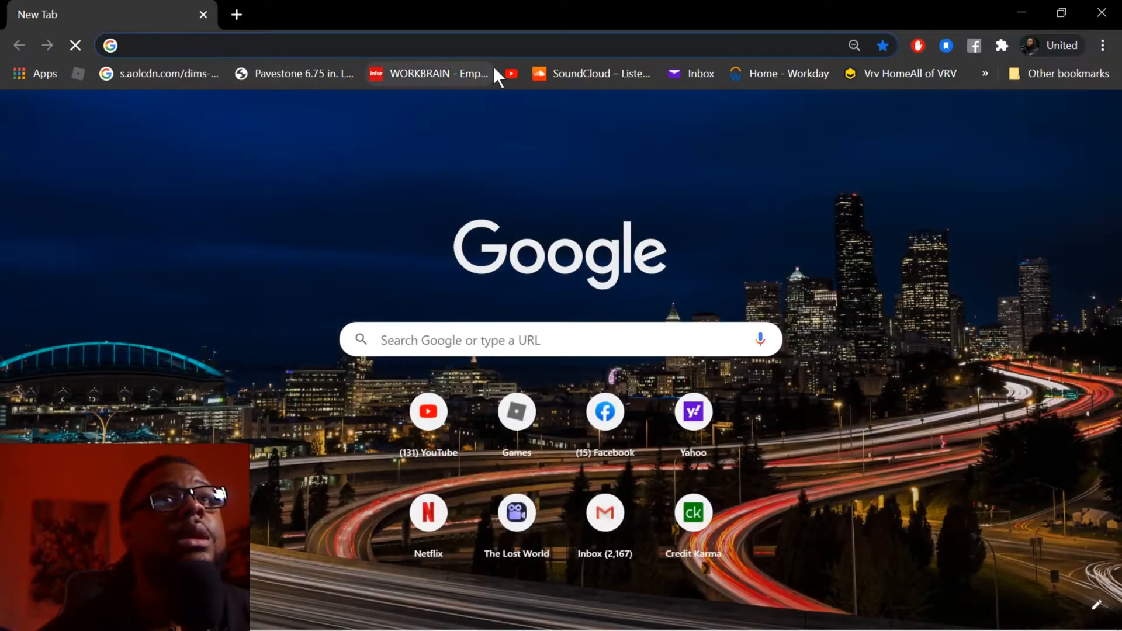
pyautogui.click(511, 71)
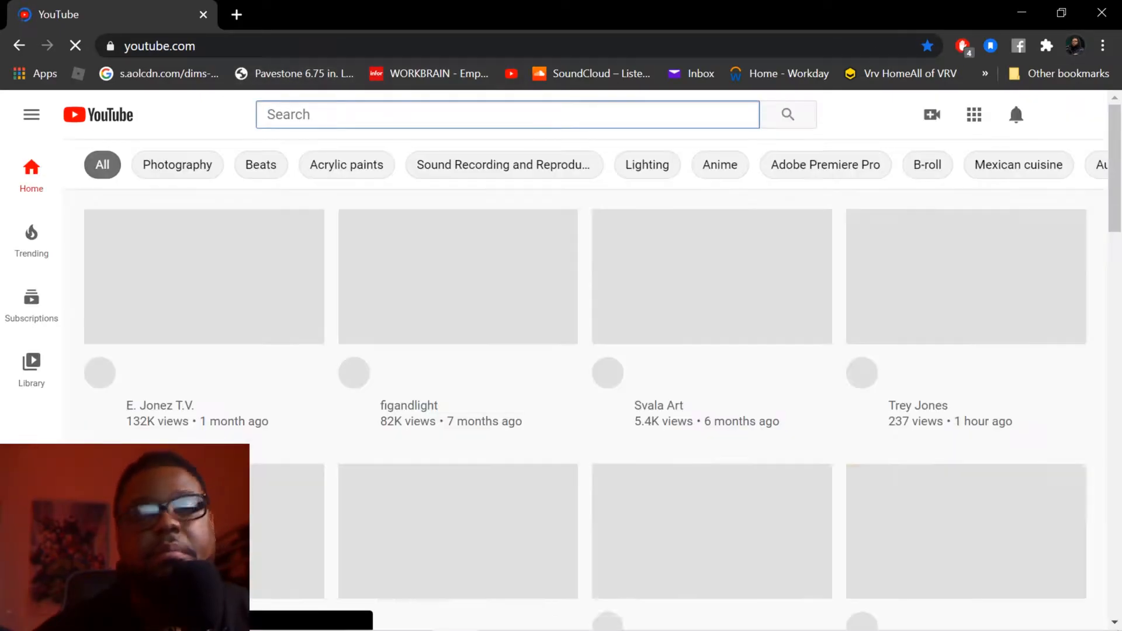
pyautogui.write('movie tr')
pyautogui.write('ain')
pyautogui.press('BackSpace')
pyautogui.write('ler')
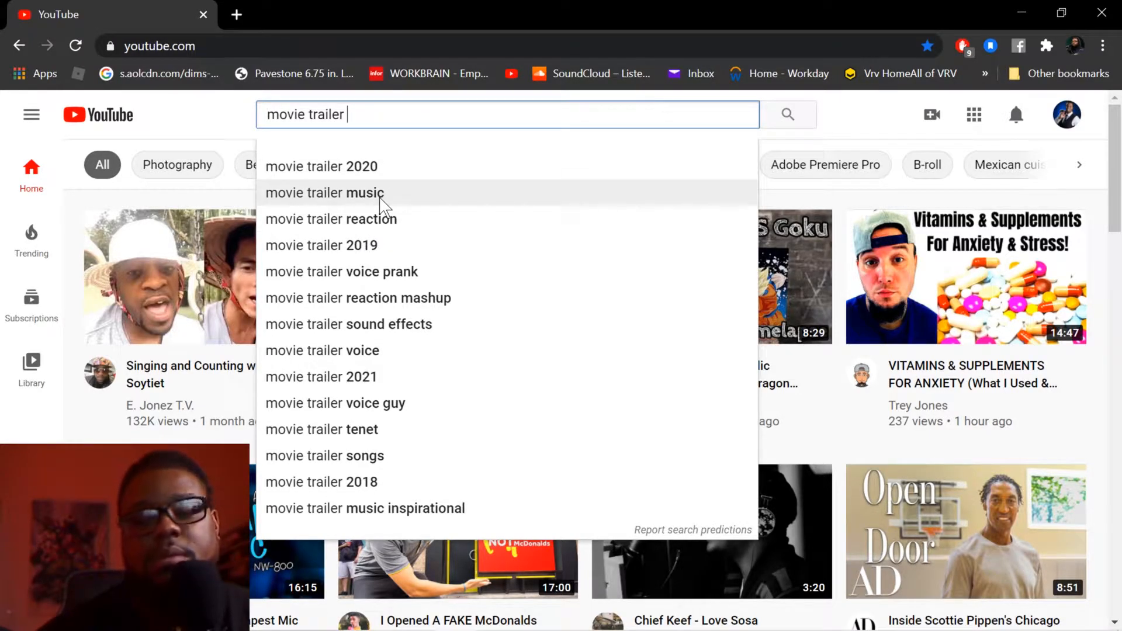
pyautogui.press('BackSpace')
pyautogui.write('s')
pyautogui.press('Return')
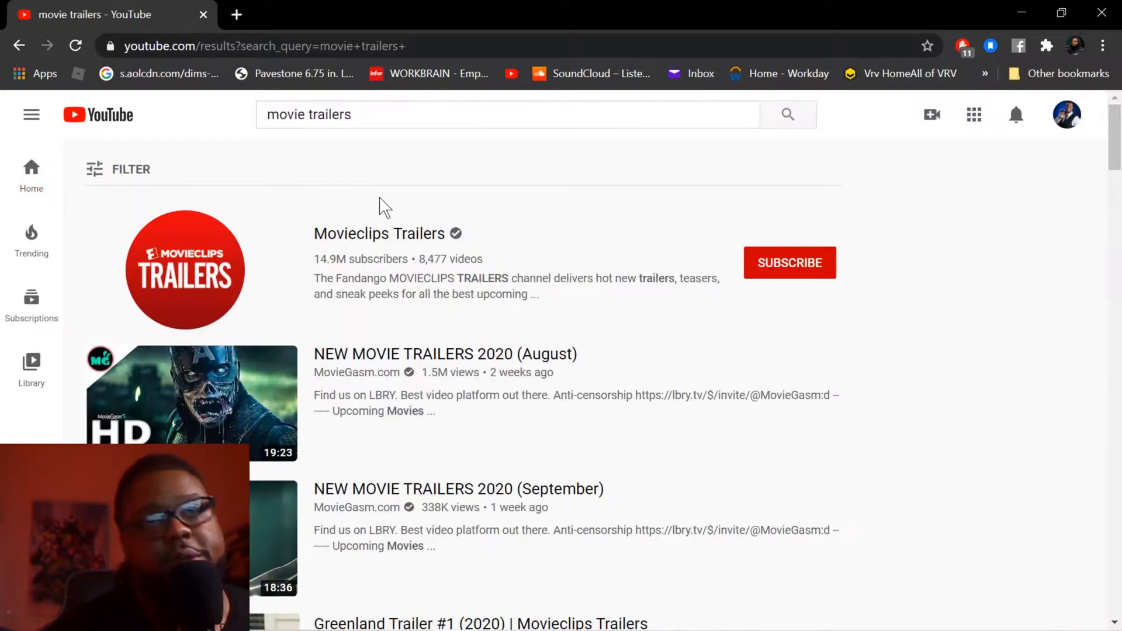
# Play the NEW MOVIE TRAILERS 2020 (August) video in full screen behind the webcam overlay, and exit full screen.
pyautogui.click(193, 435)
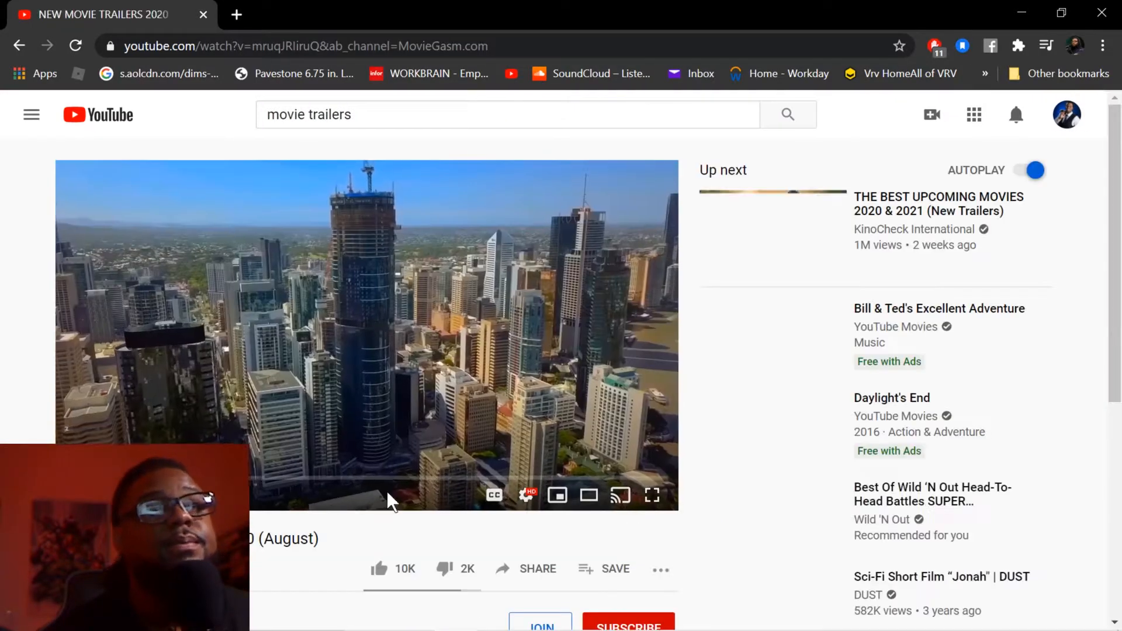
pyautogui.click(652, 496)
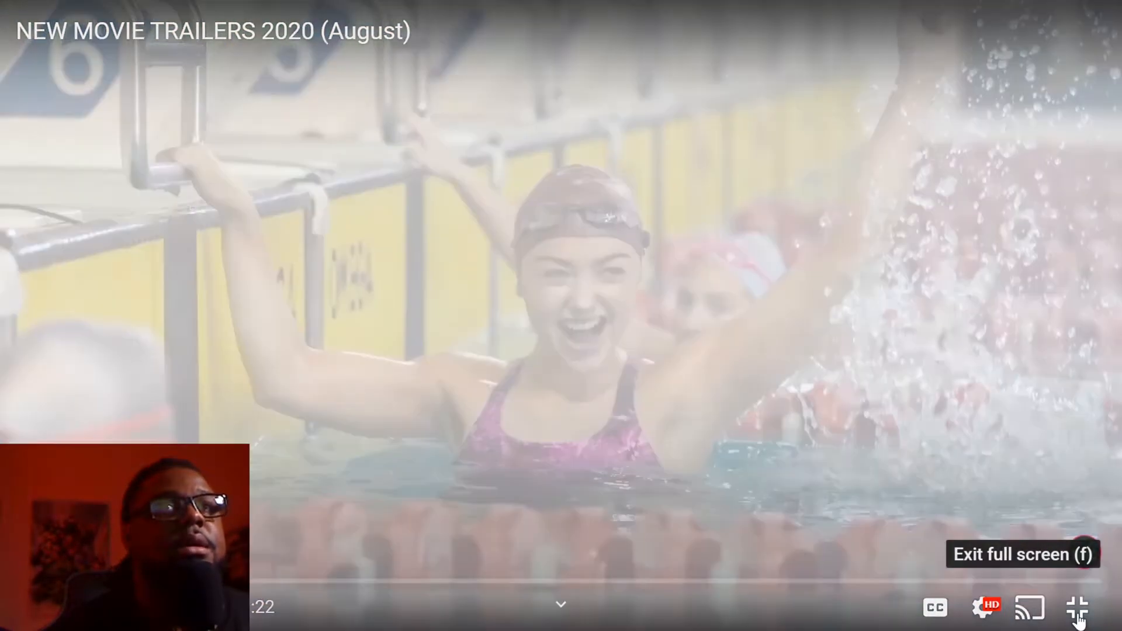
pyautogui.click(1077, 609)
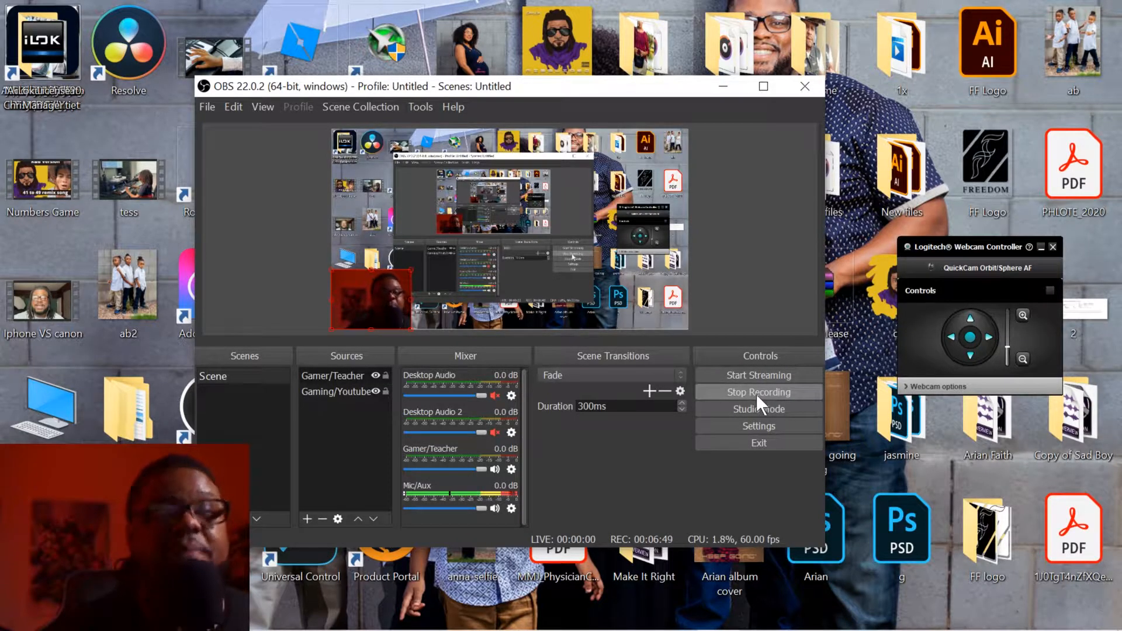
# Switch to OBS and open the recording output settings to review the recording path, format, encoder and bitrate.
pyautogui.click(425, 103)
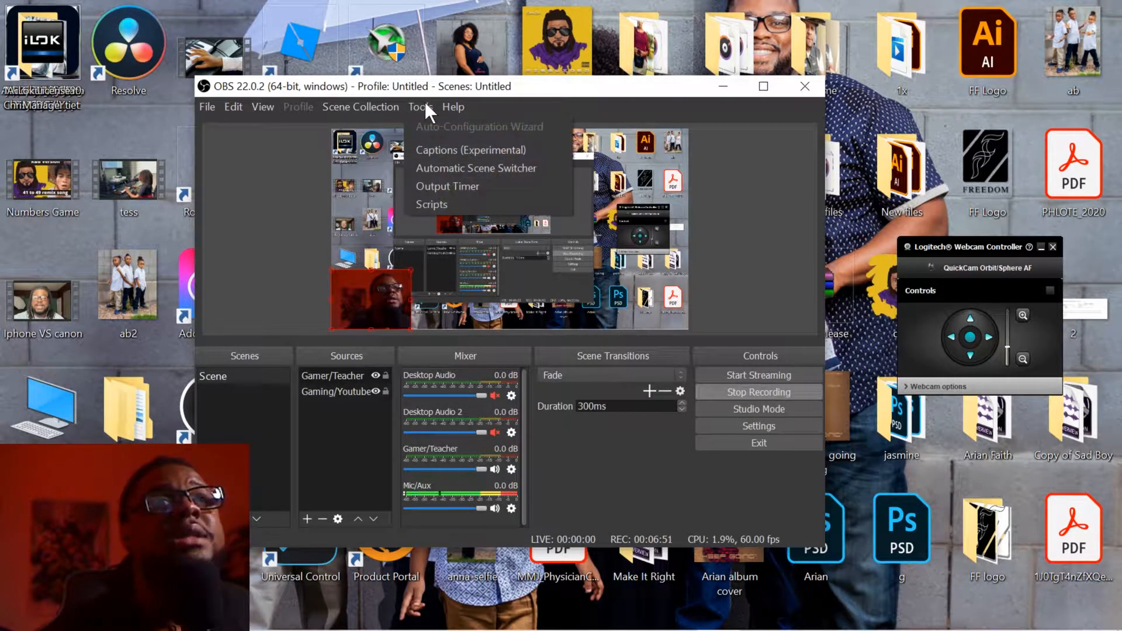
pyautogui.click(767, 423)
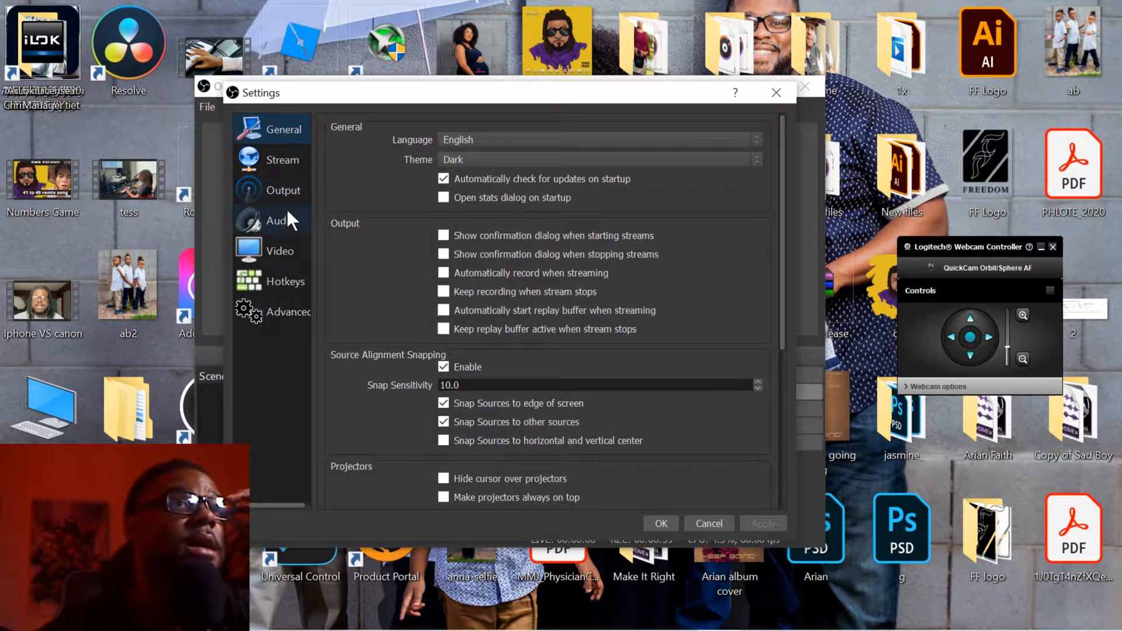
pyautogui.click(287, 189)
pyautogui.click(519, 166)
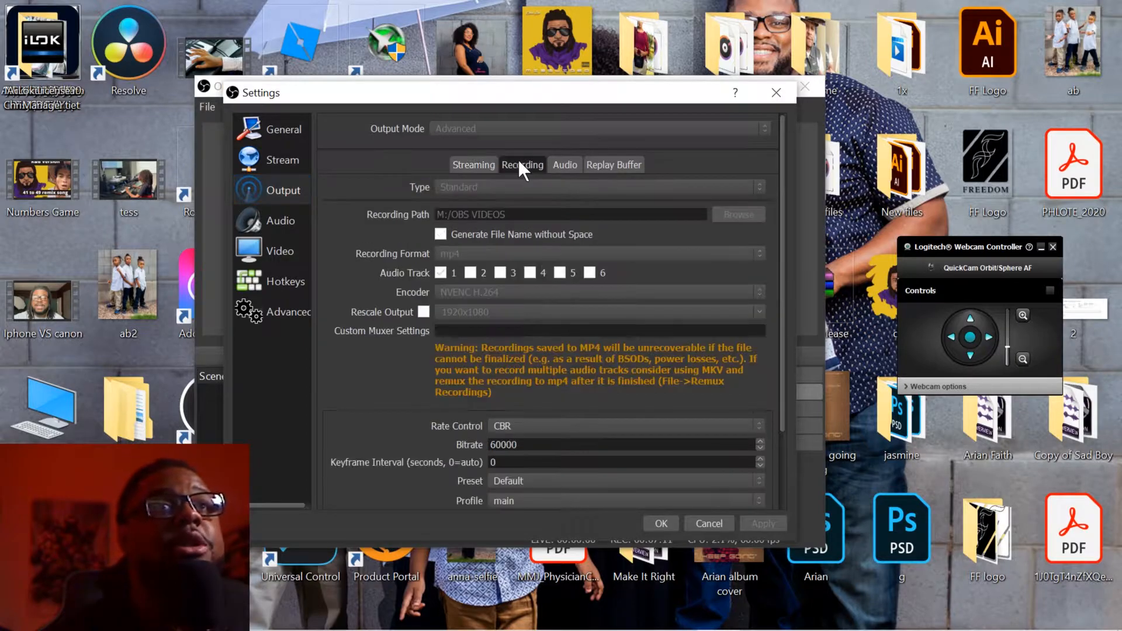
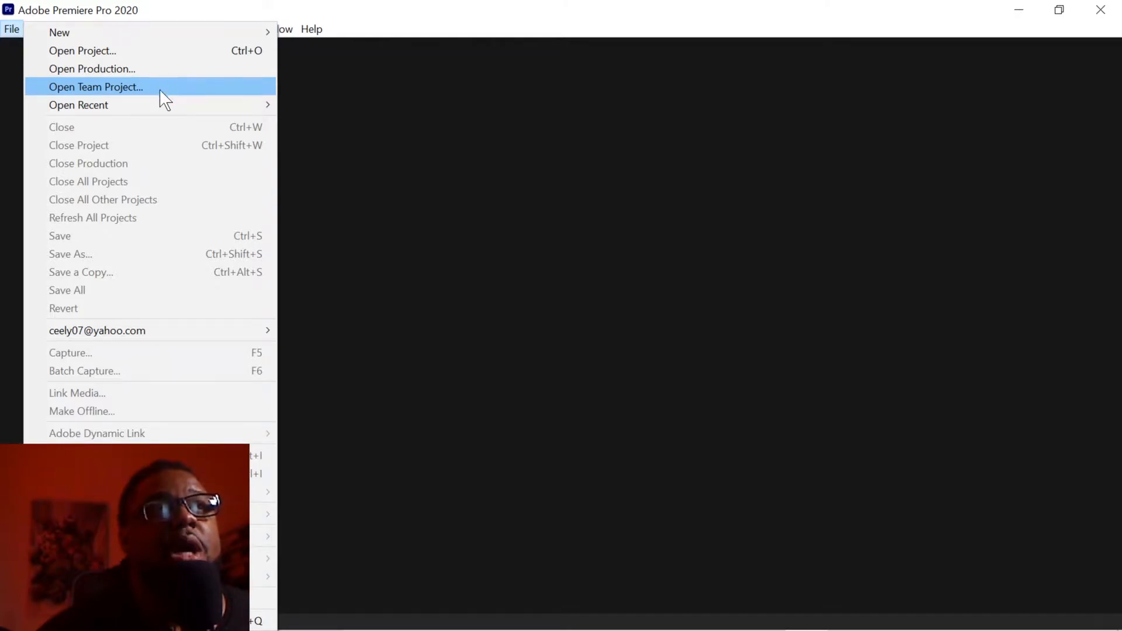
# Create a new project named Youtube tester in Adobe Premiere Pro.
pyautogui.click(160, 90)
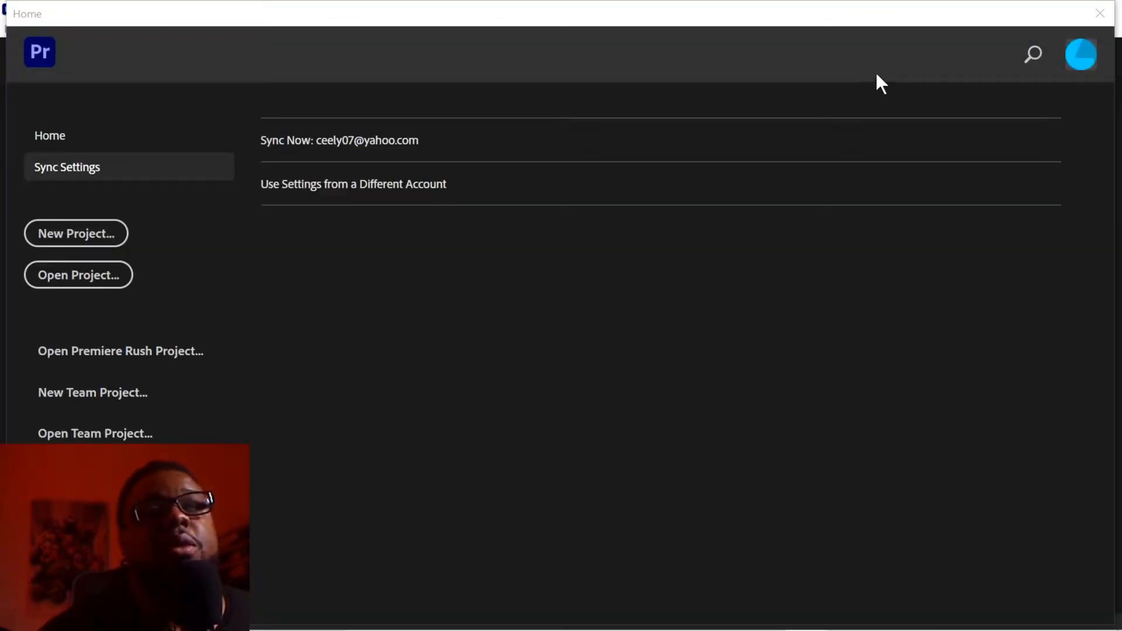
pyautogui.click(95, 234)
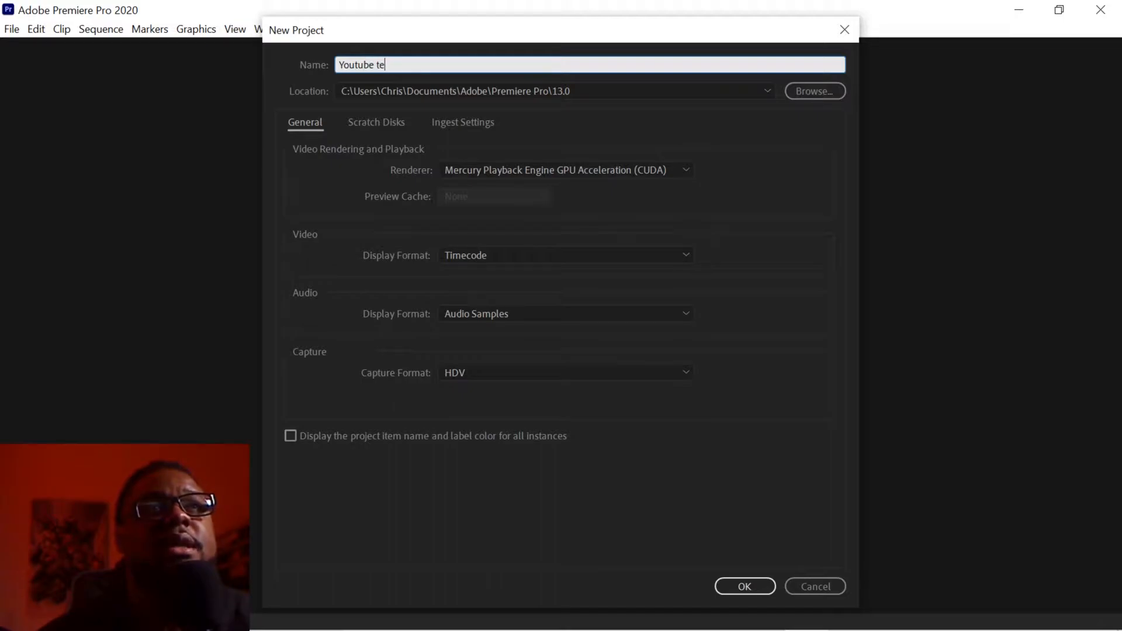
pyautogui.write('Youtube tester')
pyautogui.press('Return')
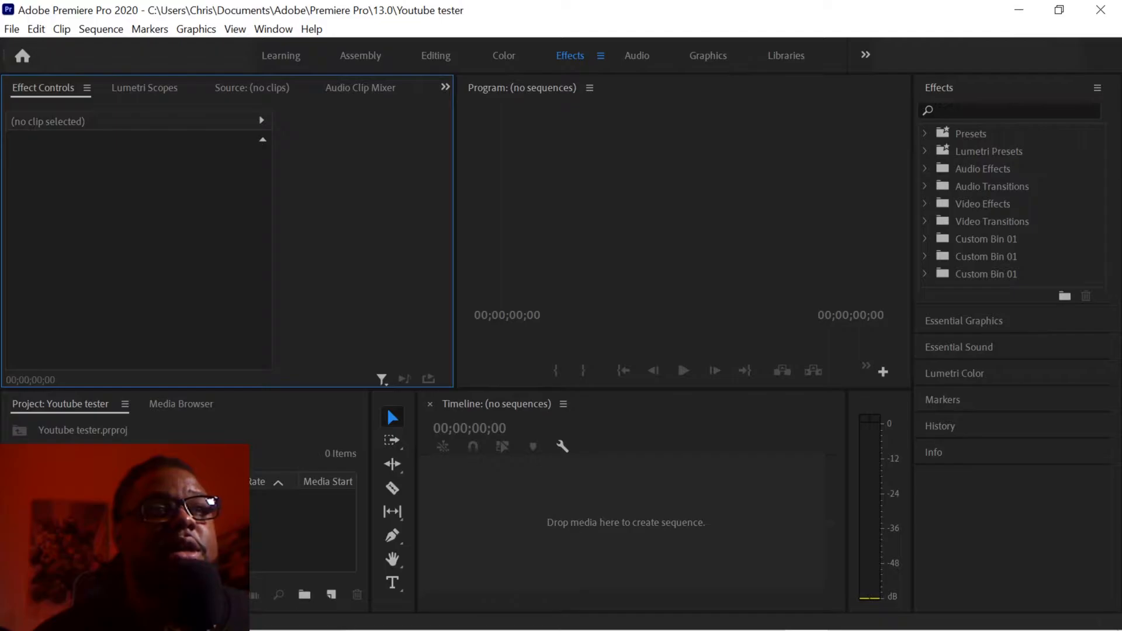
pyautogui.hotkey('ctrl', 'i')
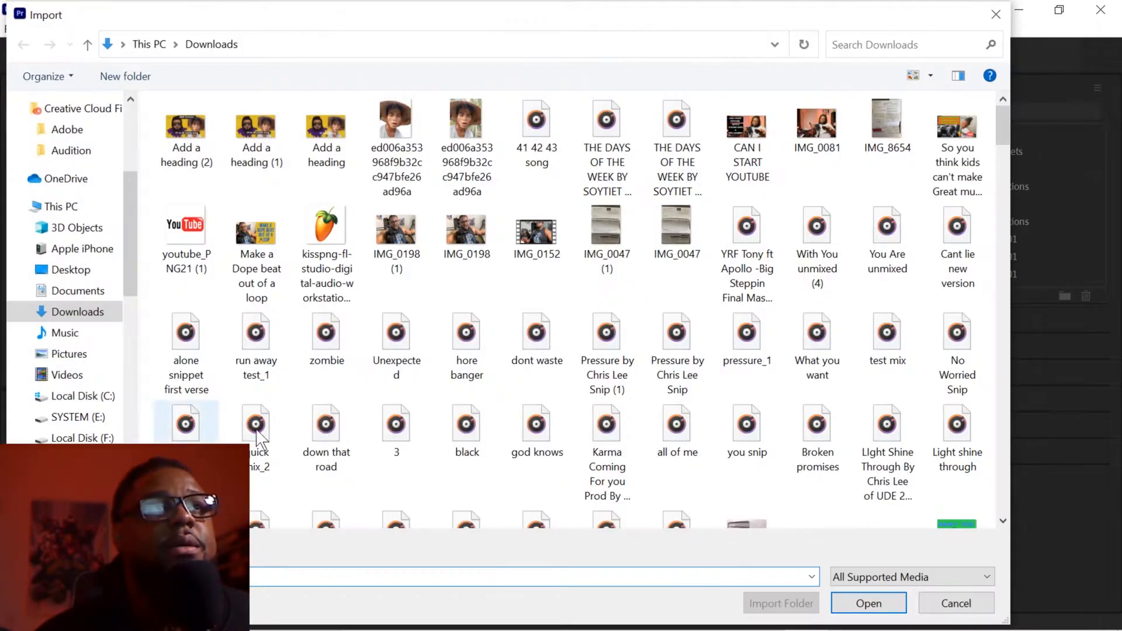
pyautogui.scroll(-2, 104, 277)
pyautogui.scroll(1, 97, 327)
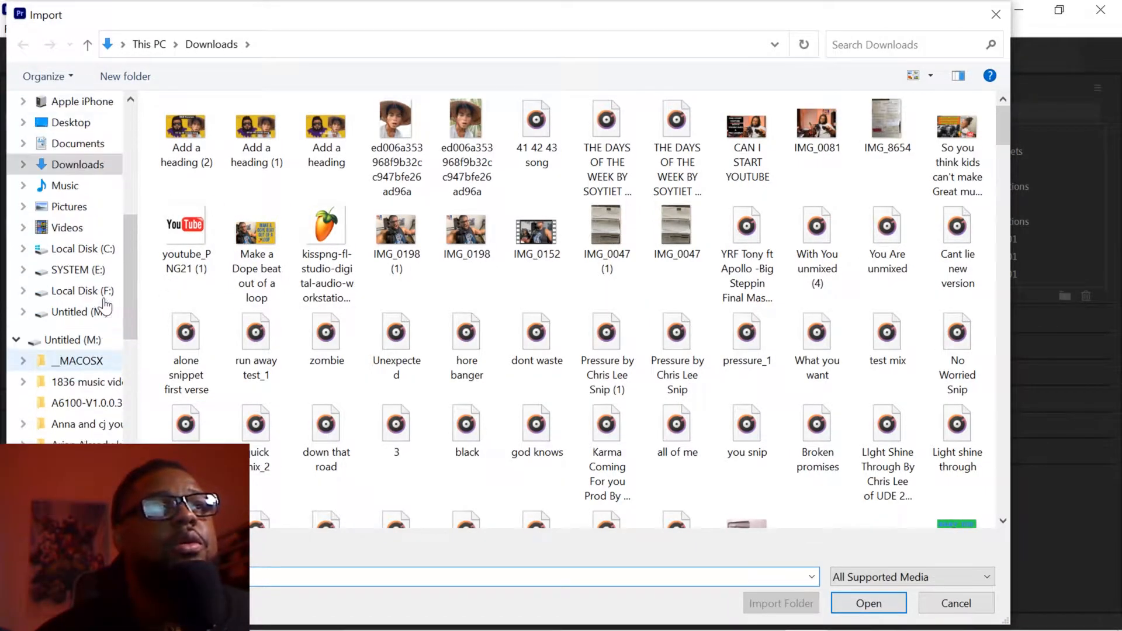
pyautogui.scroll(-4, 100, 356)
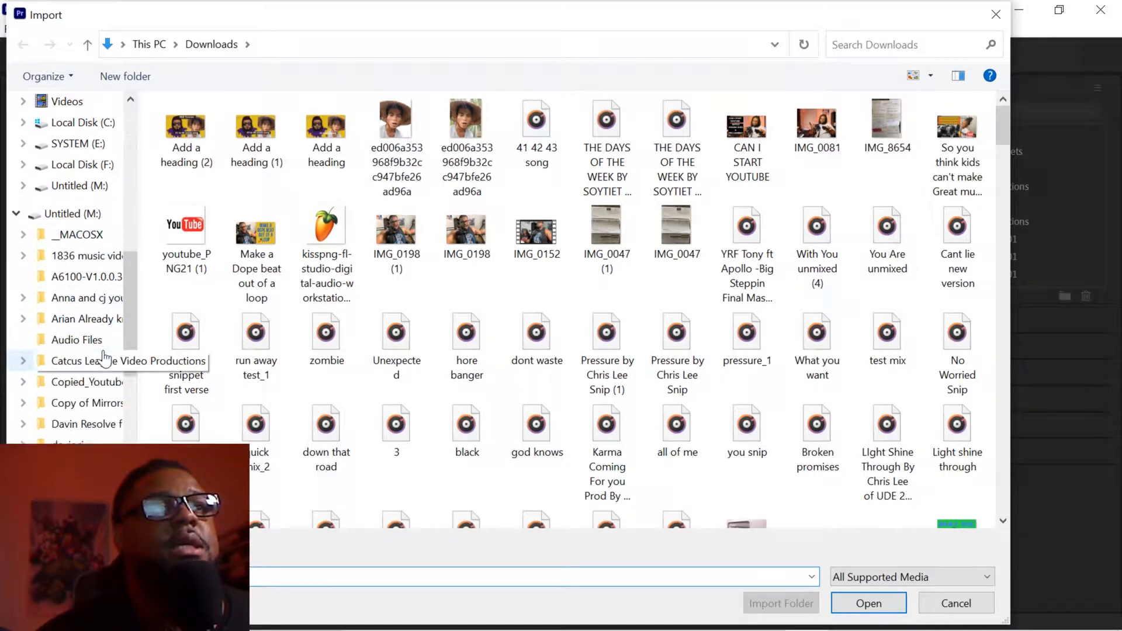
pyautogui.scroll(-2, 105, 365)
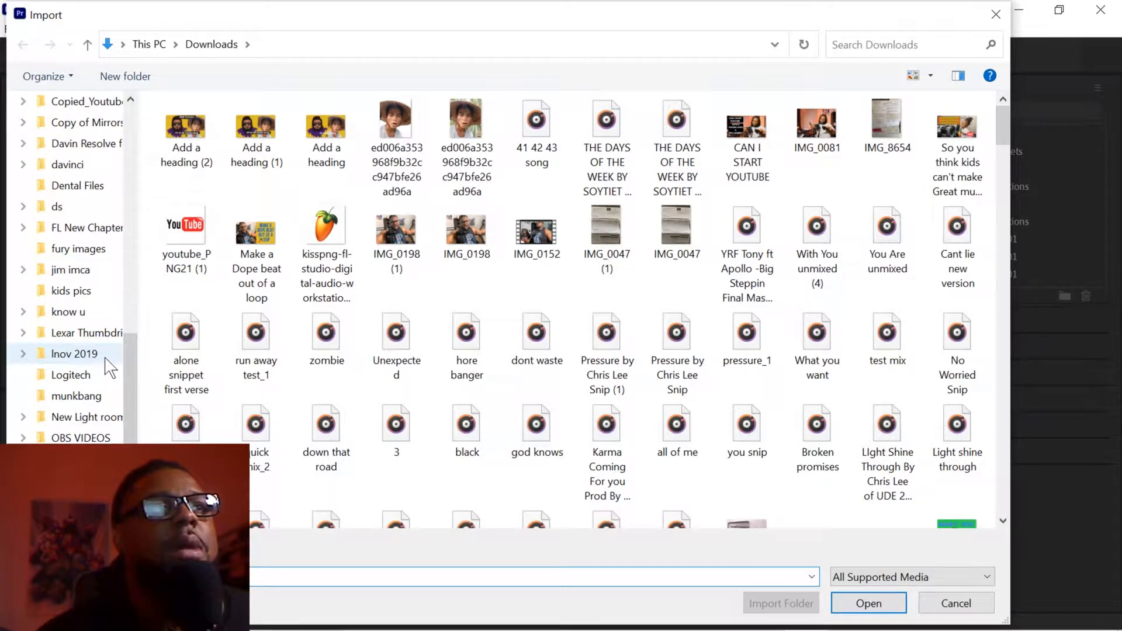
pyautogui.scroll(-2, 108, 368)
pyautogui.click(88, 333)
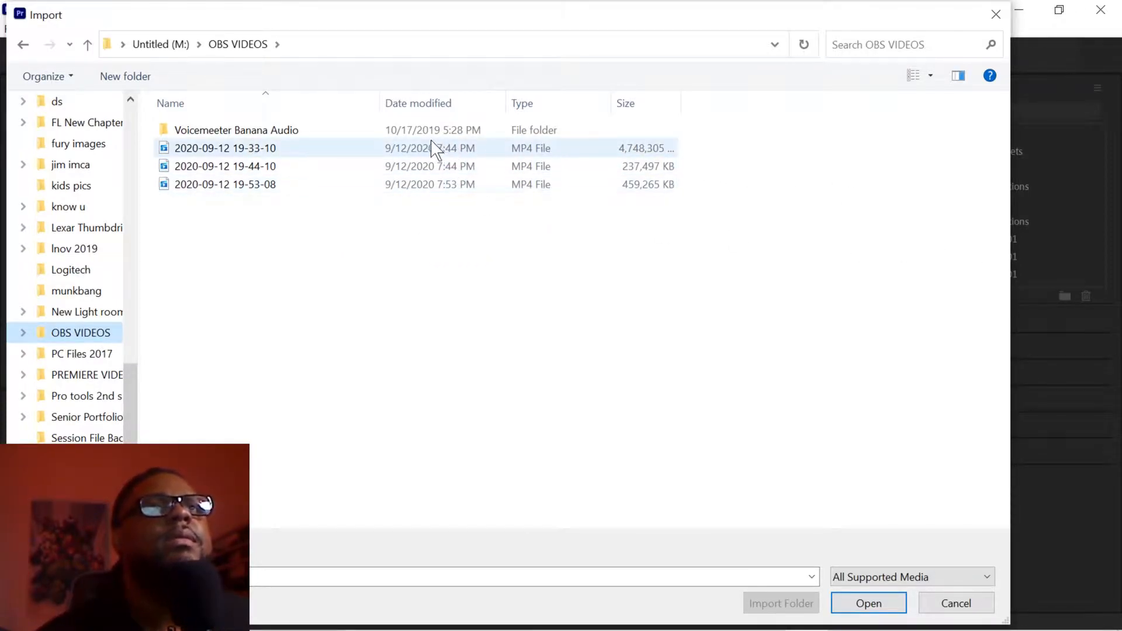
pyautogui.click(425, 170)
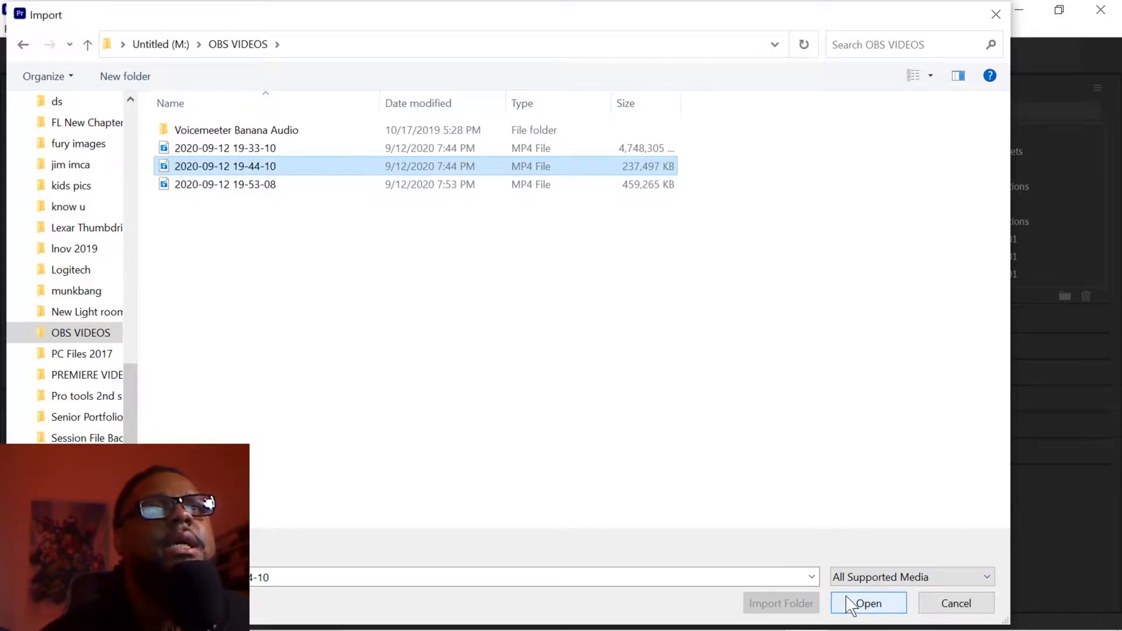
pyautogui.keyDown('ctrl'); pyautogui.click(671, 148); pyautogui.keyUp('ctrl')
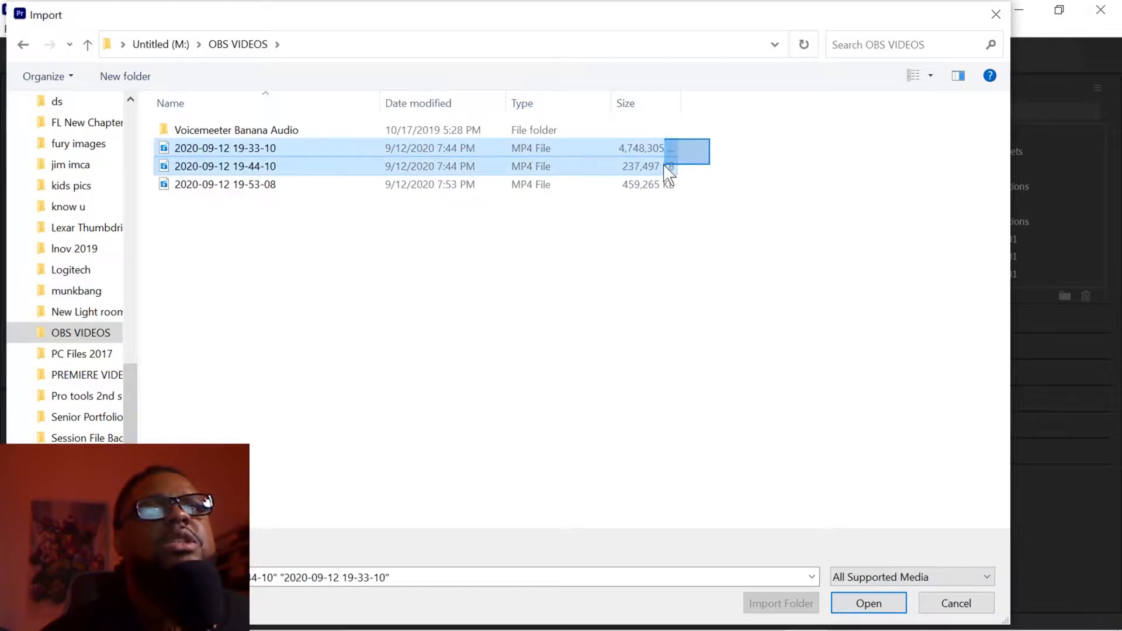
pyautogui.click(867, 605)
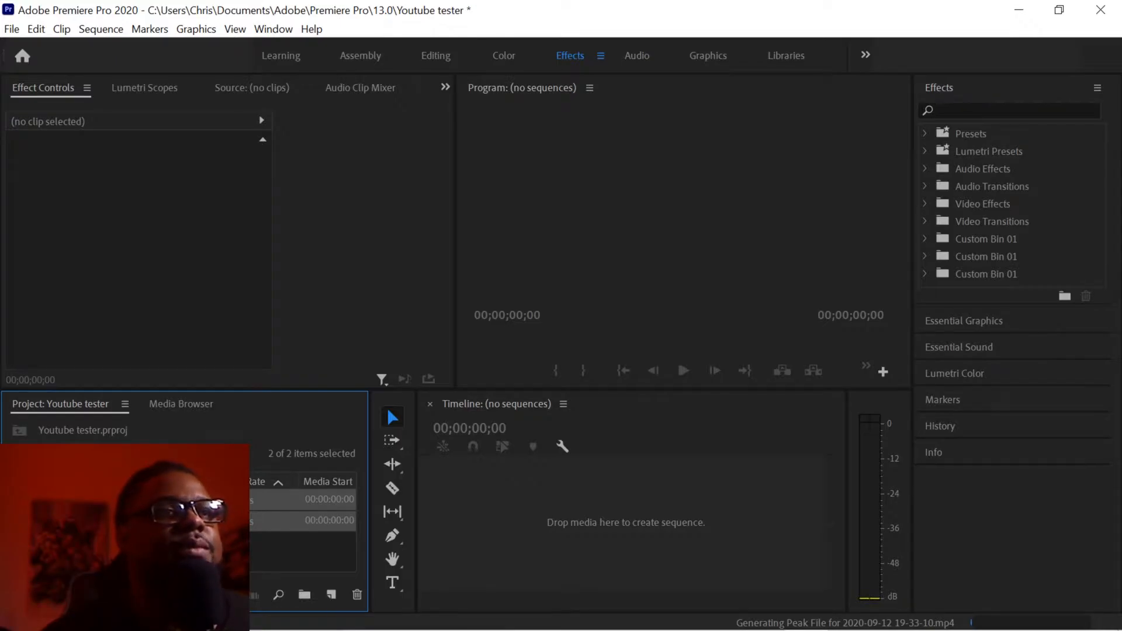
# Import the clips IMG_1186 and IMG_1187 from the Iphone tutorial folder on drive M into the project.
pyautogui.hotkey('ctrl', 'i')
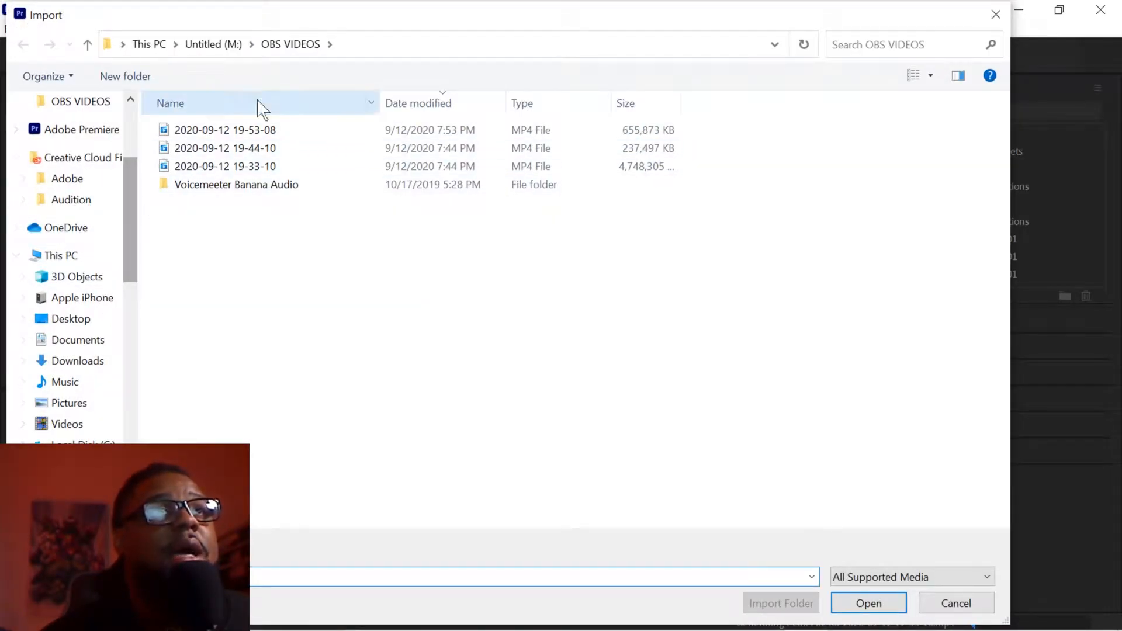
pyautogui.moveTo(129, 226); pyautogui.dragTo(143, 325)
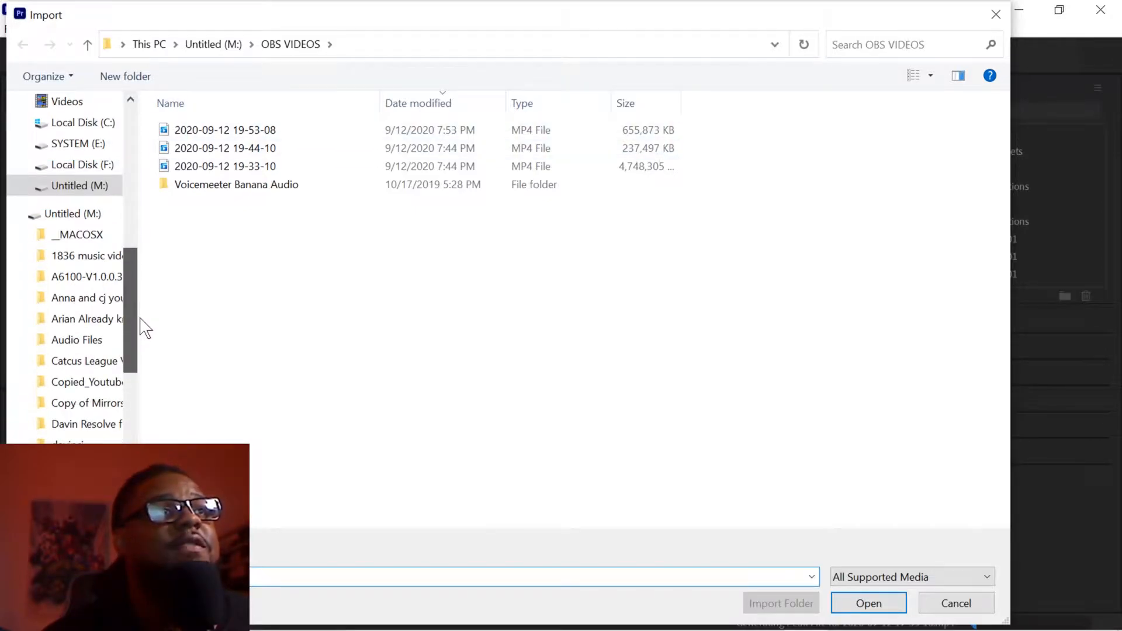
pyautogui.click(80, 188)
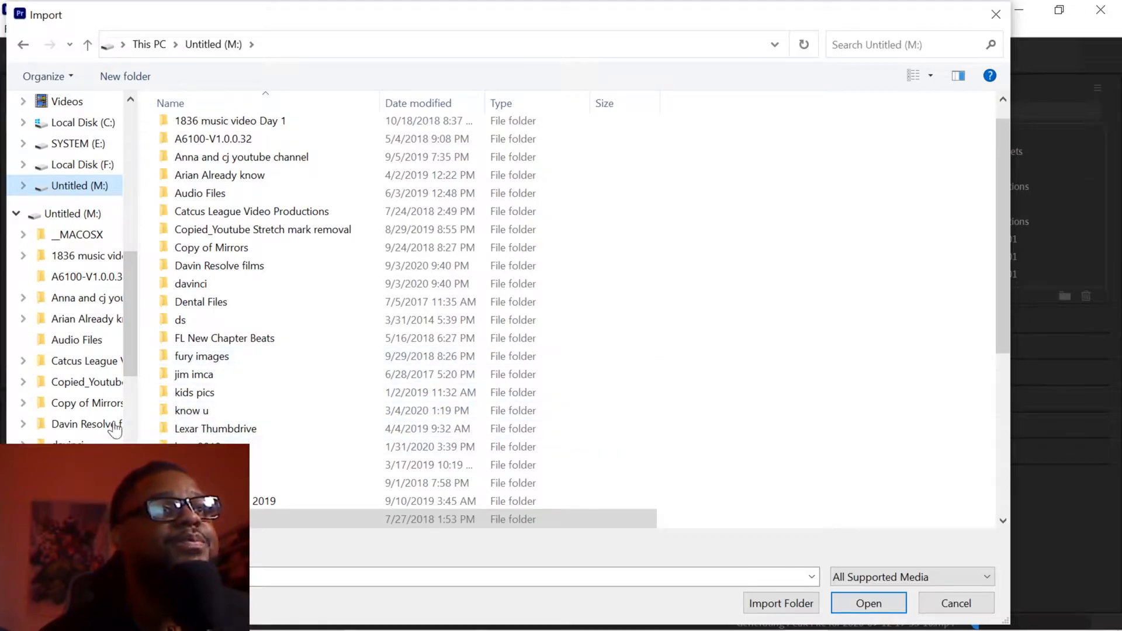
pyautogui.doubleClick(235, 161)
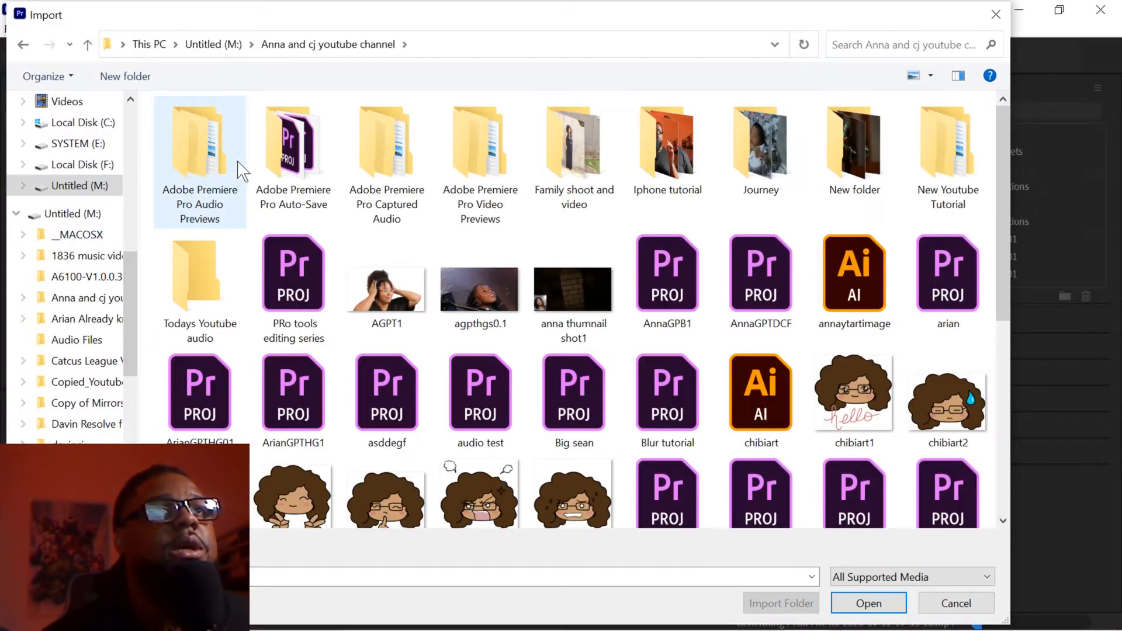
pyautogui.doubleClick(682, 155)
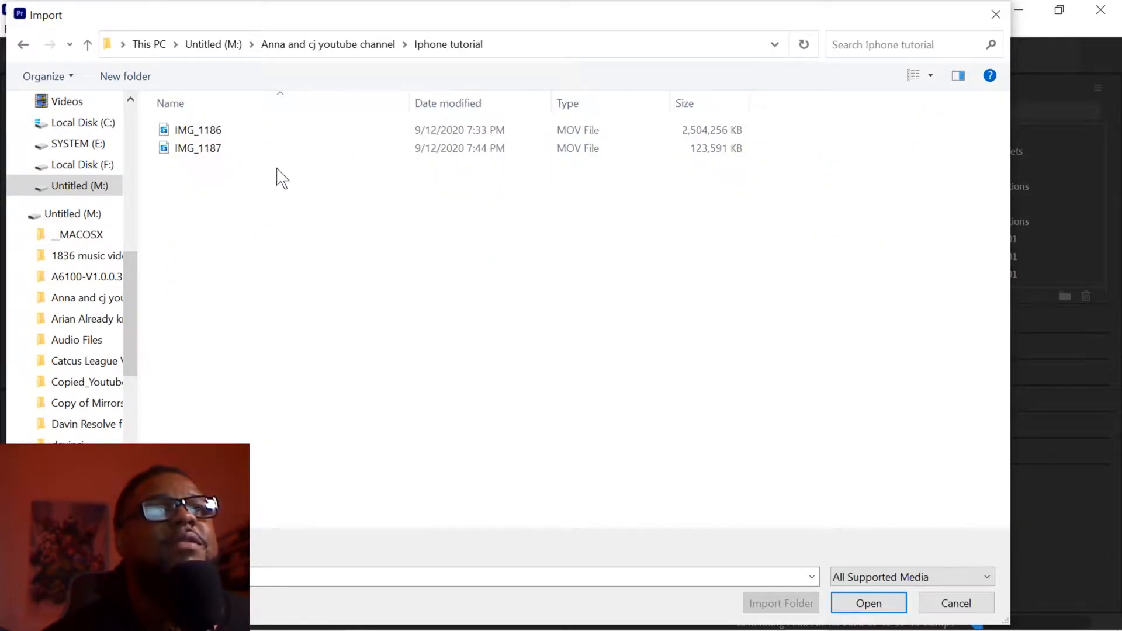
pyautogui.click(231, 151)
pyautogui.hotkey('ctrl', 'a')
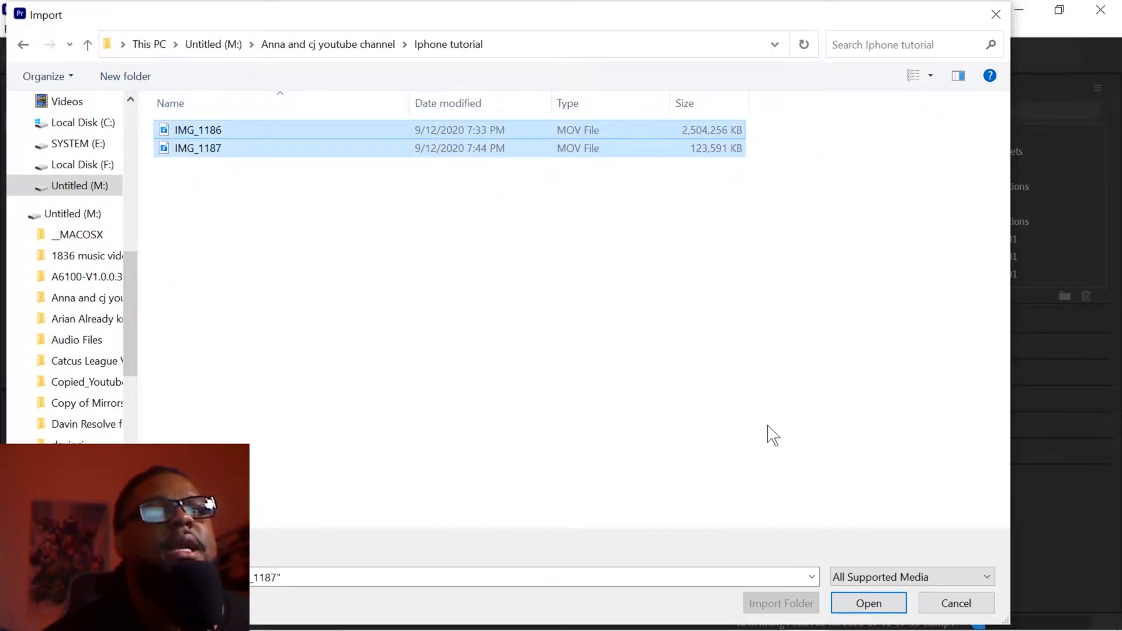
pyautogui.click(868, 602)
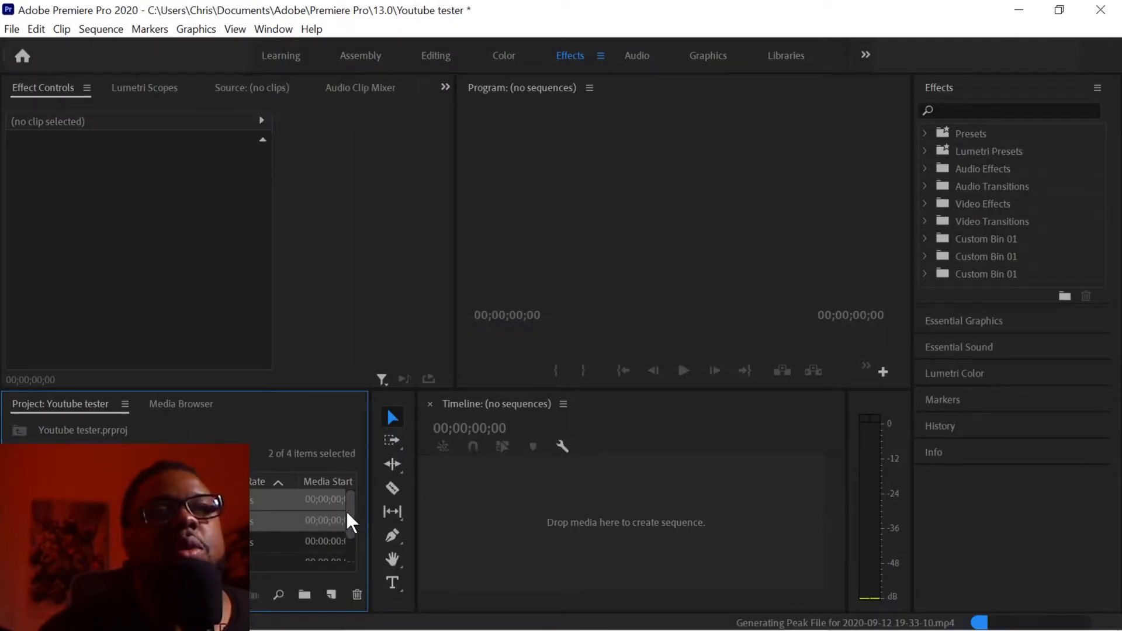
# Open the imported clip IMG_1187.MOV in the Source Monitor and play its first seconds.
pyautogui.moveTo(345, 523); pyautogui.dragTo(348, 549)
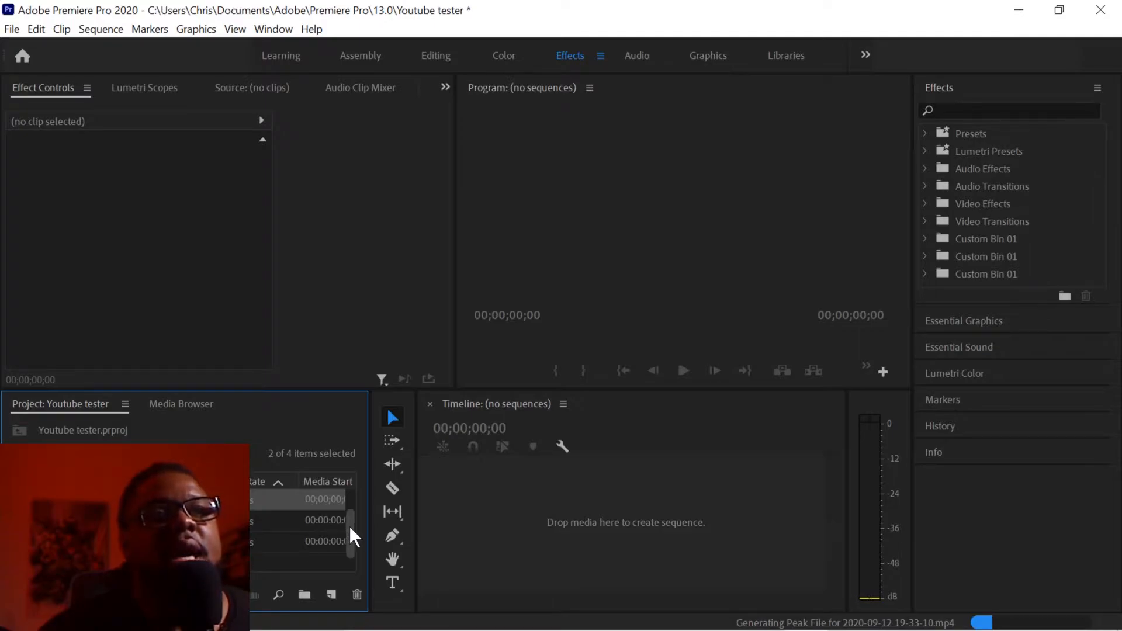
pyautogui.moveTo(349, 526); pyautogui.dragTo(350, 500)
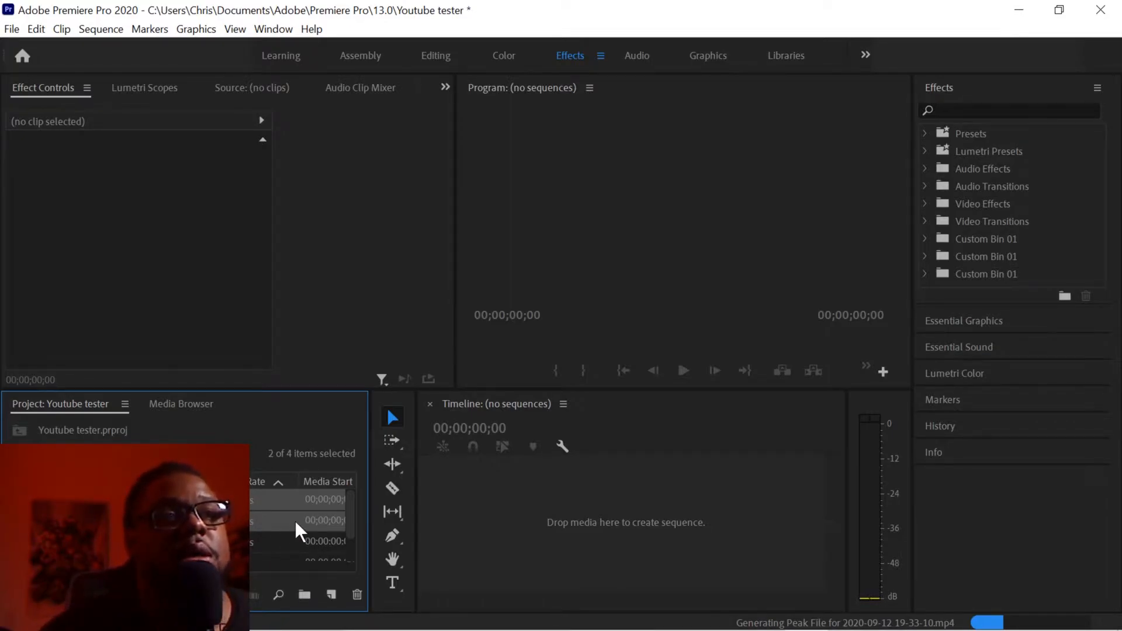
pyautogui.scroll(-1, 296, 529)
pyautogui.scroll(1, 296, 520)
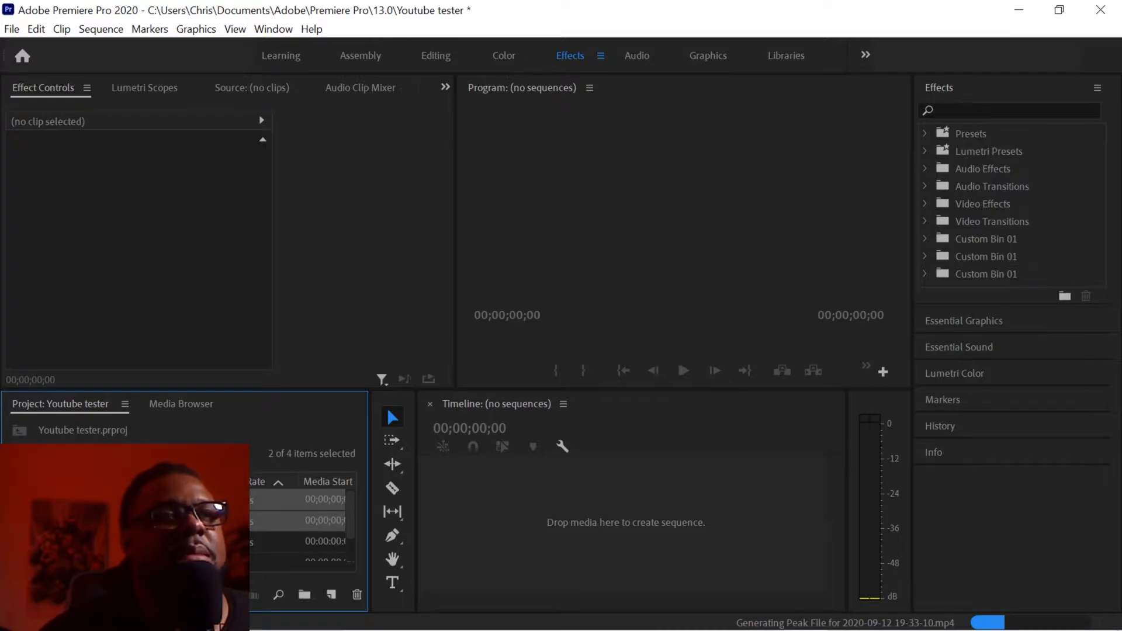
pyautogui.click(141, 500)
pyautogui.click(140, 520)
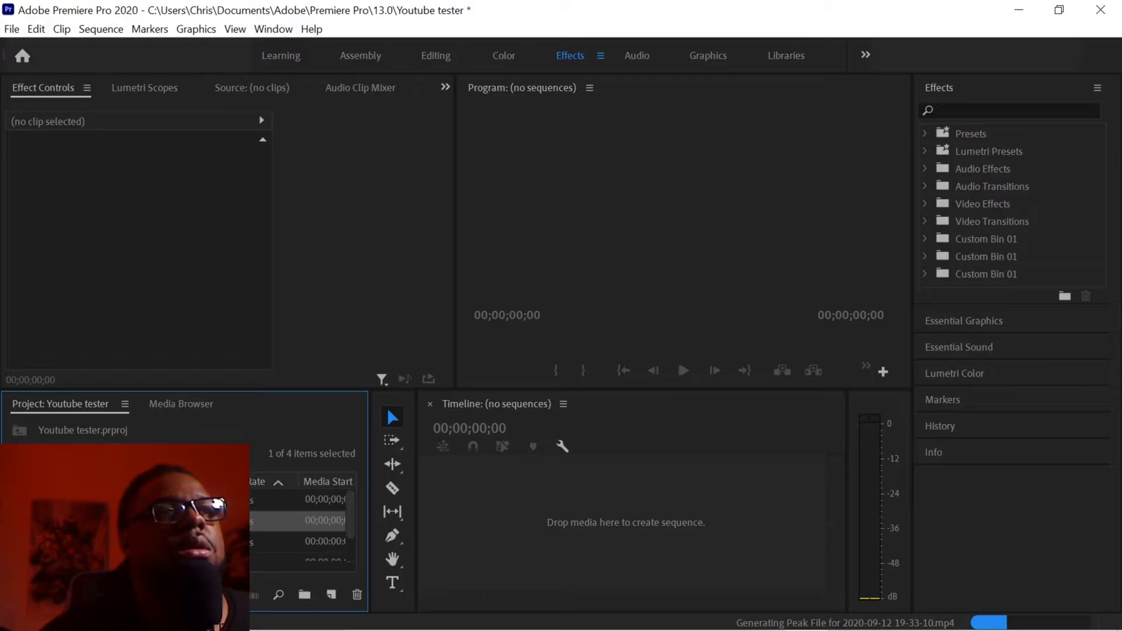
pyautogui.doubleClick(140, 521)
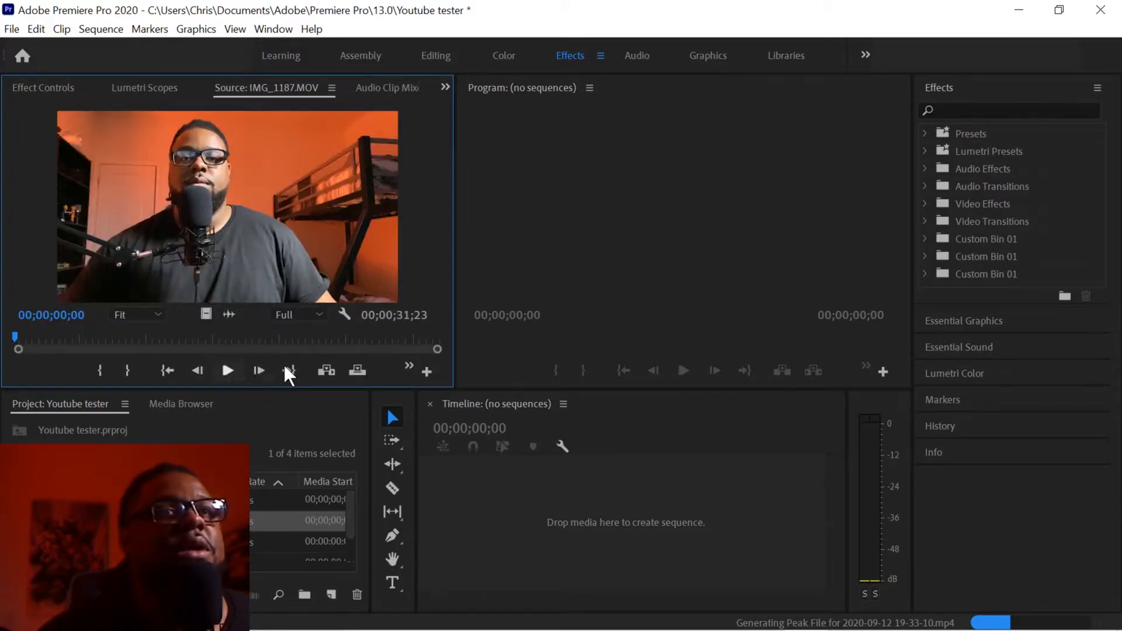
pyautogui.click(228, 371)
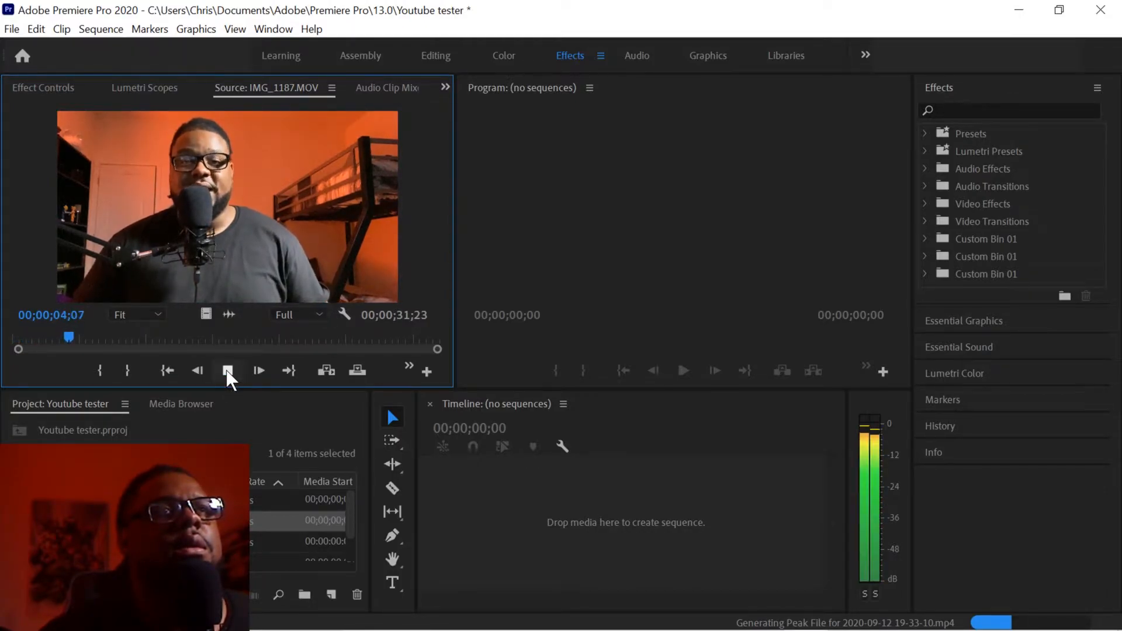
pyautogui.click(228, 371)
# Open the Audio Hardware preferences to check the playback device and output mapping, and accept them.
pyautogui.click(98, 28)
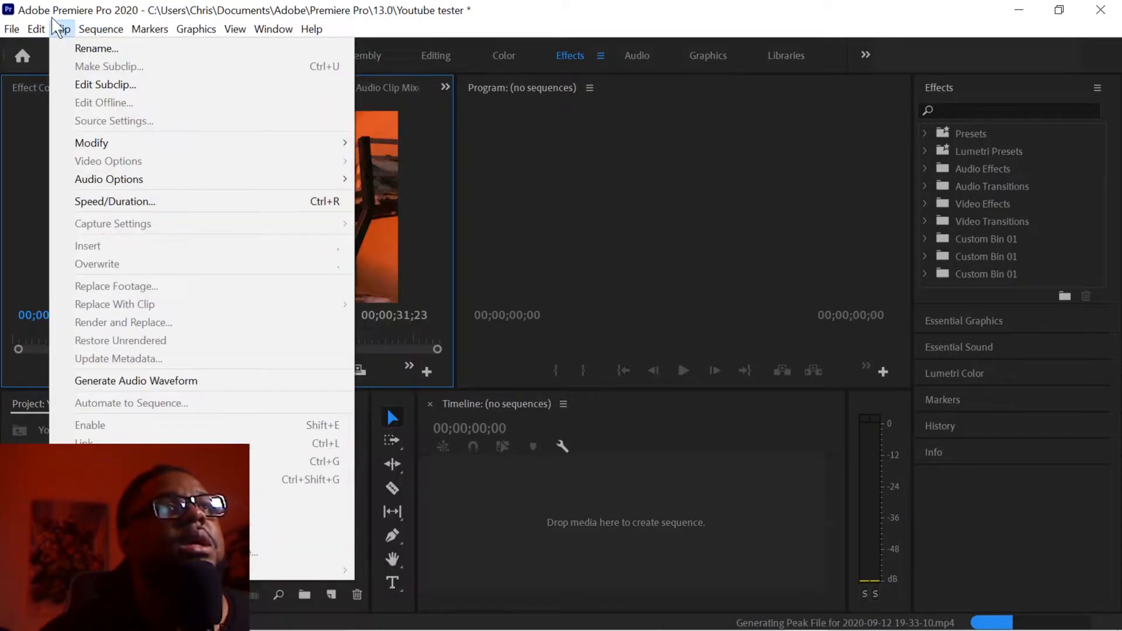
pyautogui.click(56, 28)
pyautogui.click(36, 29)
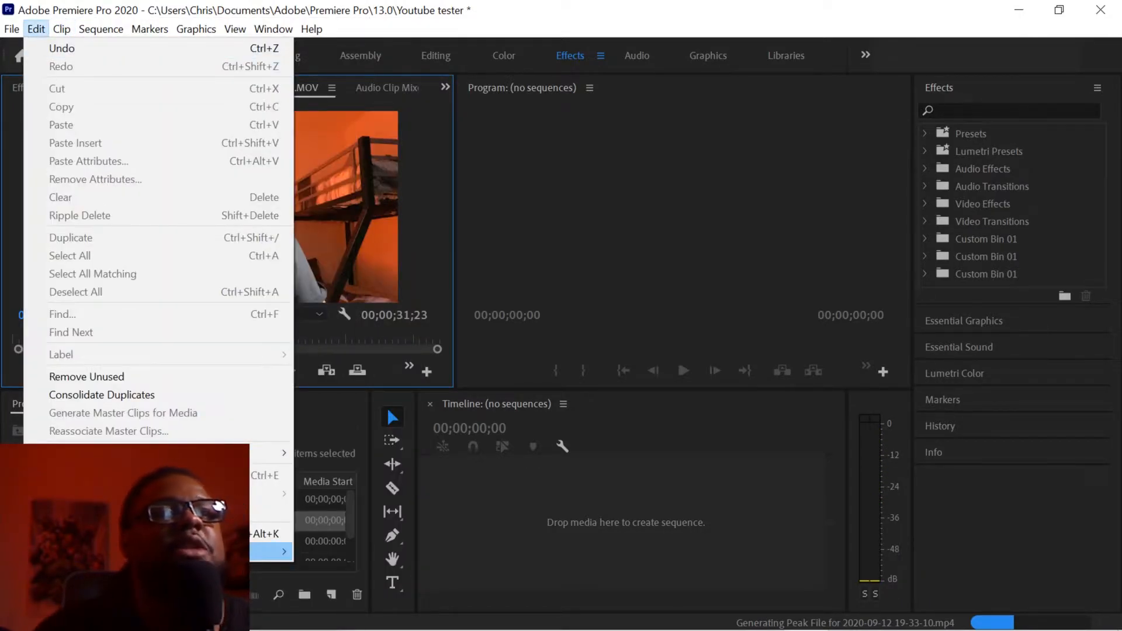
pyautogui.moveTo(271, 552)
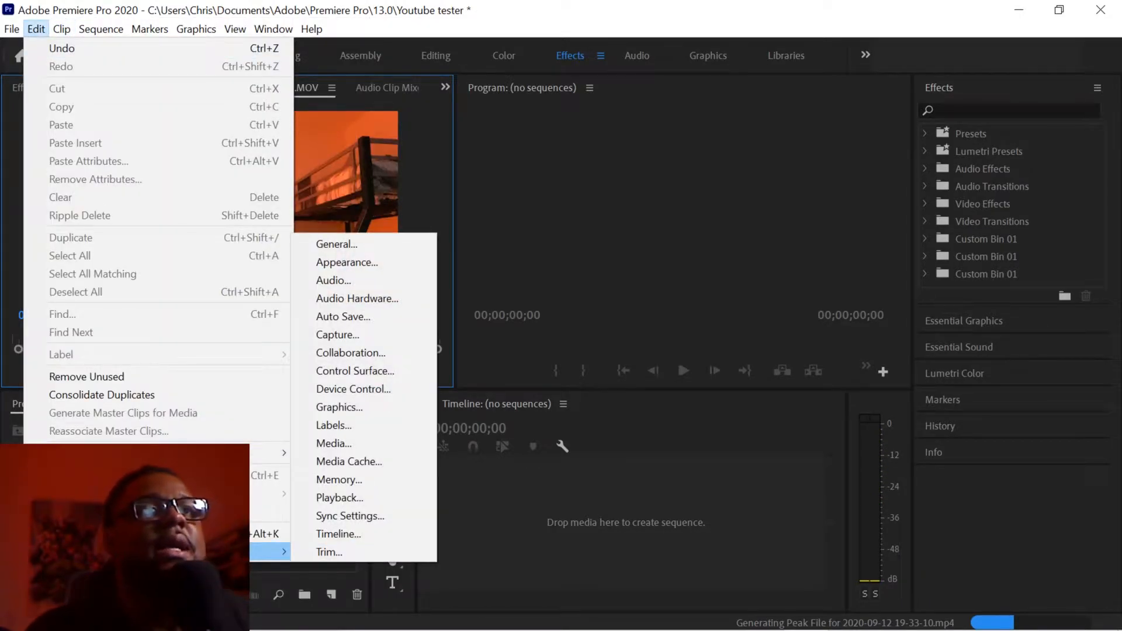
pyautogui.click(353, 298)
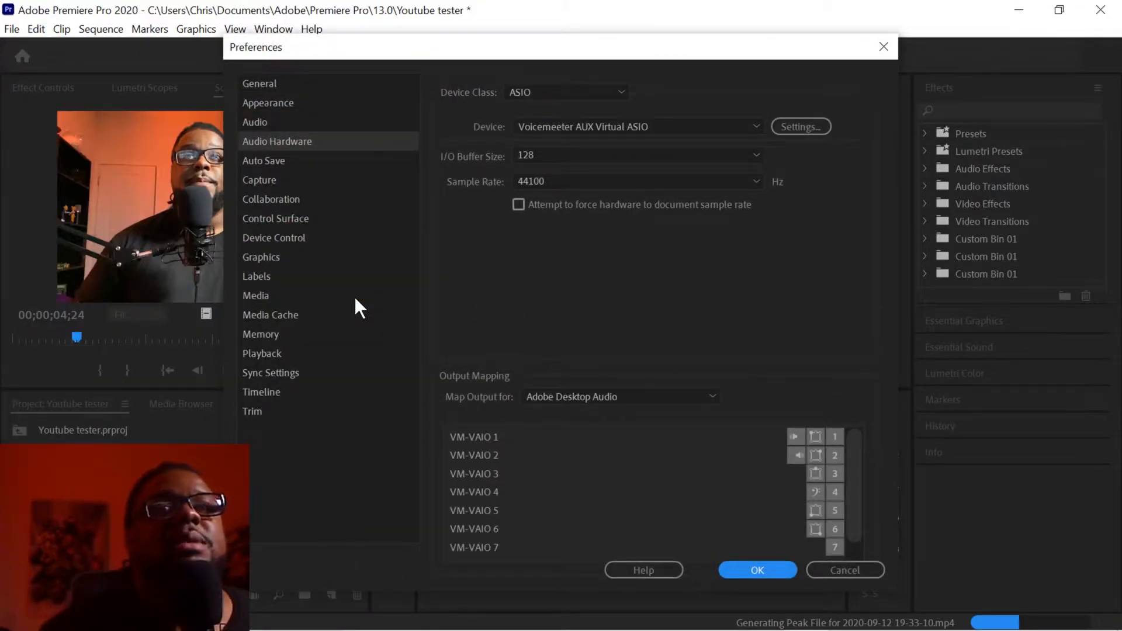
pyautogui.click(758, 571)
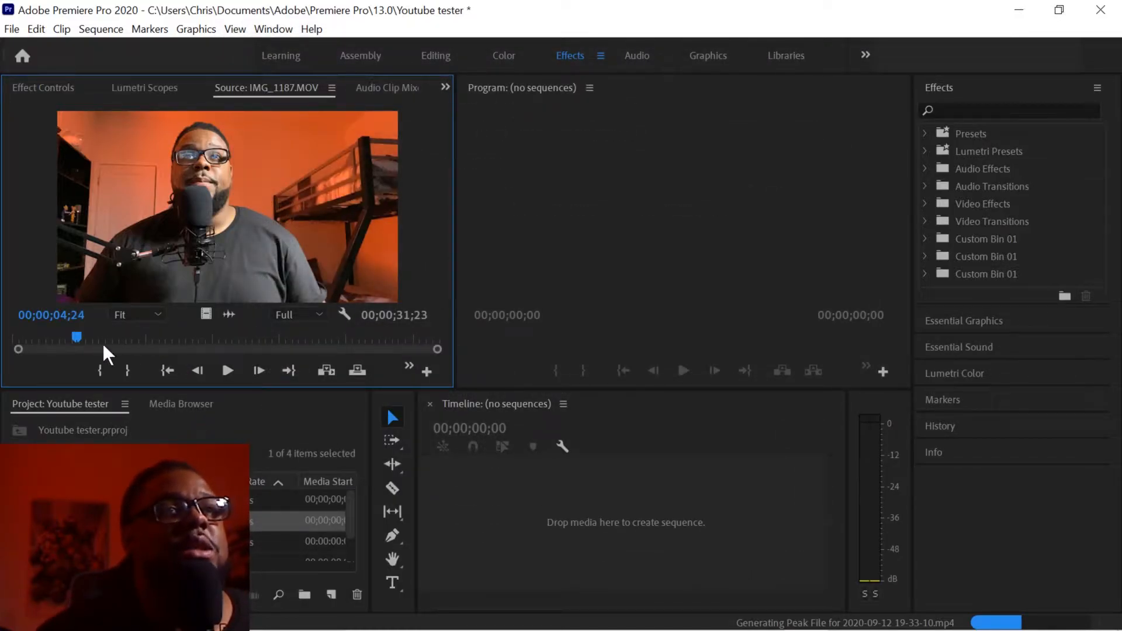
# Replay IMG_1187.MOV from different points to review its picture and audio.
pyautogui.click(226, 369)
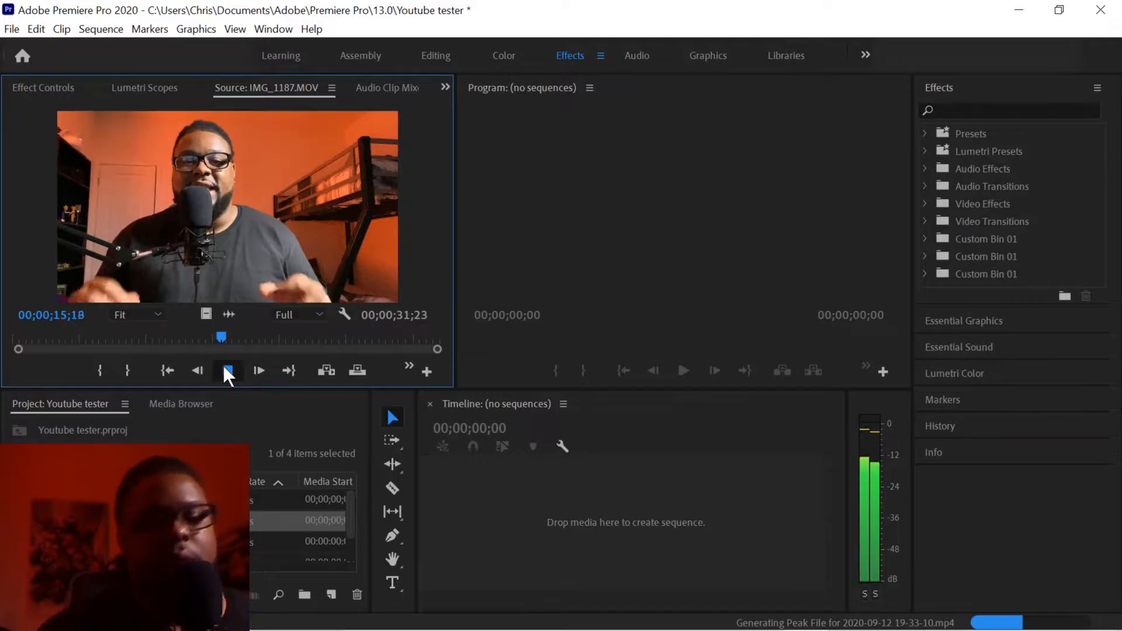
pyautogui.click(223, 367)
pyautogui.click(111, 335)
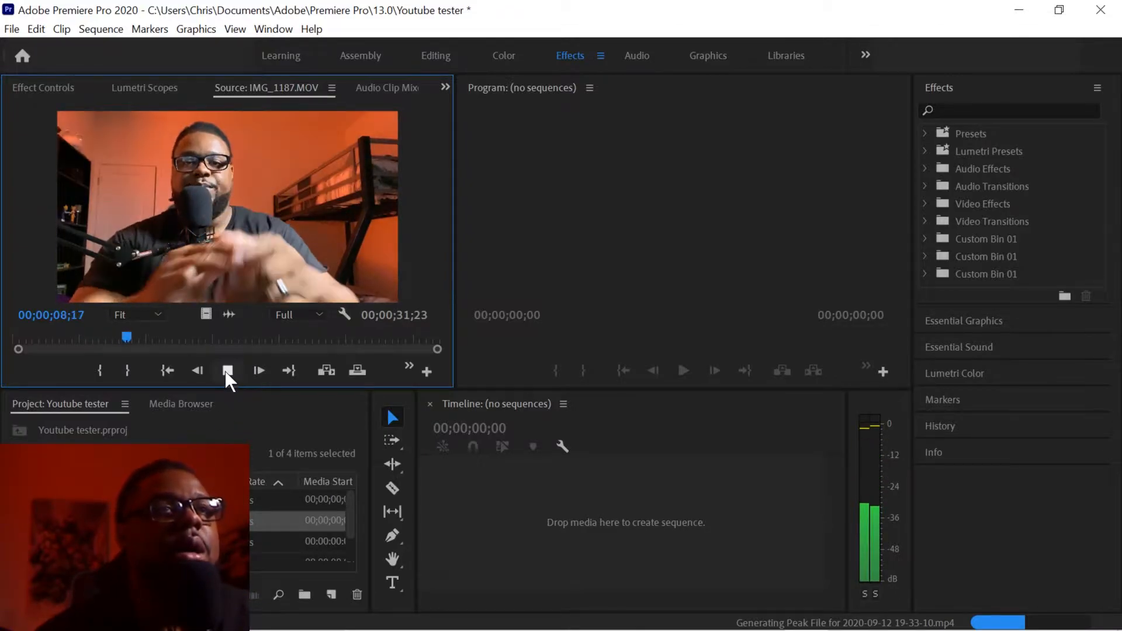
pyautogui.click(227, 370)
pyautogui.scroll(-1, 187, 526)
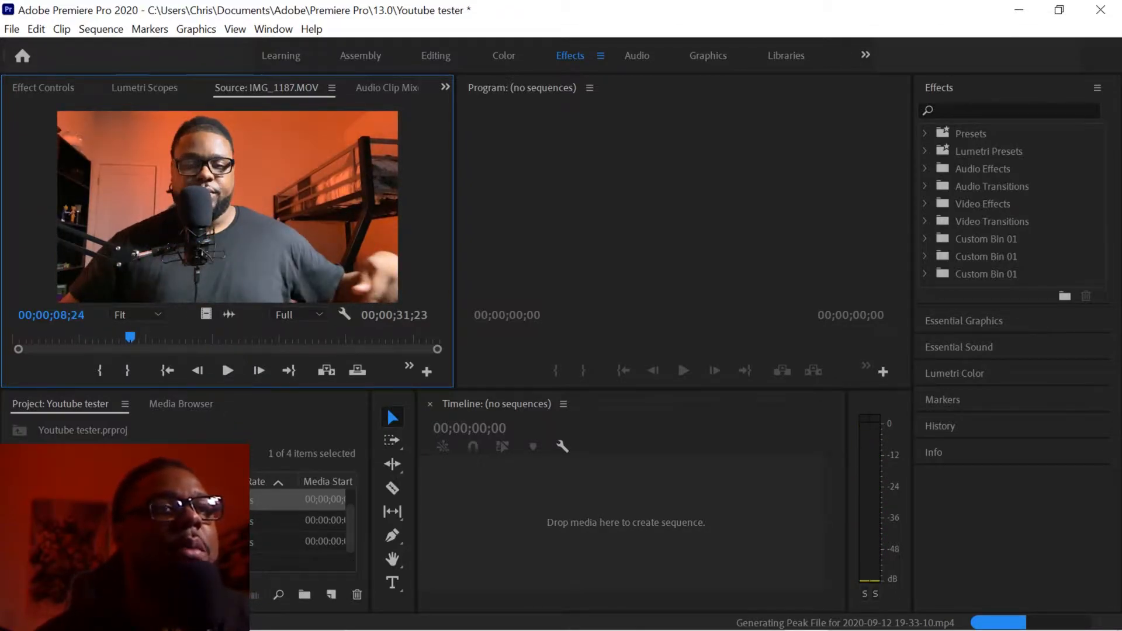
pyautogui.doubleClick(187, 520)
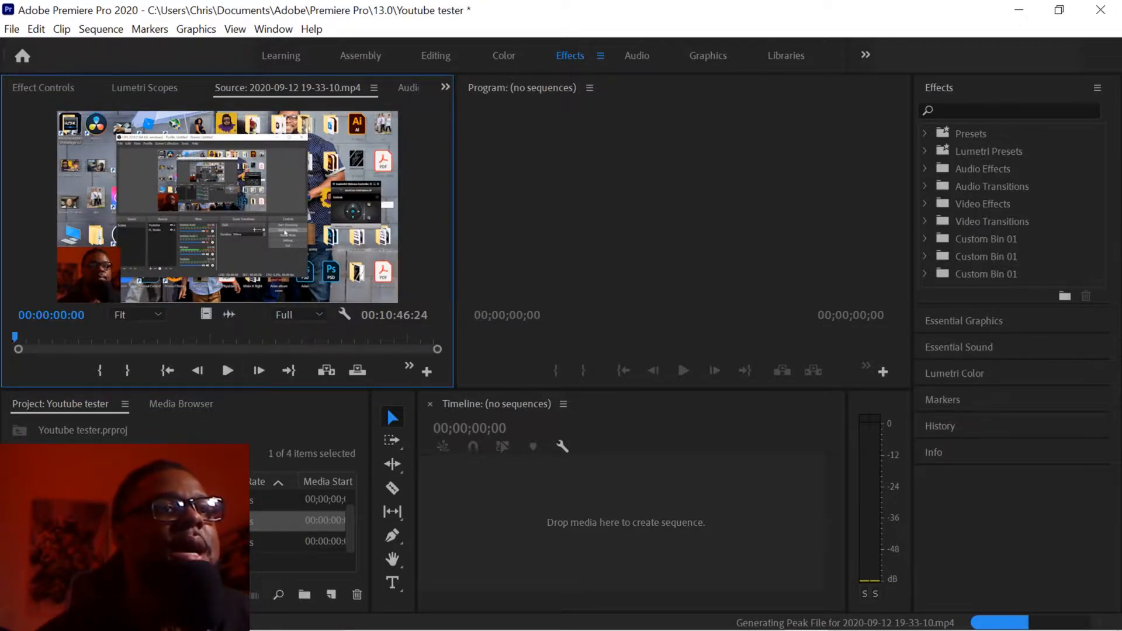
pyautogui.doubleClick(187, 541)
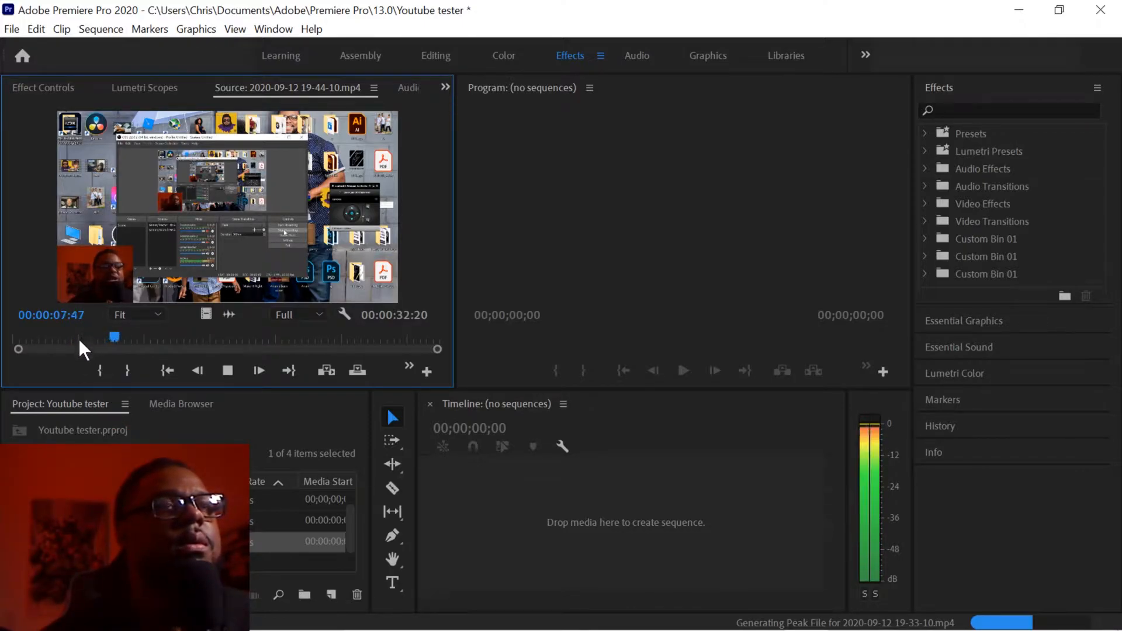
pyautogui.click(120, 338)
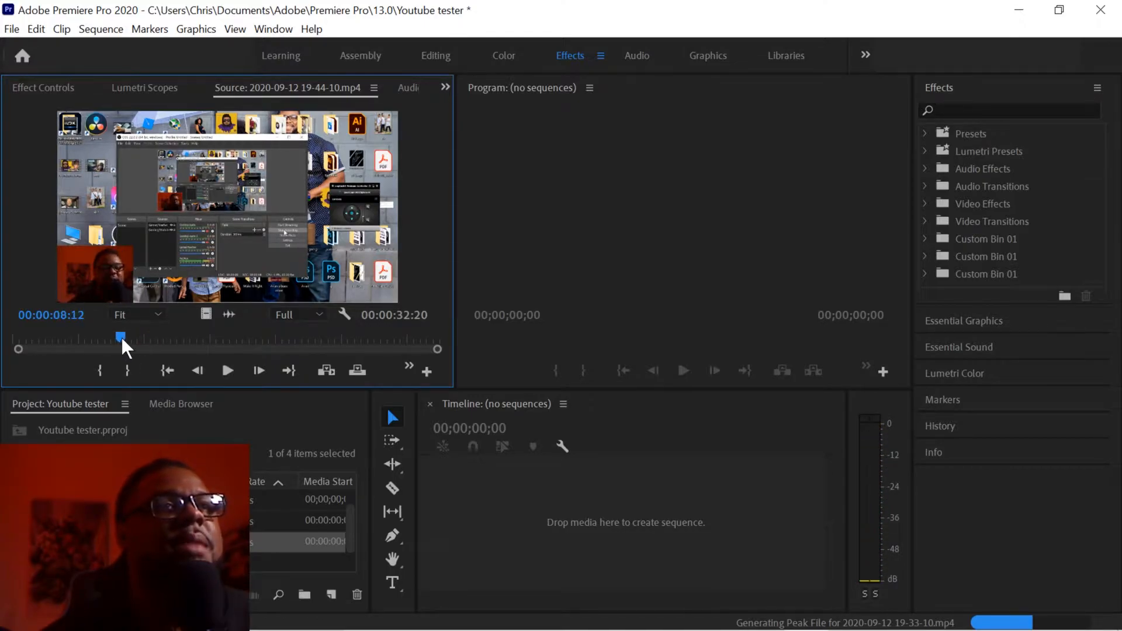
pyautogui.click(107, 340)
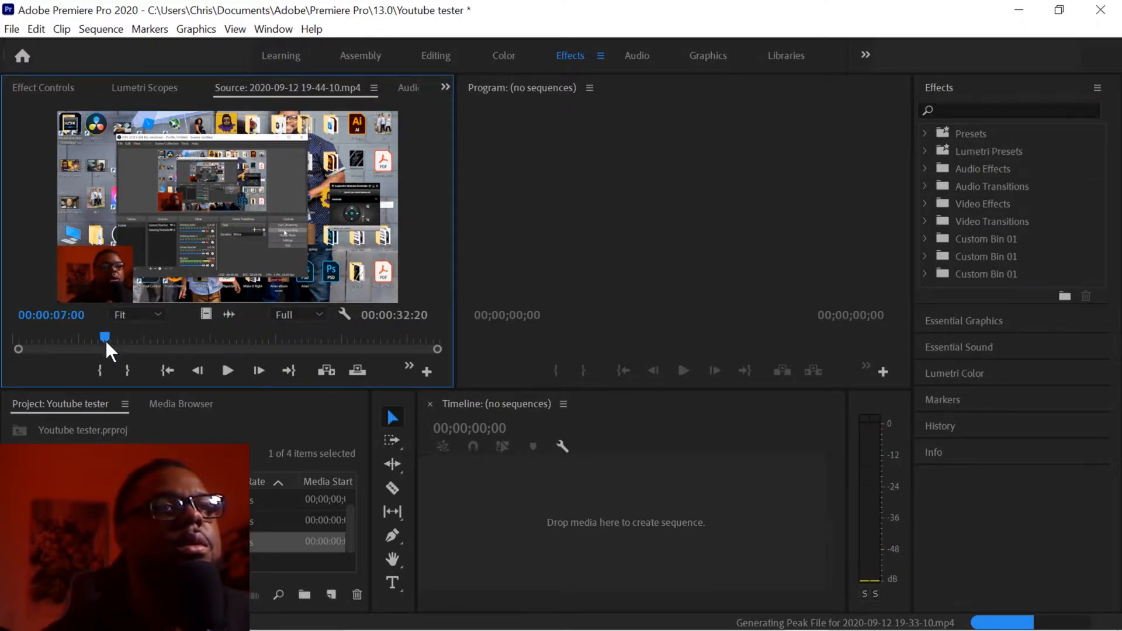
pyautogui.click(100, 370)
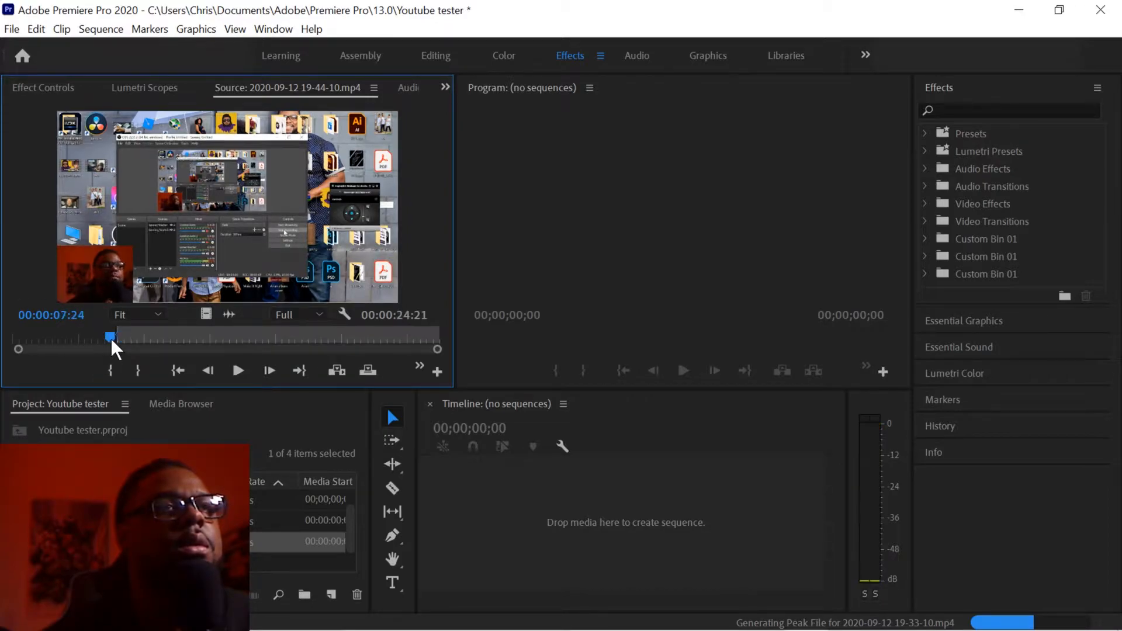
pyautogui.click(110, 341)
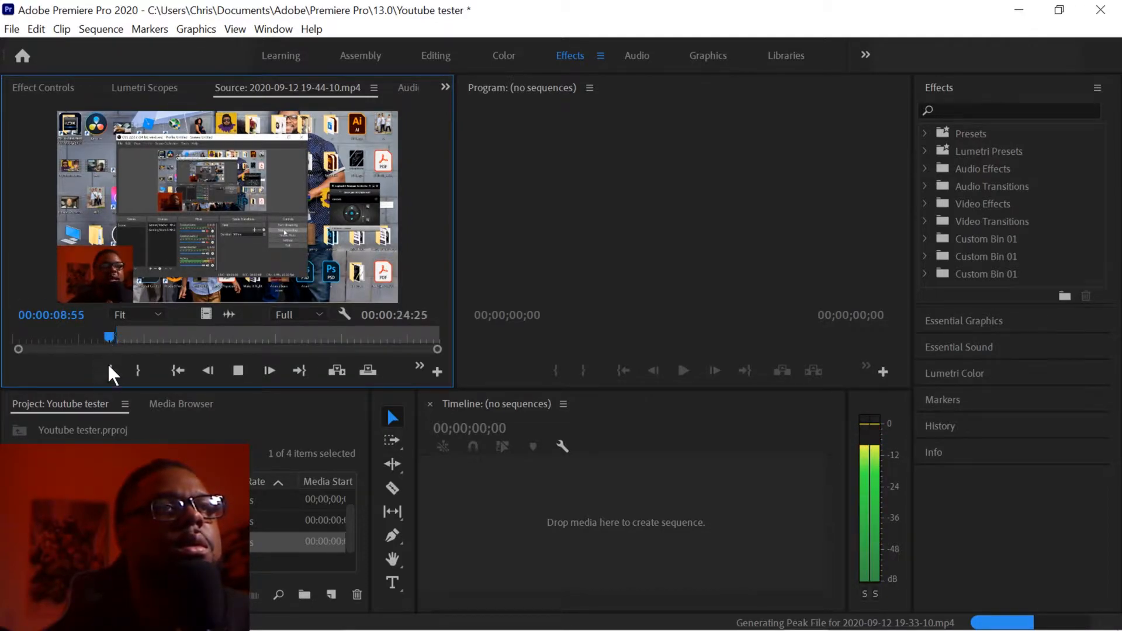
pyautogui.click(108, 372)
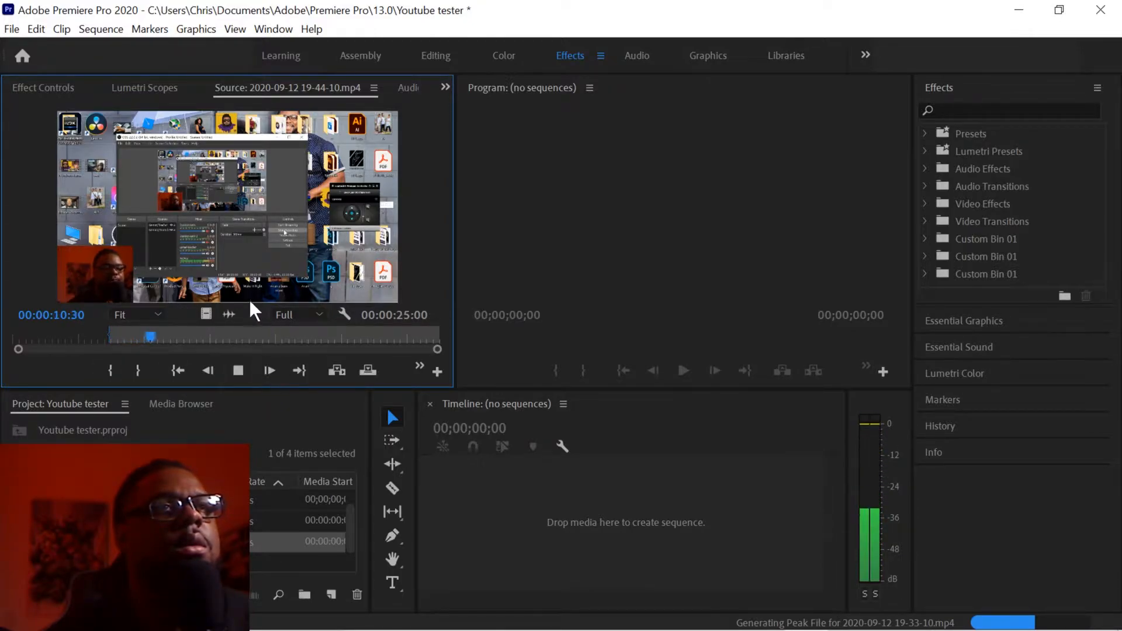
pyautogui.press('space')
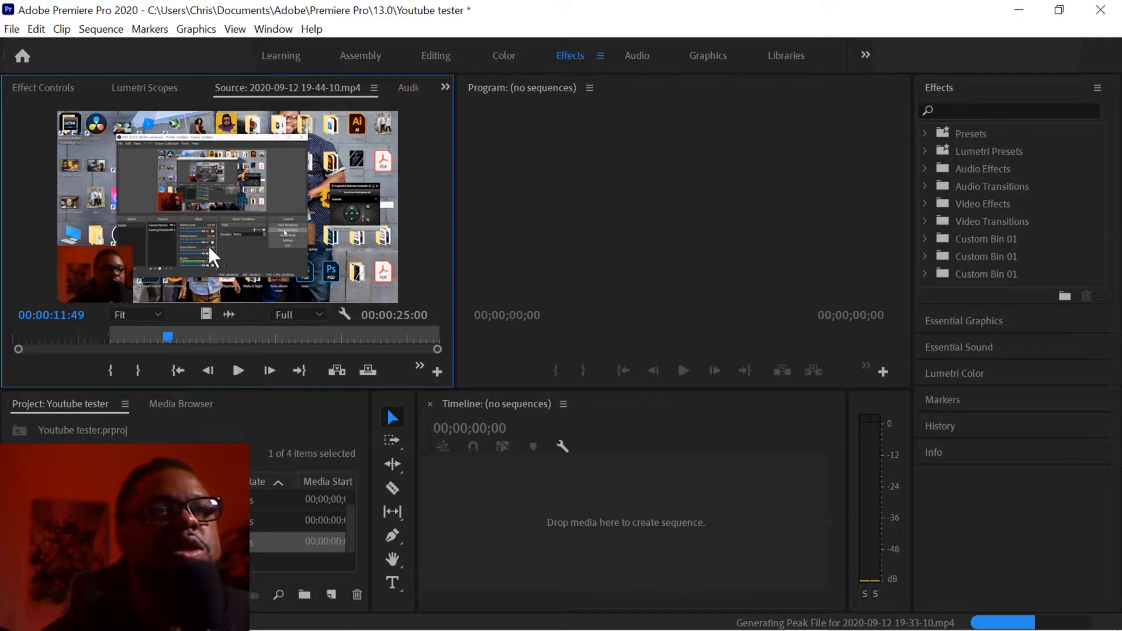
pyautogui.moveTo(432, 510); pyautogui.dragTo(429, 506)
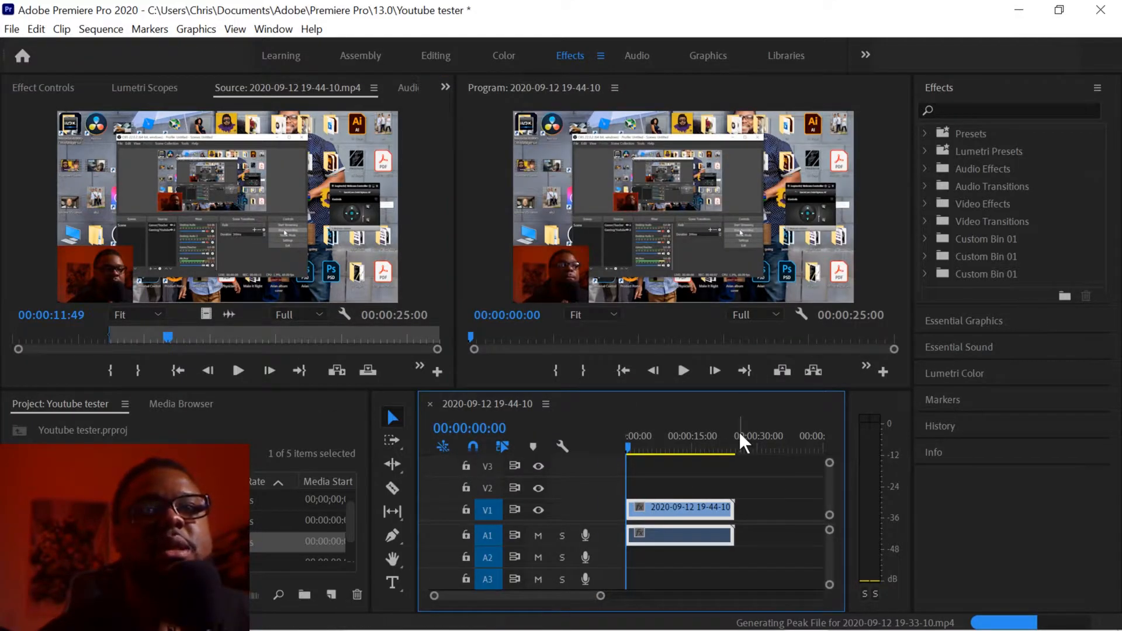
pyautogui.click(731, 448)
pyautogui.press('o')
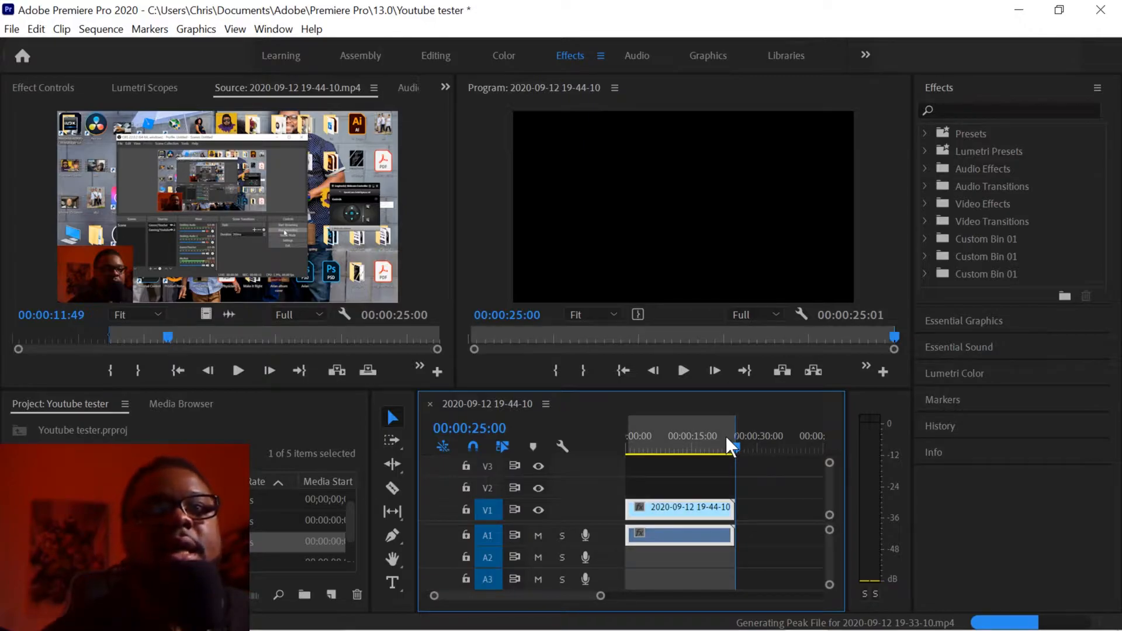
# Play the start of the sequence from about one second and increase the height of the audio tracks.
pyautogui.moveTo(599, 596); pyautogui.dragTo(537, 594)
pyautogui.moveTo(638, 448); pyautogui.dragTo(554, 449)
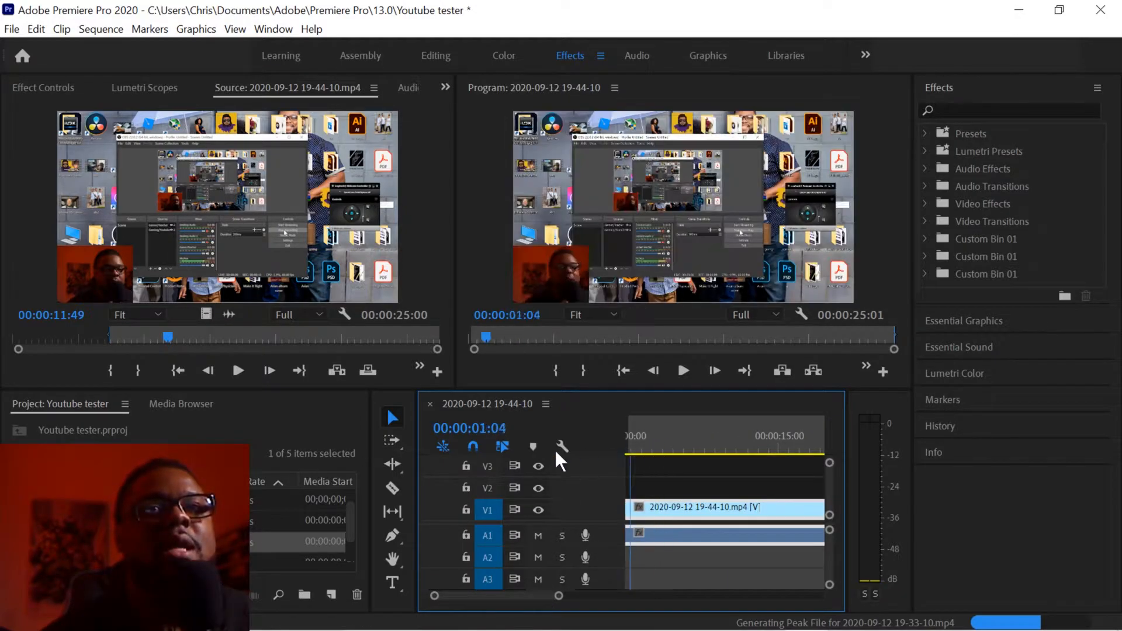
pyautogui.click(686, 370)
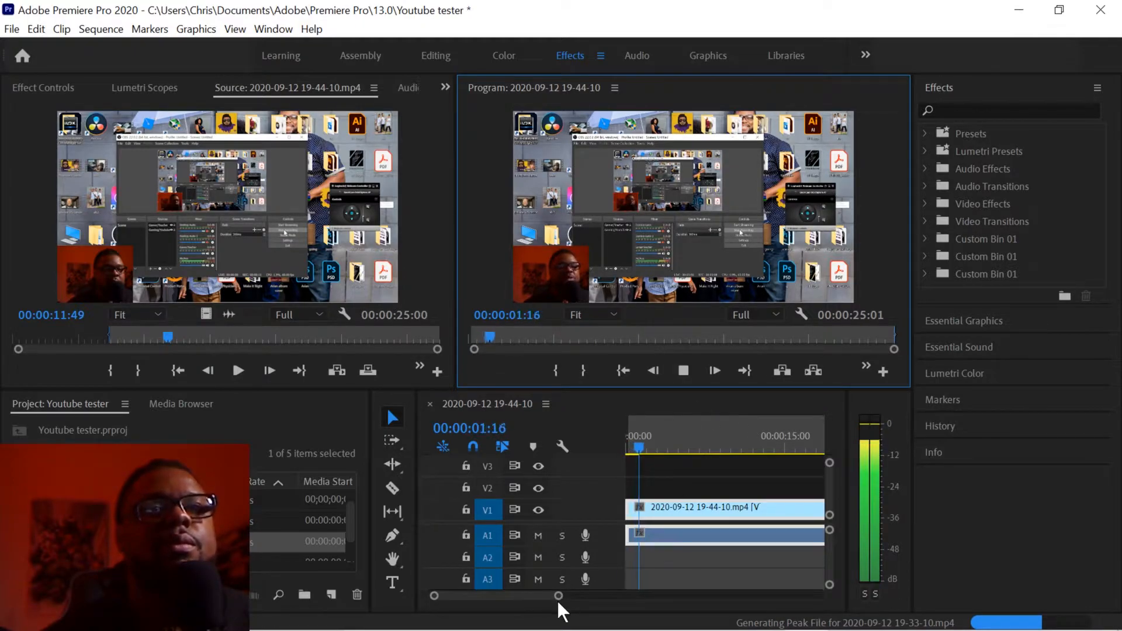
pyautogui.moveTo(558, 596); pyautogui.dragTo(586, 596)
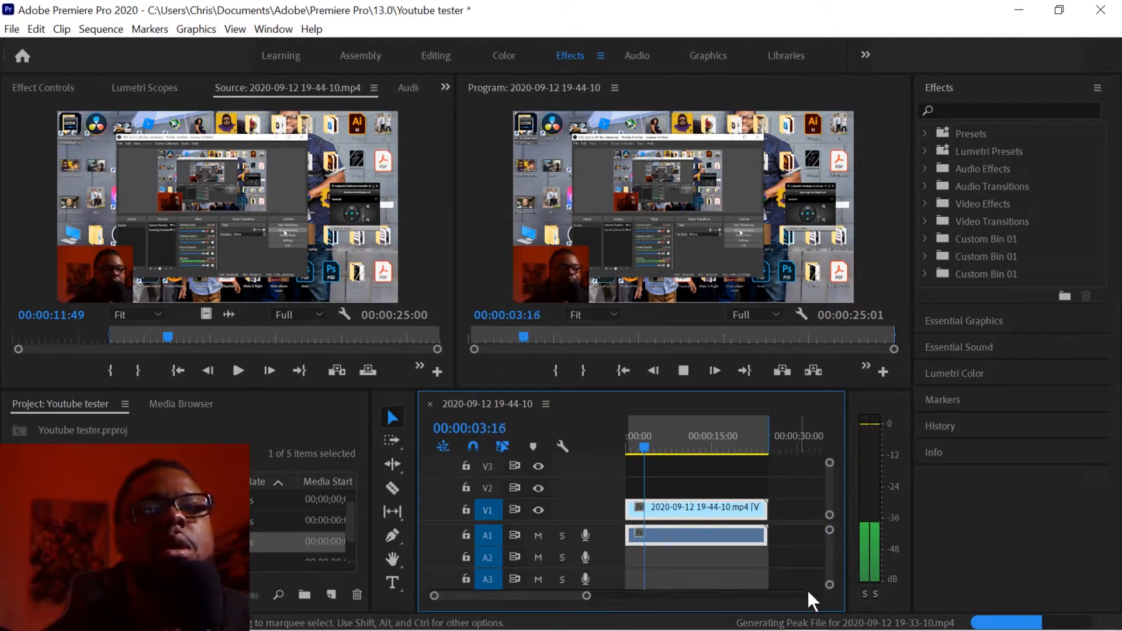
pyautogui.moveTo(829, 584); pyautogui.dragTo(823, 615)
pyautogui.moveTo(587, 597); pyautogui.dragTo(623, 599)
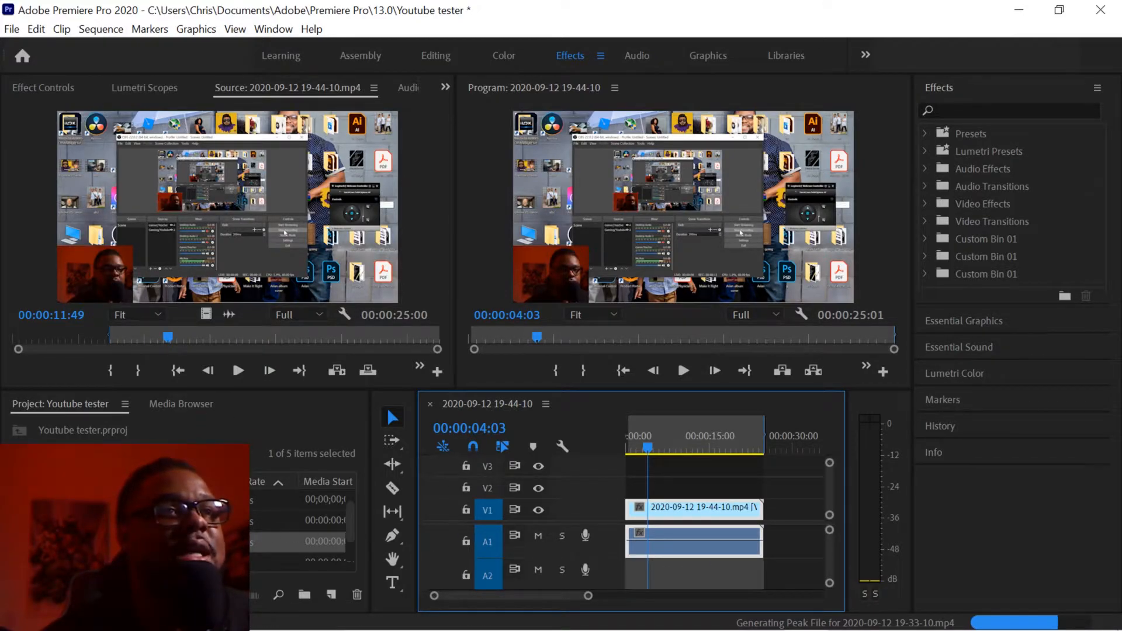
# Load IMG_1187.MOV in the Source Monitor again and mark its In point at 00;00;04;26.
pyautogui.scroll(1, 192, 525)
pyautogui.doubleClick(275, 499)
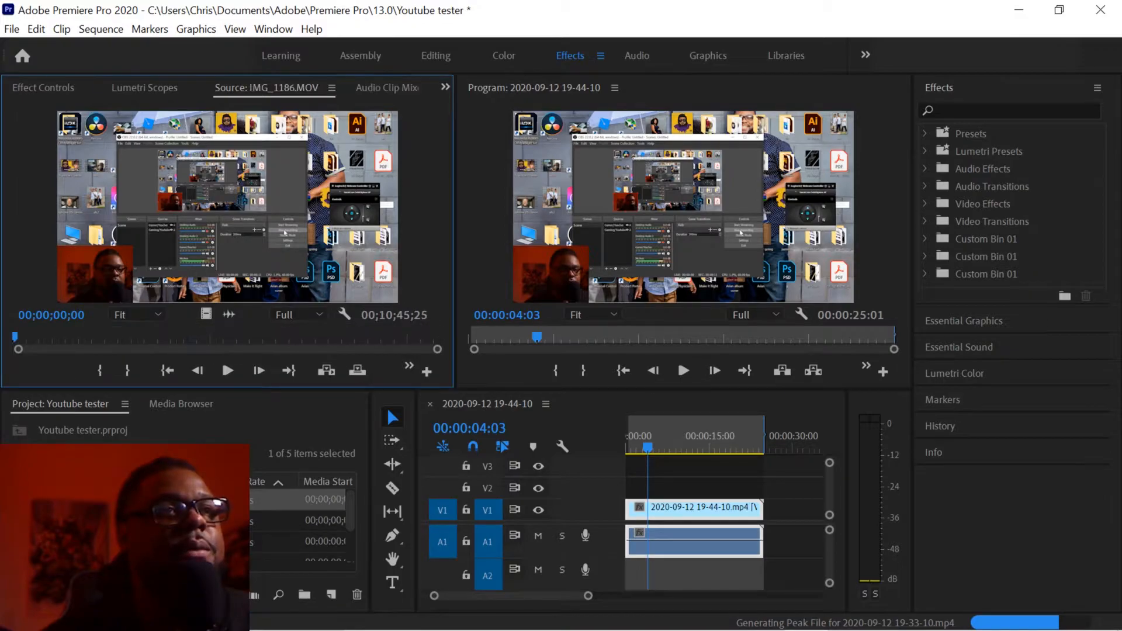
pyautogui.doubleClick(274, 520)
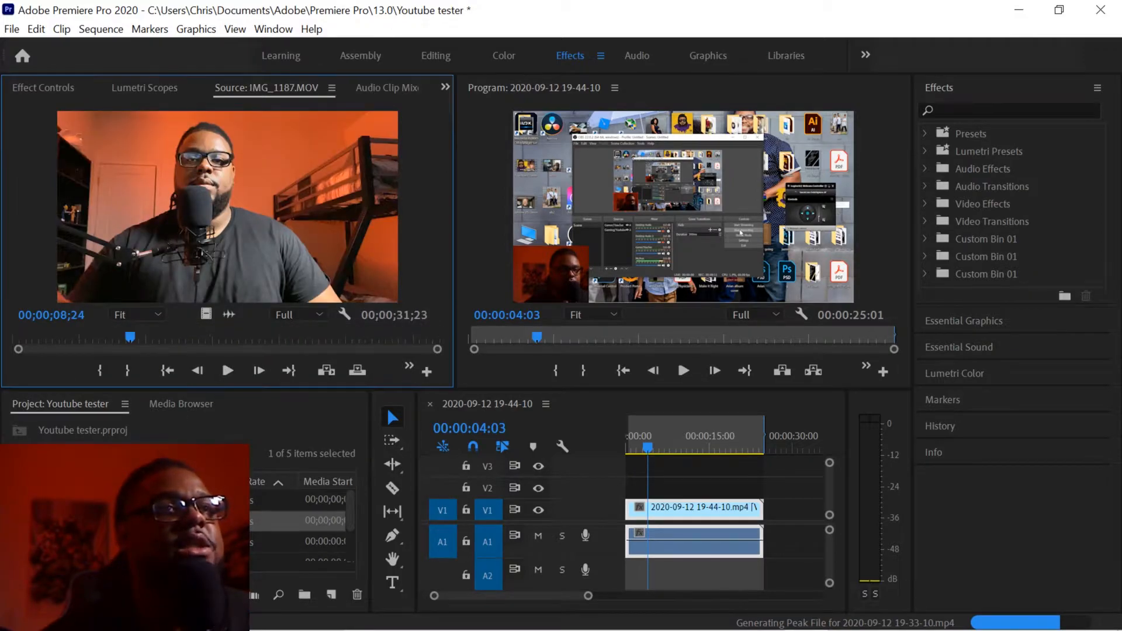
pyautogui.click(226, 366)
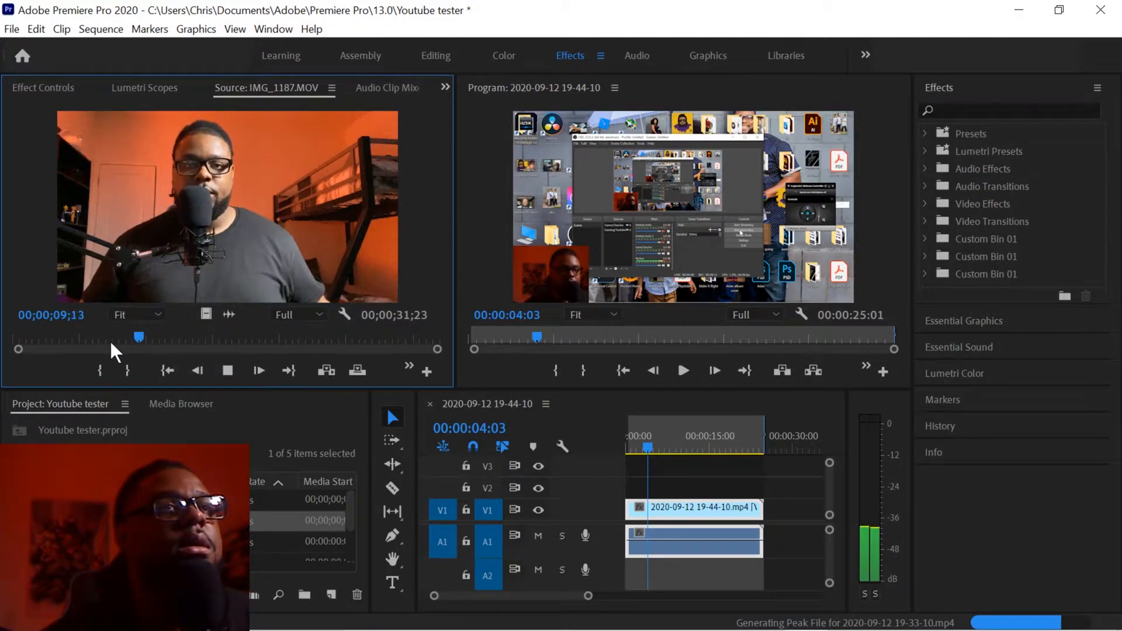
pyautogui.click(82, 334)
pyautogui.click(215, 367)
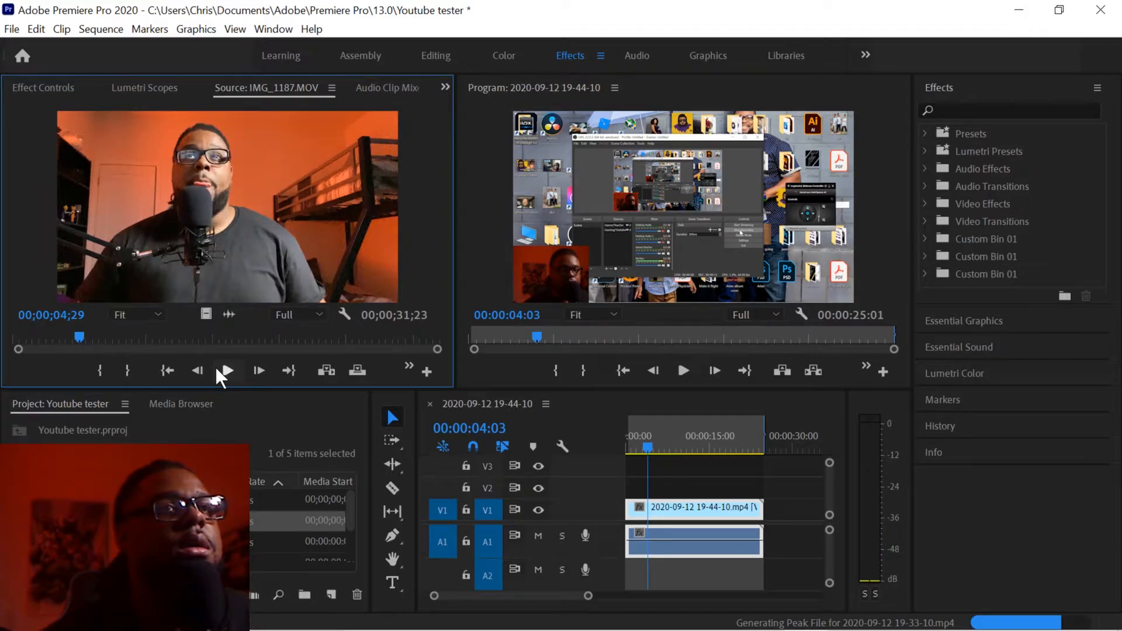
pyautogui.click(78, 334)
pyautogui.click(96, 368)
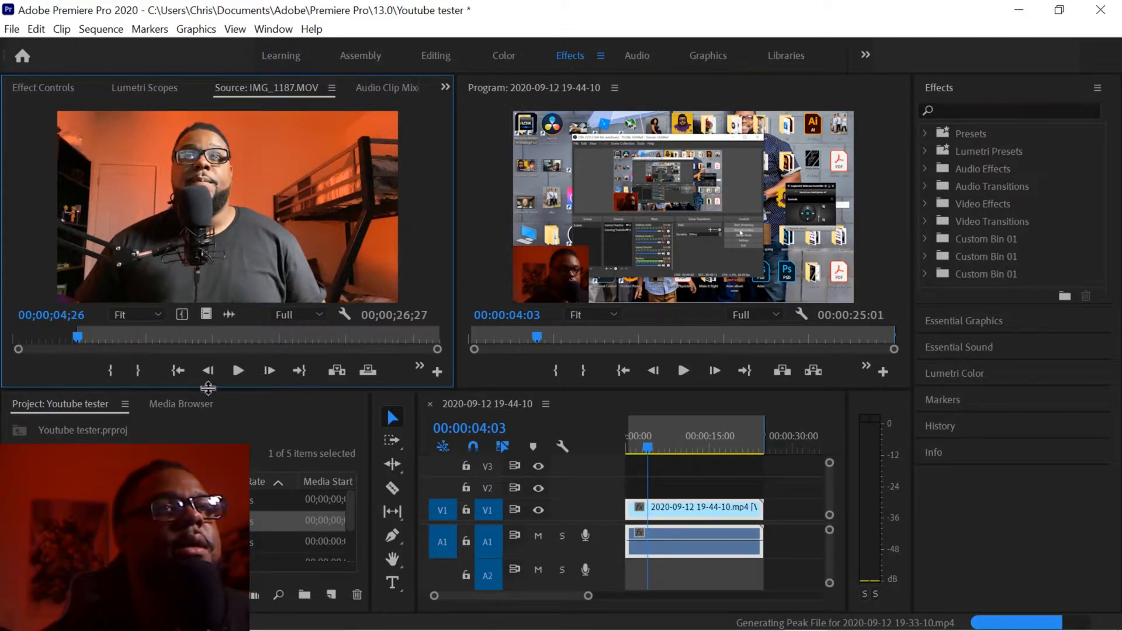
# Preview the trimmed IMG_1187.MOV and place it on V2 and A2 at the sequence start, above the screen recording.
pyautogui.click(230, 372)
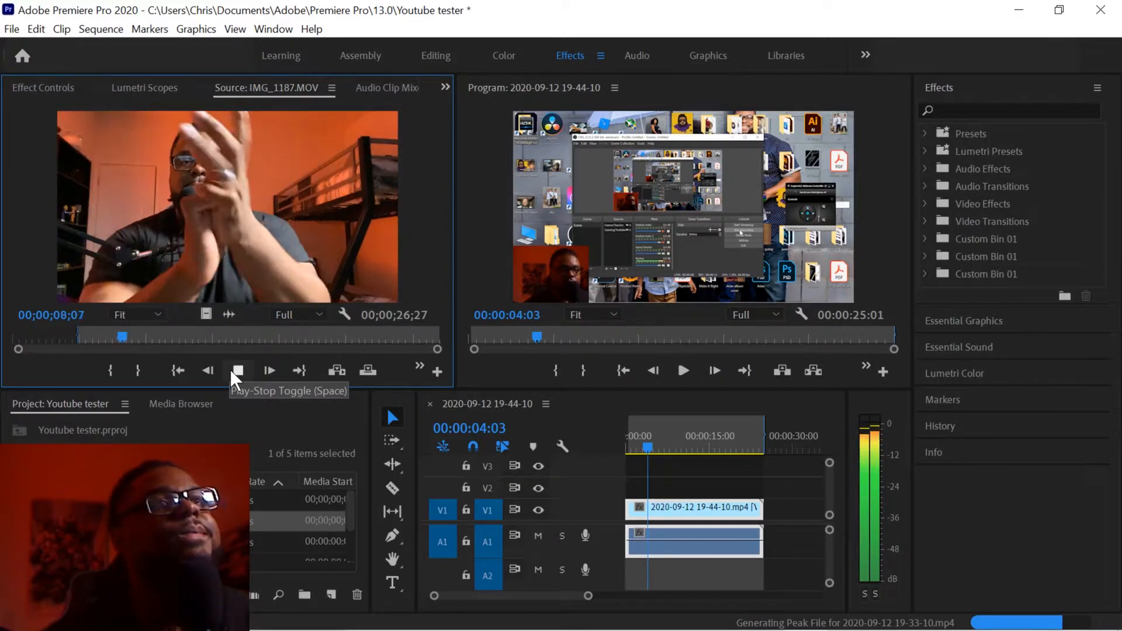
pyautogui.moveTo(216, 311); pyautogui.dragTo(636, 604)
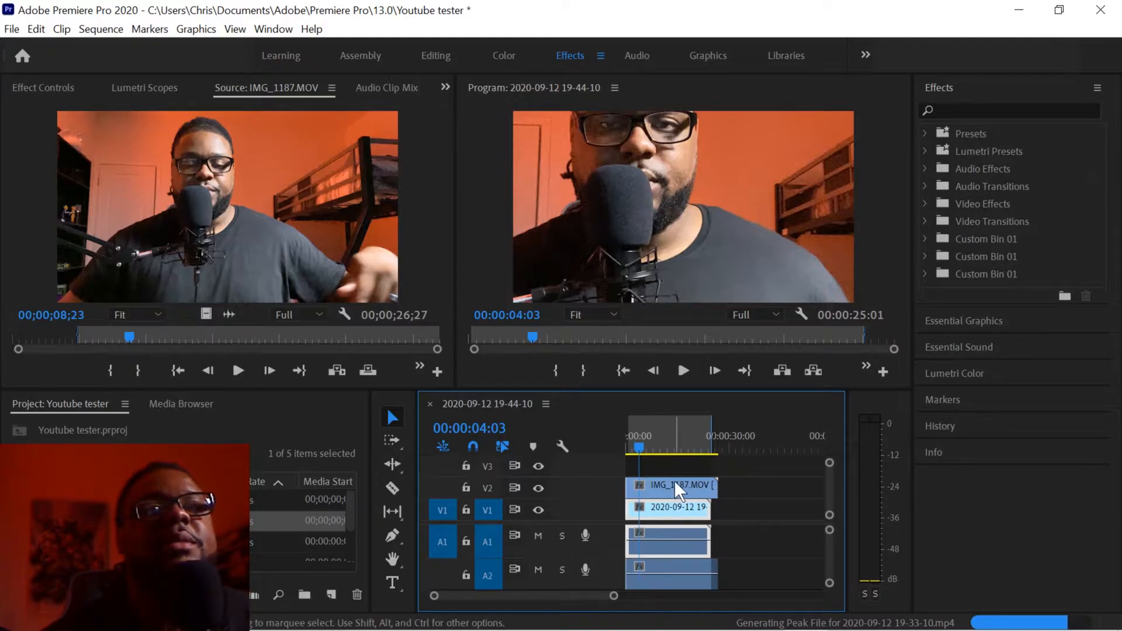
# Select both clips with their audio from the sequence start and synchronize them by audio, using track channel 1.
pyautogui.moveTo(643, 437); pyautogui.dragTo(624, 439)
pyautogui.moveTo(829, 546)
pyautogui.mouseDown()
pyautogui.moveTo(828, 562)
pyautogui.moveTo(825, 545)
pyautogui.mouseUp()
pyautogui.moveTo(615, 598); pyautogui.dragTo(649, 612)
pyautogui.moveTo(758, 536); pyautogui.dragTo(632, 575)
pyautogui.rightClick(656, 549)
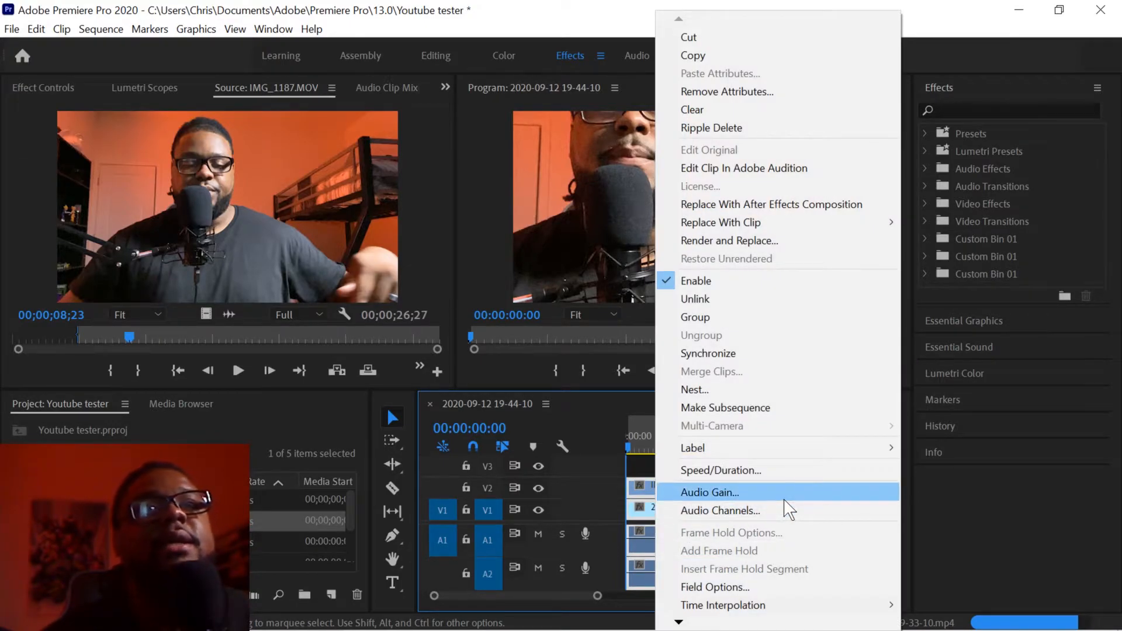
pyautogui.click(763, 354)
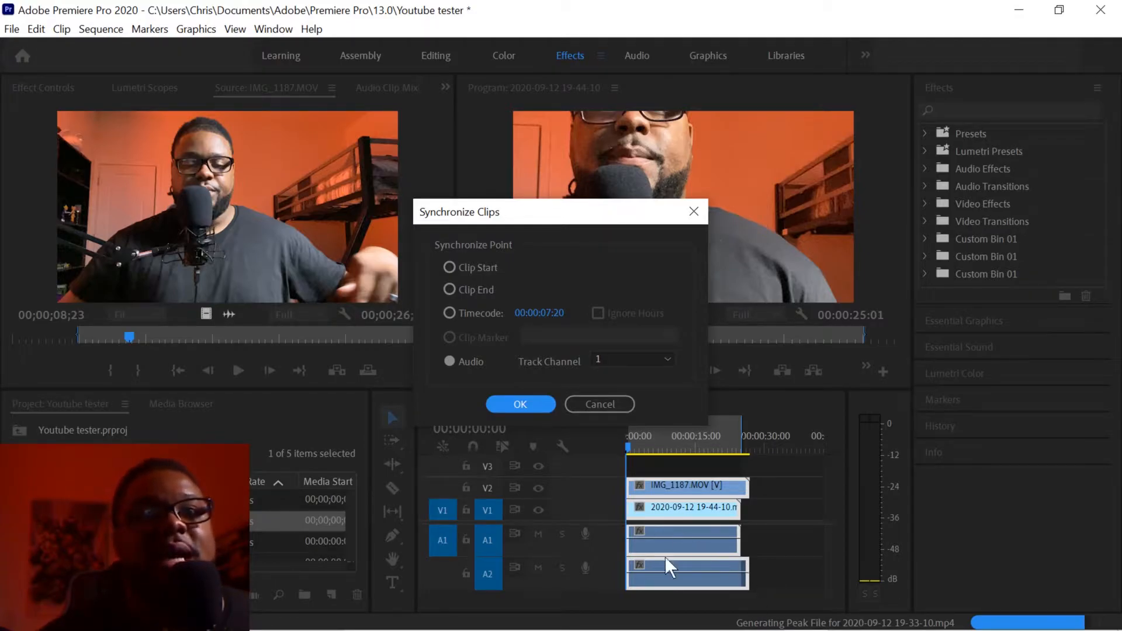
pyautogui.click(520, 404)
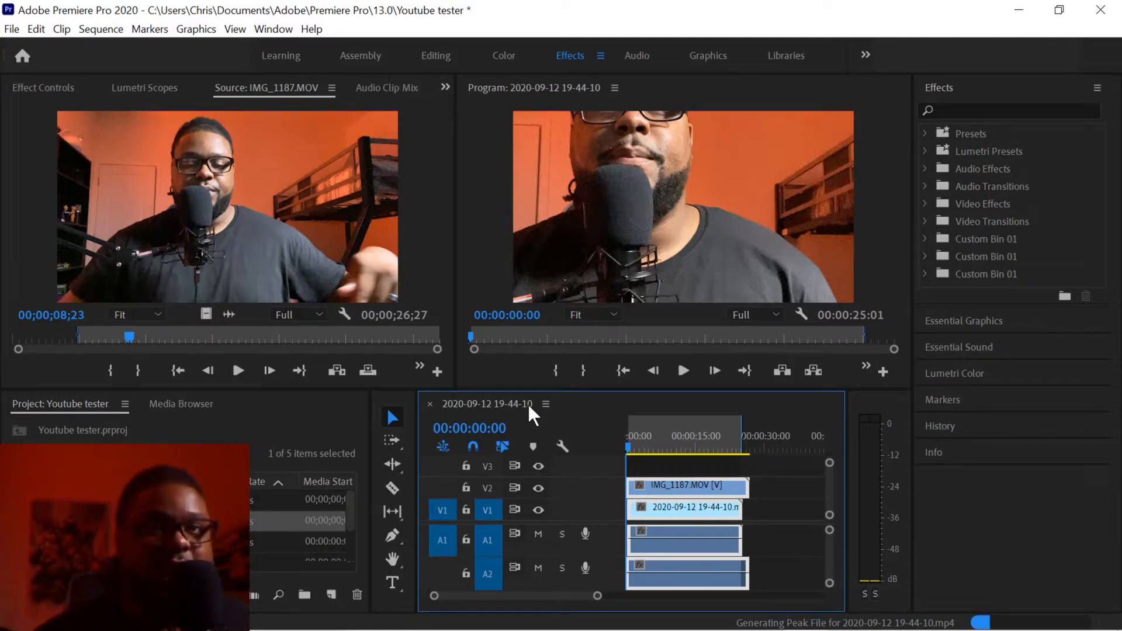
# Play the opening seconds of the sequence to check that the two audio waveforms line up.
pyautogui.moveTo(593, 630)
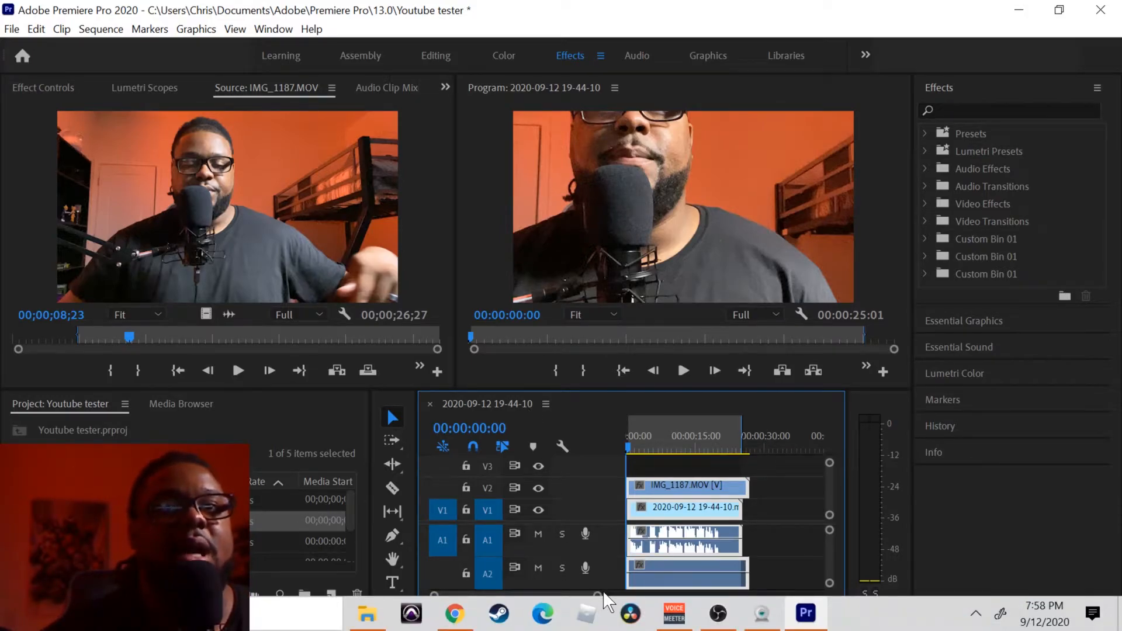
pyautogui.moveTo(598, 597); pyautogui.dragTo(560, 592)
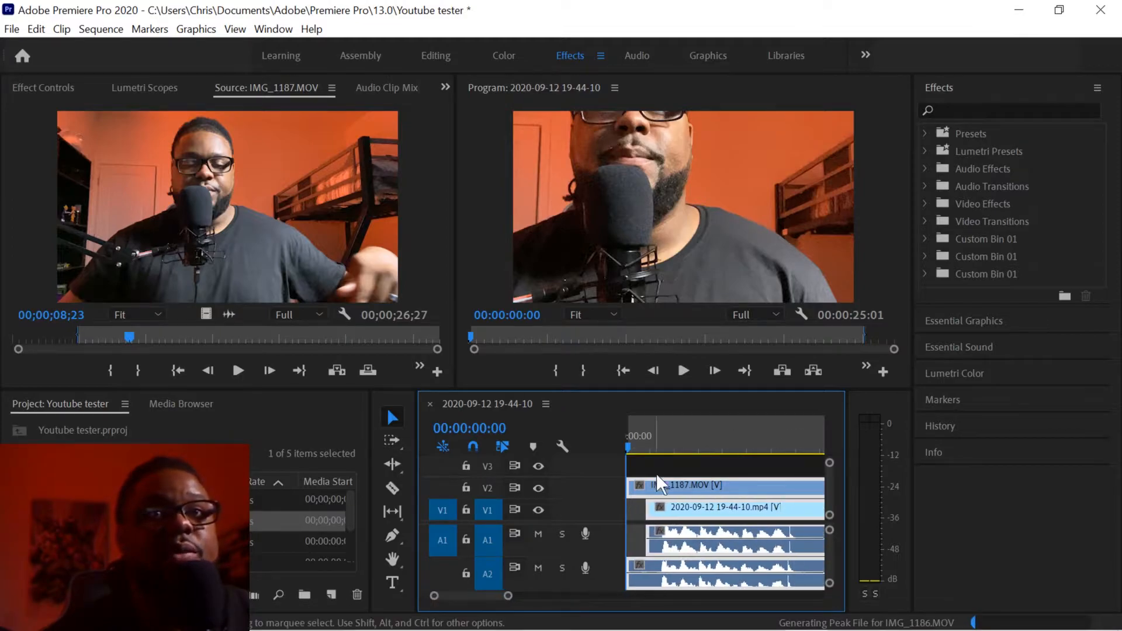
pyautogui.click(658, 440)
pyautogui.press('space')
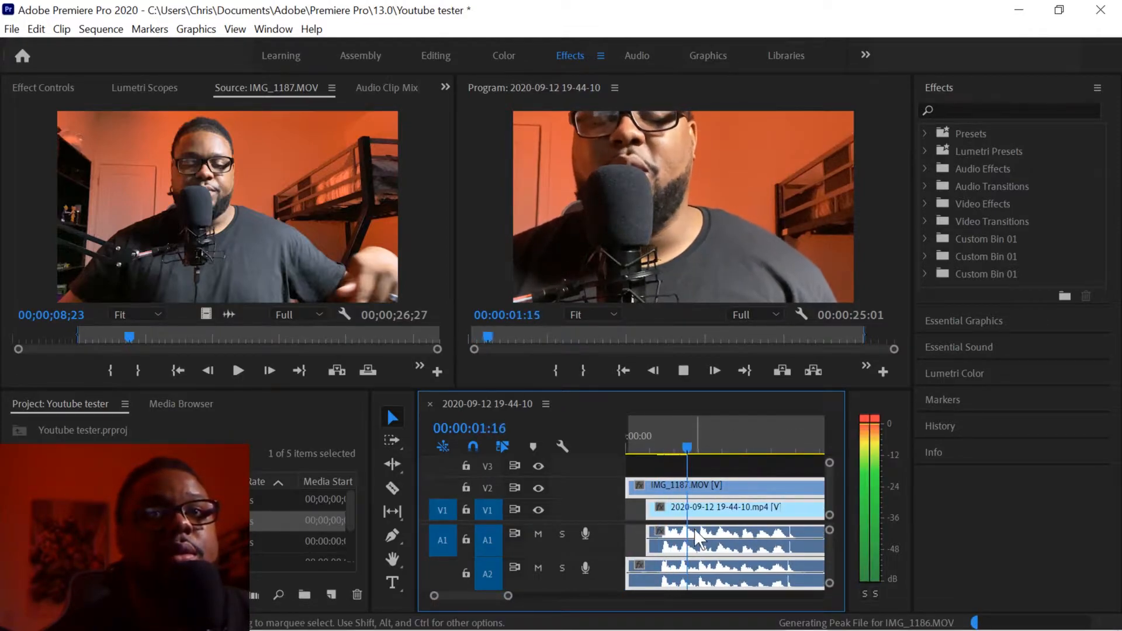
pyautogui.moveTo(507, 595); pyautogui.dragTo(524, 596)
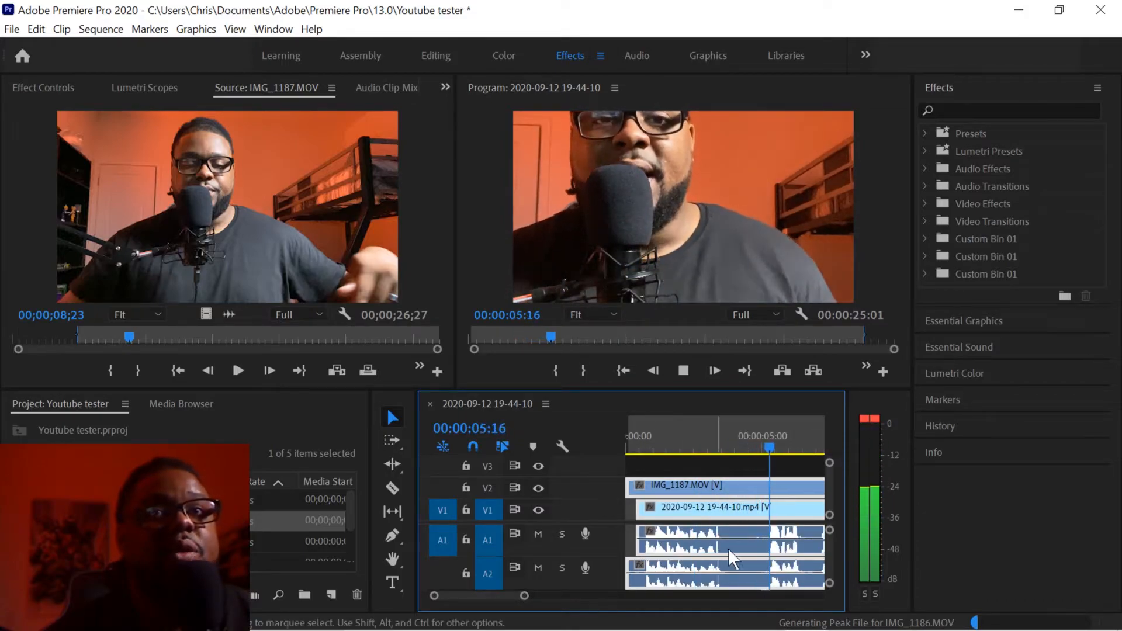
pyautogui.press('space')
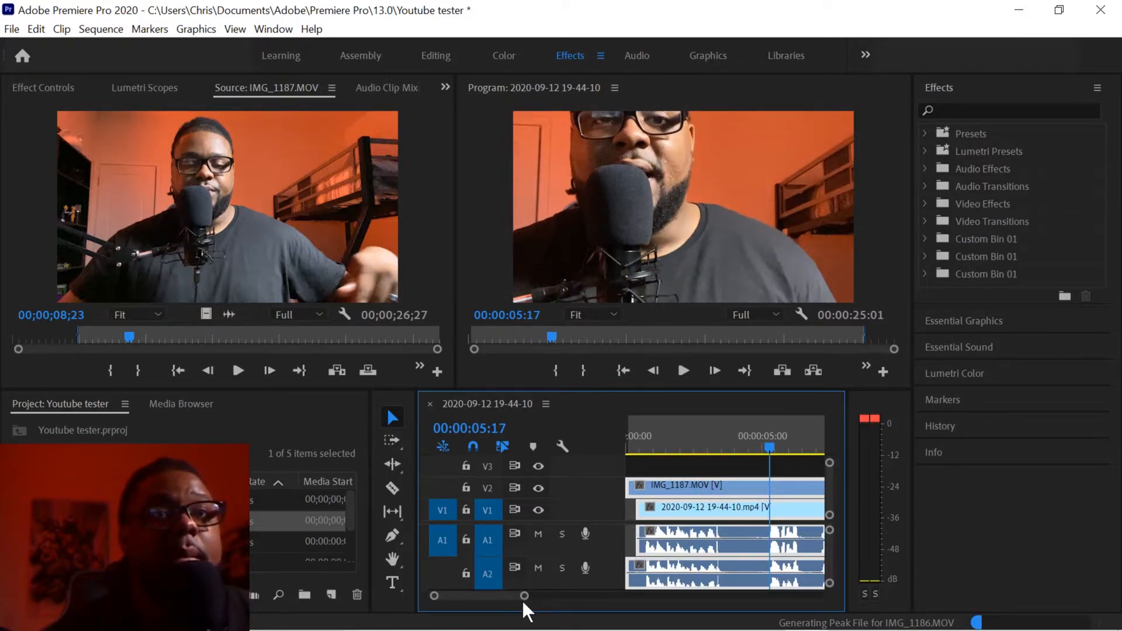
pyautogui.moveTo(524, 595); pyautogui.dragTo(588, 596)
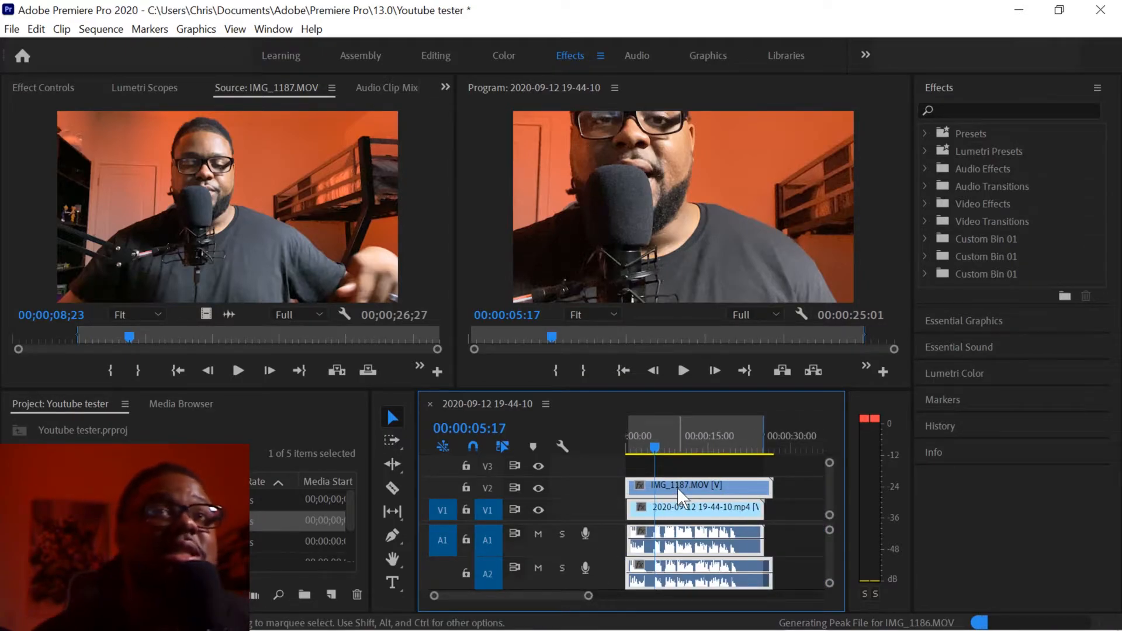
# Try IMG_1187.MOV as a small corner overlay at scale 17 and position 244, 920, and reset both parameters.
pyautogui.click(689, 471)
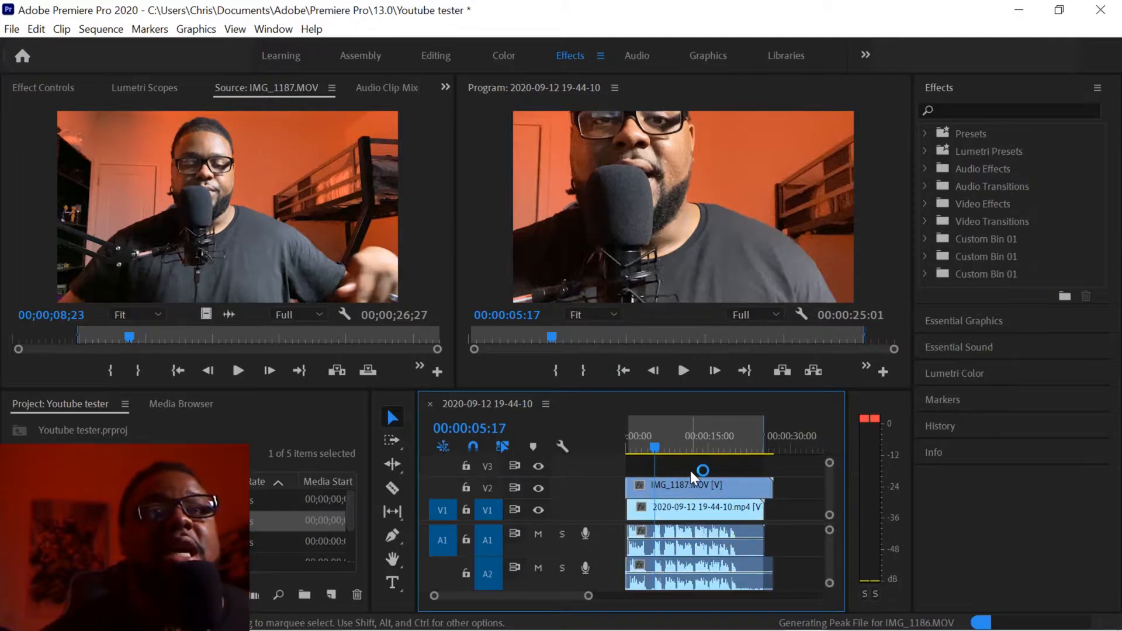
pyautogui.click(690, 489)
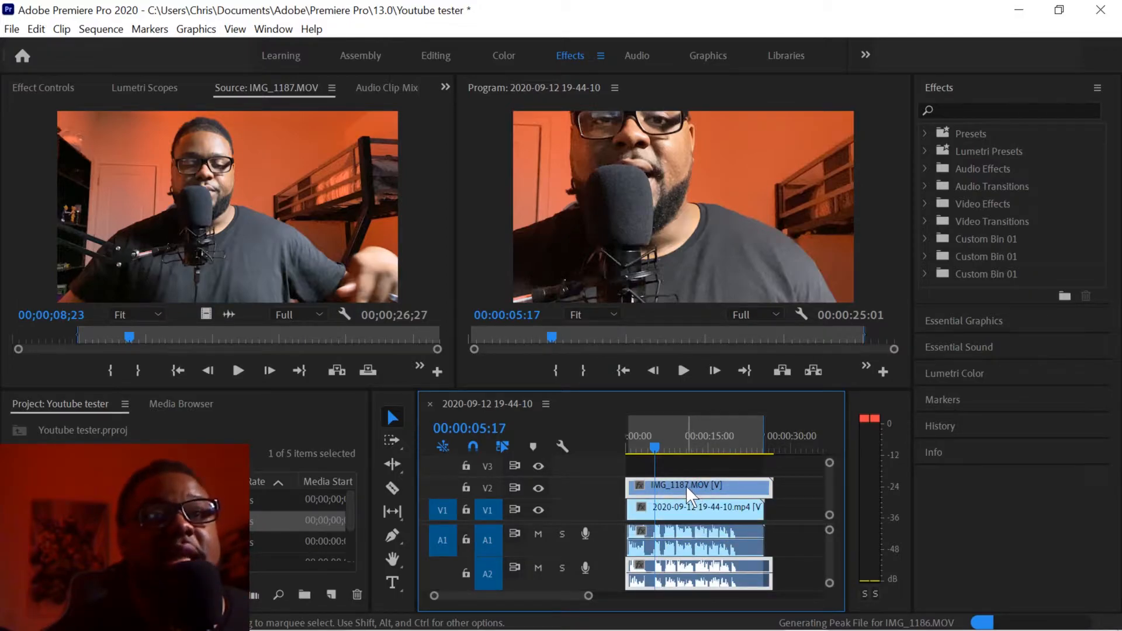
pyautogui.click(51, 88)
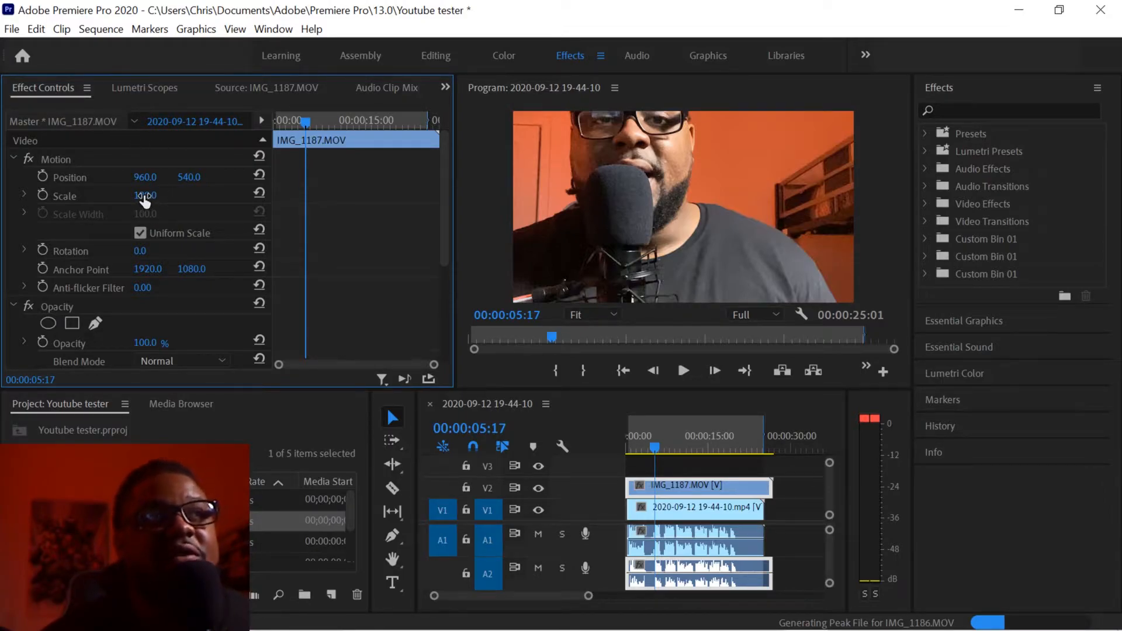
pyautogui.moveTo(144, 195); pyautogui.dragTo(109, 177)
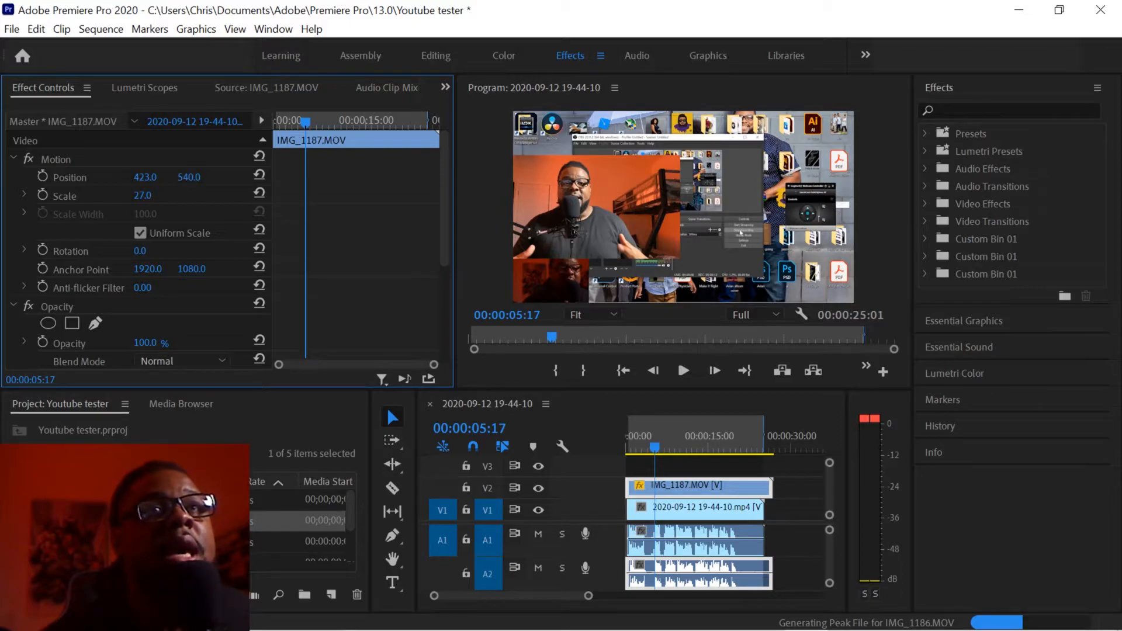
pyautogui.moveTo(189, 176); pyautogui.dragTo(213, 177)
pyautogui.moveTo(144, 177); pyautogui.dragTo(274, 176)
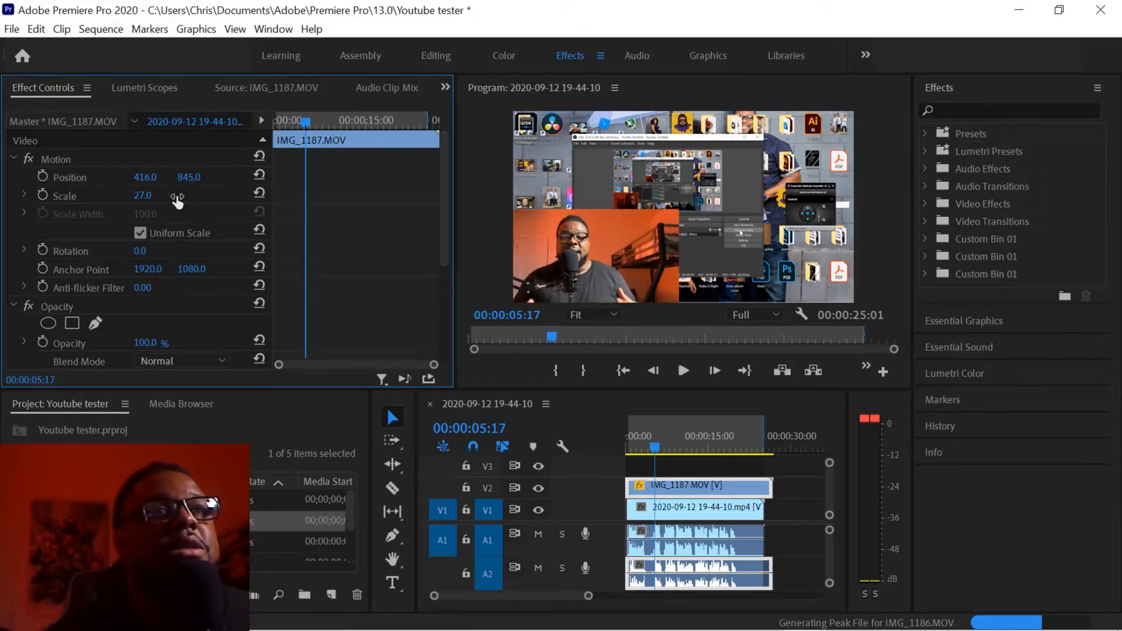
pyautogui.moveTo(142, 195); pyautogui.dragTo(44, 177)
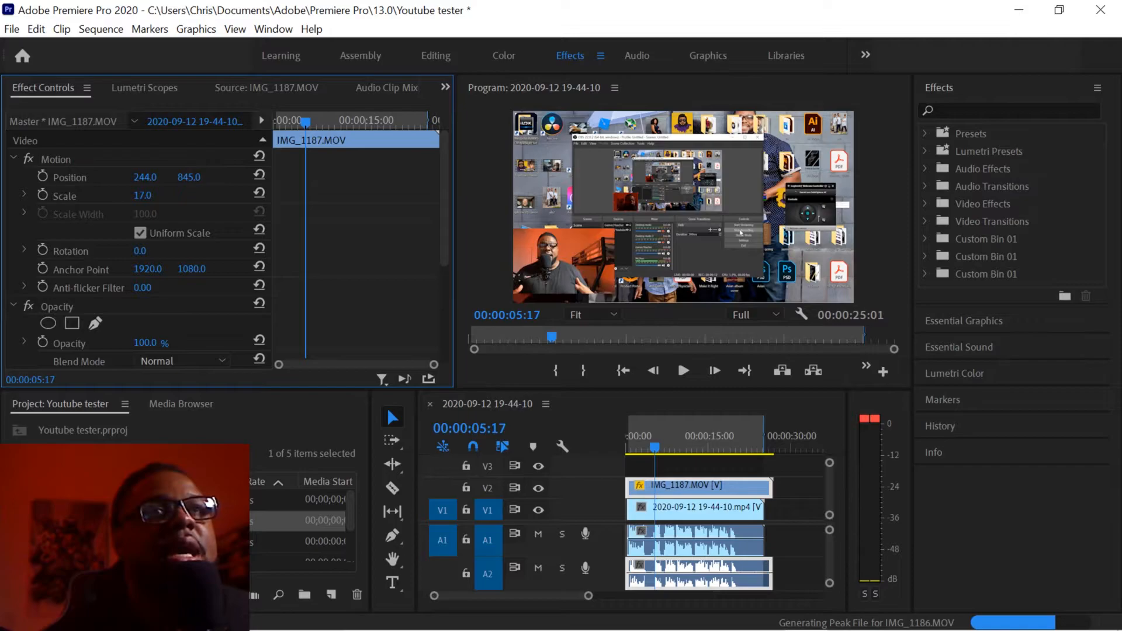
pyautogui.moveTo(189, 177); pyautogui.dragTo(232, 177)
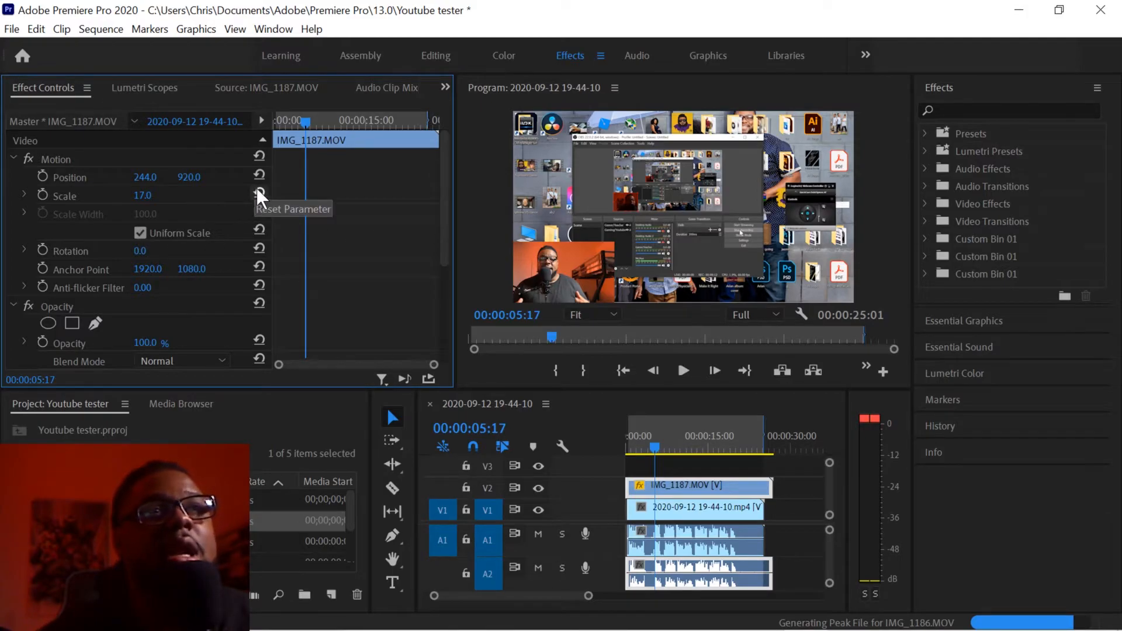
pyautogui.click(259, 188)
pyautogui.click(259, 175)
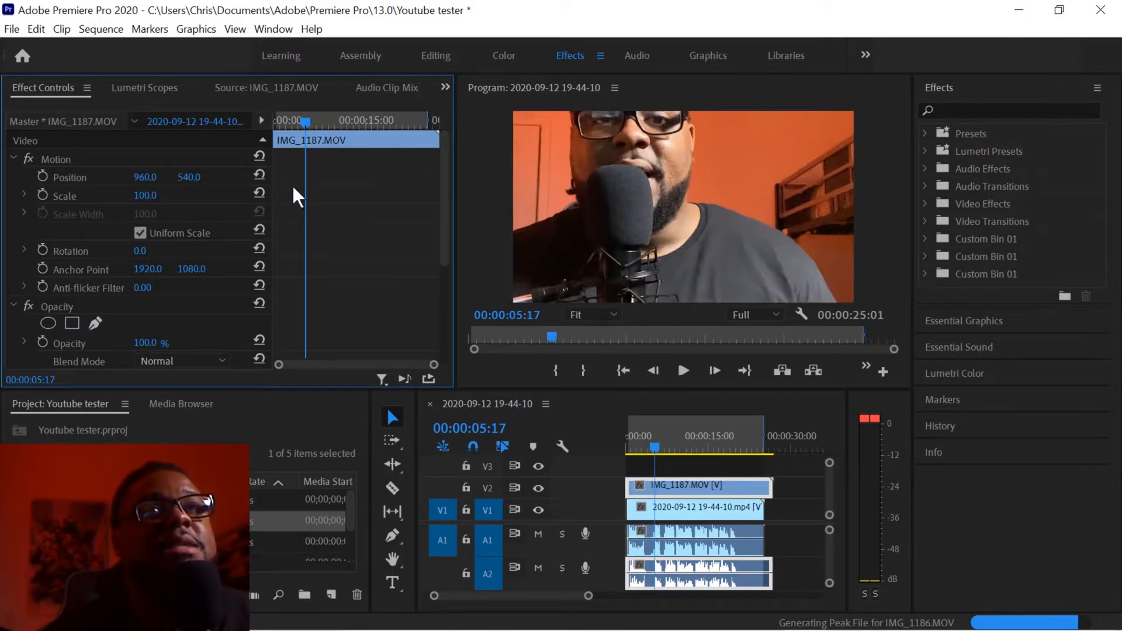
# Set the scale of IMG_1187.MOV to 59 so more of the iPhone shot fits the frame.
pyautogui.rightClick(636, 238)
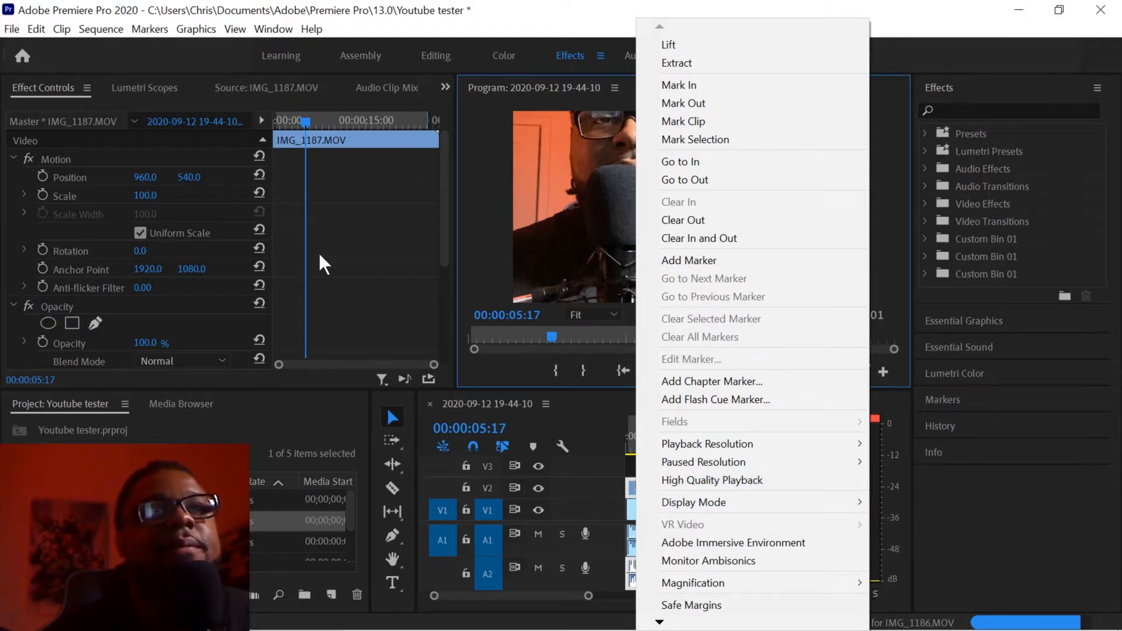
pyautogui.click(120, 202)
pyautogui.click(145, 195)
pyautogui.click(120, 193)
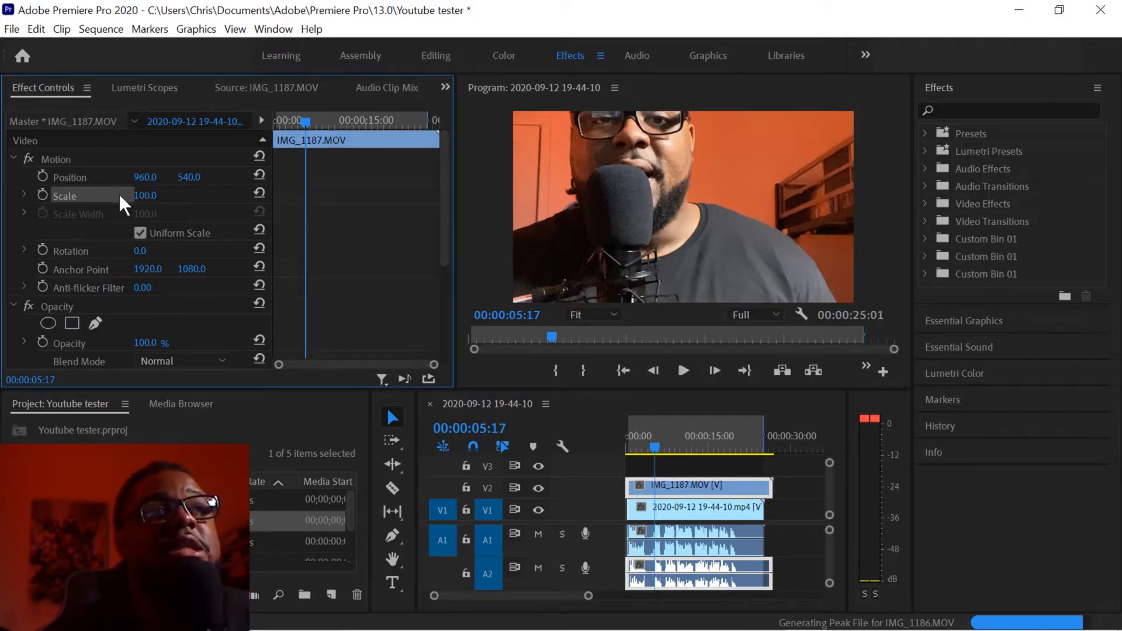
pyautogui.moveTo(146, 199); pyautogui.dragTo(122, 199)
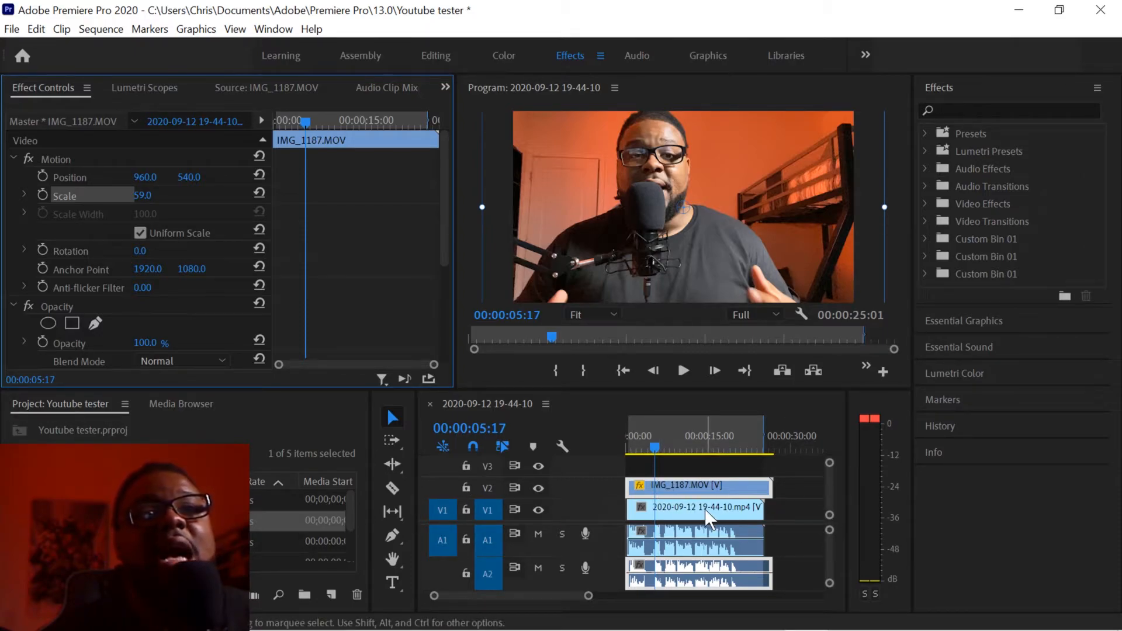
# Scale the screen recording to 41 at position 1472, 540 while it is on V3, and return it to V1.
pyautogui.click(656, 513)
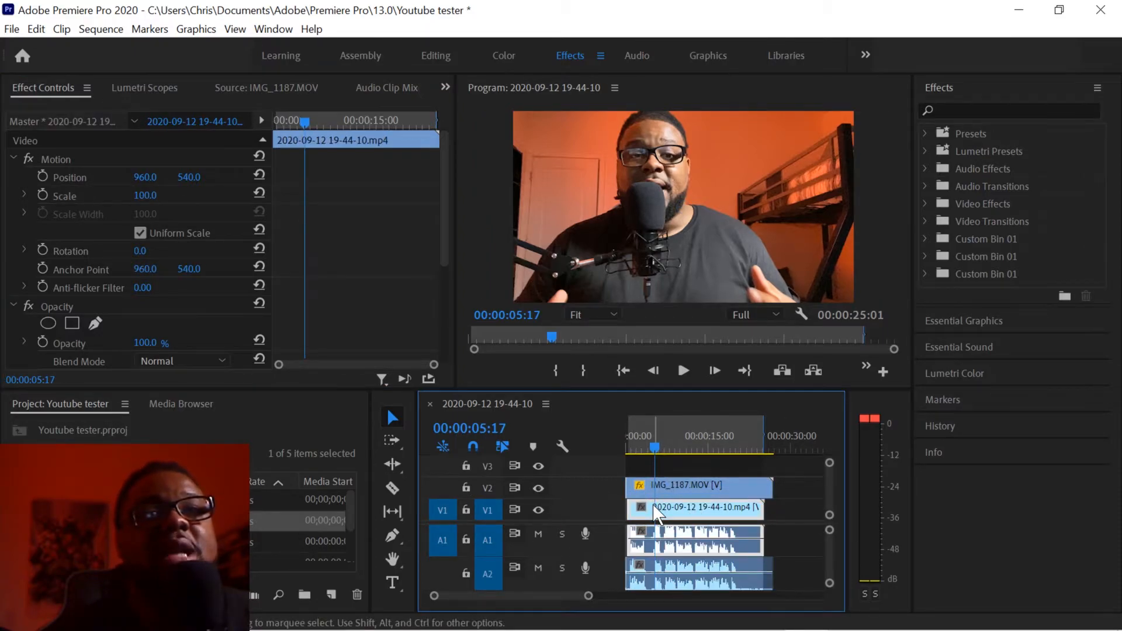
pyautogui.moveTo(655, 507); pyautogui.dragTo(668, 472)
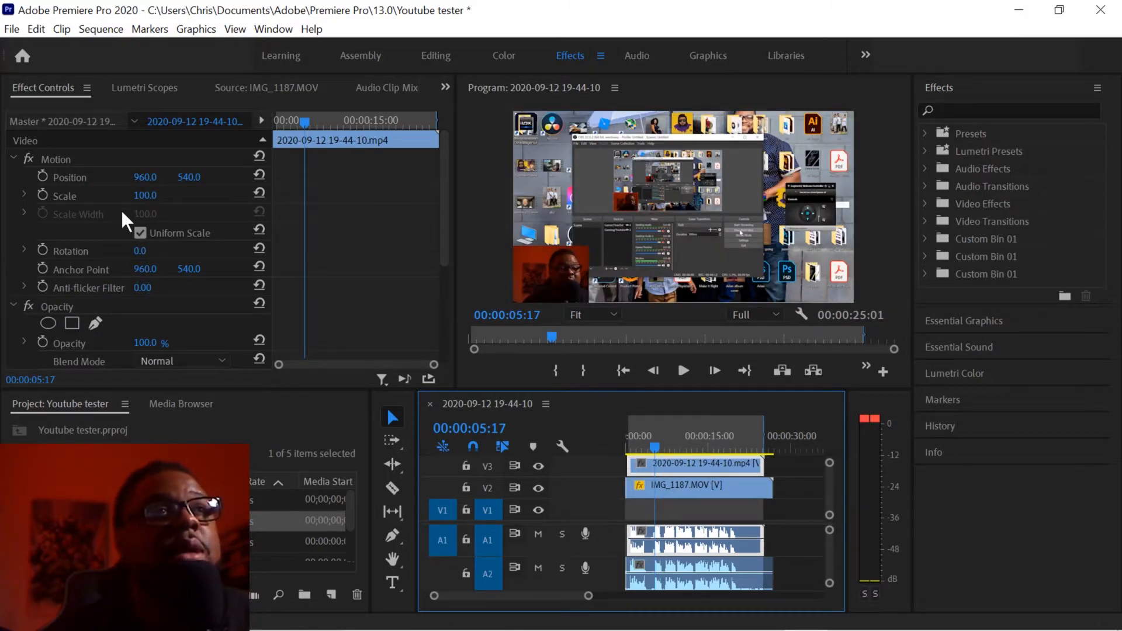
pyautogui.click(145, 197)
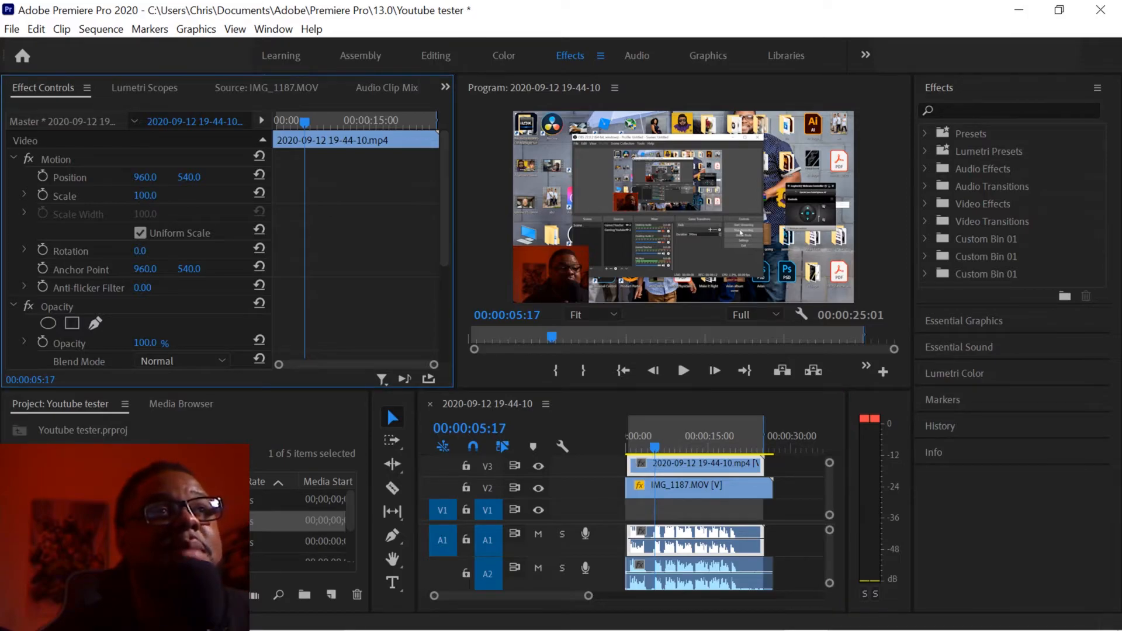
pyautogui.moveTo(144, 197); pyautogui.dragTo(217, 179)
pyautogui.moveTo(146, 177)
pyautogui.mouseDown()
pyautogui.moveTo(193, 177)
pyautogui.moveTo(175, 196)
pyautogui.moveTo(130, 196)
pyautogui.moveTo(143, 196)
pyautogui.mouseUp()
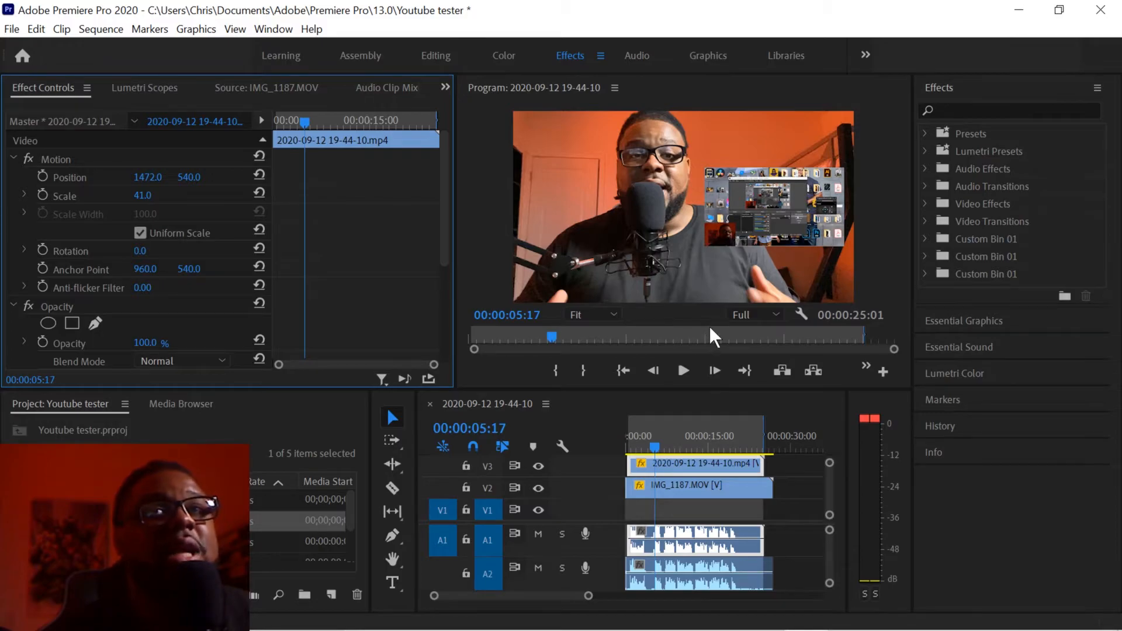
pyautogui.moveTo(666, 469); pyautogui.dragTo(675, 507)
pyautogui.click(667, 482)
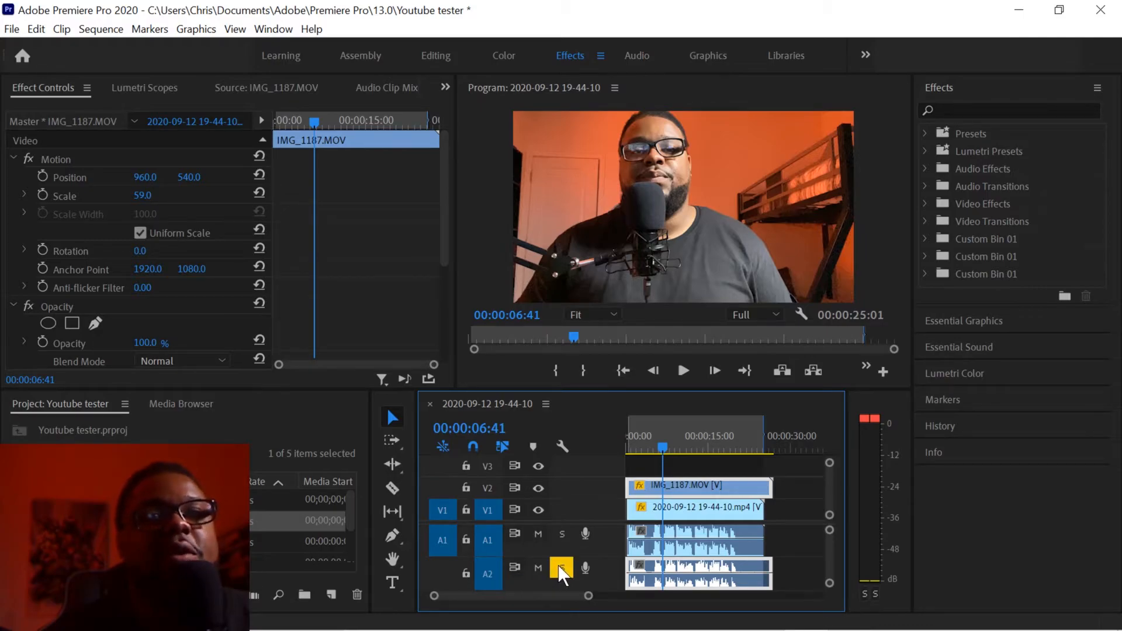
# Solo A2 and A1 in turn during playback to compare the iPhone audio with the recording's audio.
pyautogui.press('space')
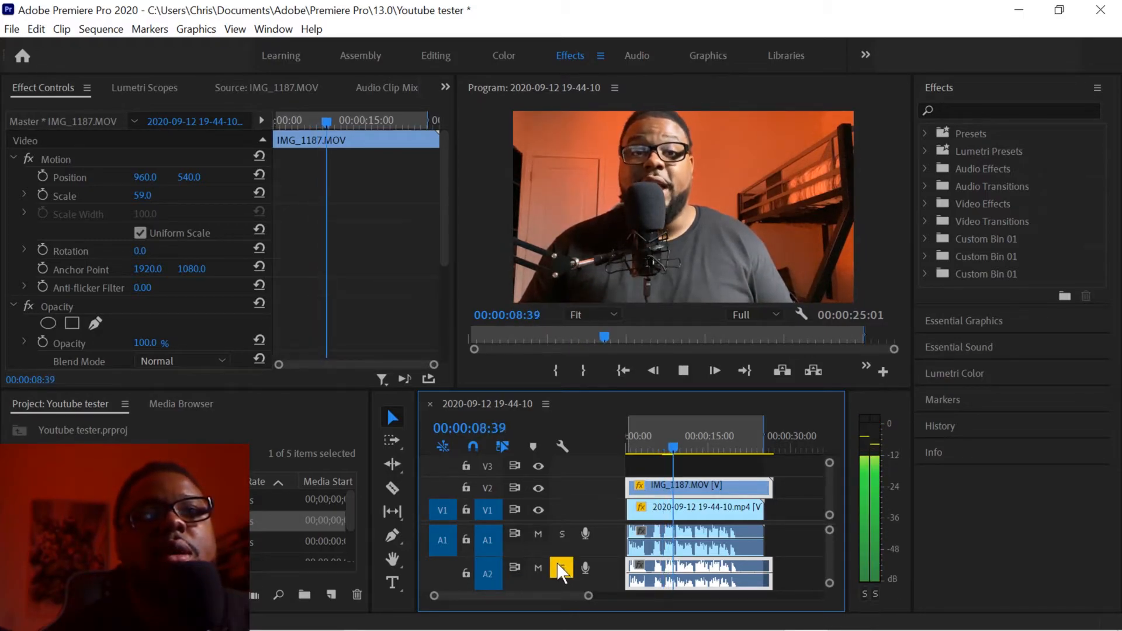
pyautogui.press('space')
pyautogui.click(558, 536)
pyautogui.press('space')
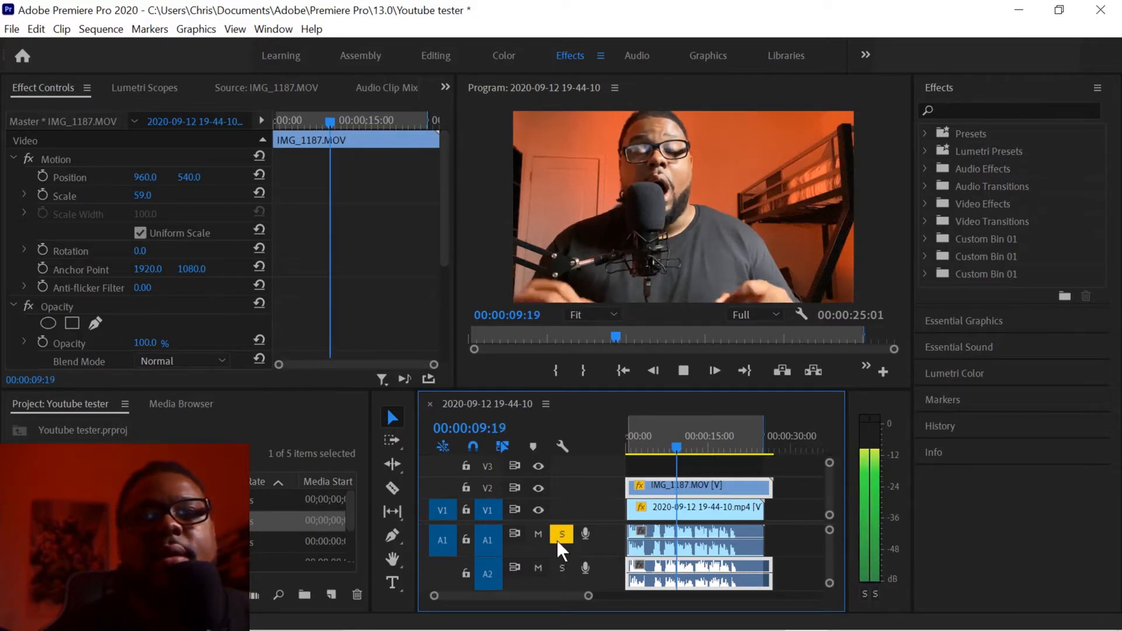
pyautogui.press('space')
pyautogui.click(561, 568)
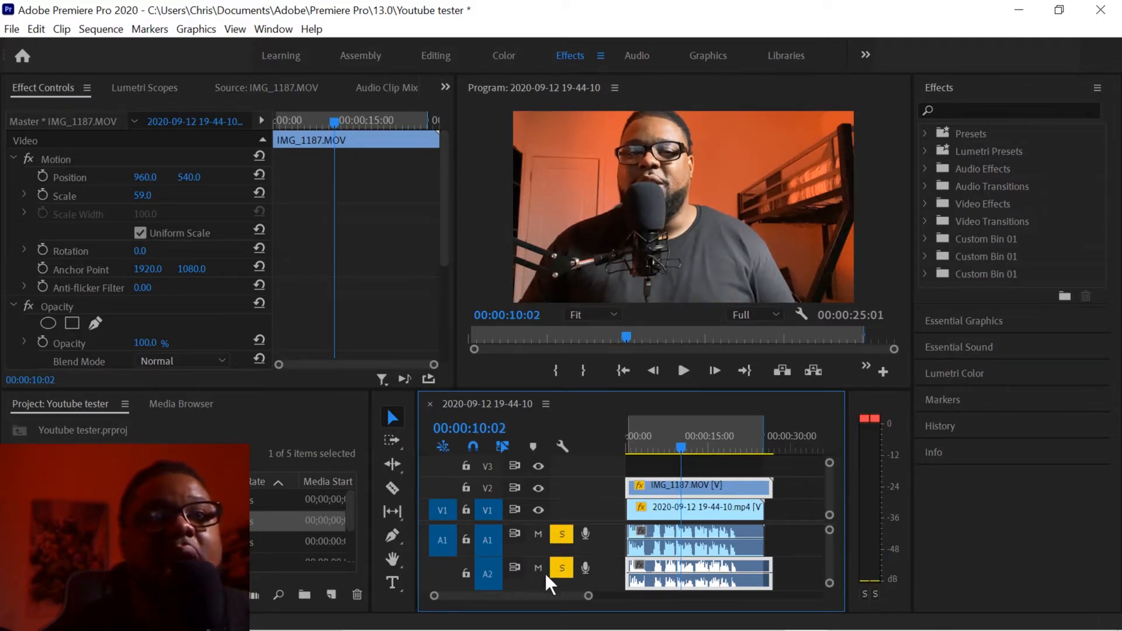
pyautogui.click(558, 534)
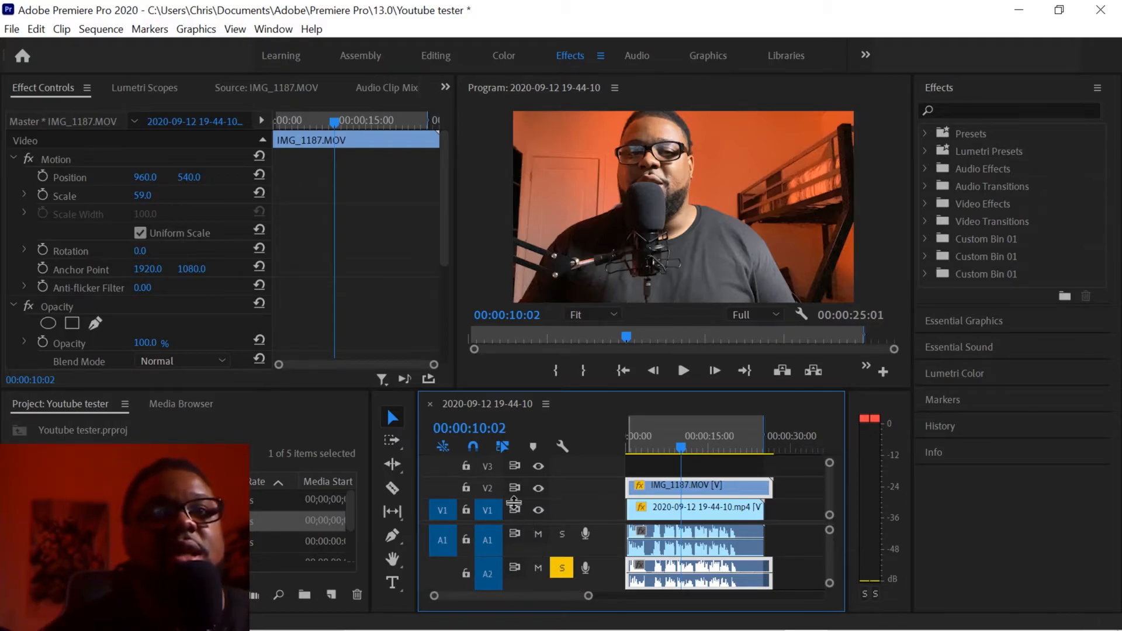
# Mute A2 and play the sequence from 00:00:10:02, locking V2 temporarily.
pyautogui.click(466, 487)
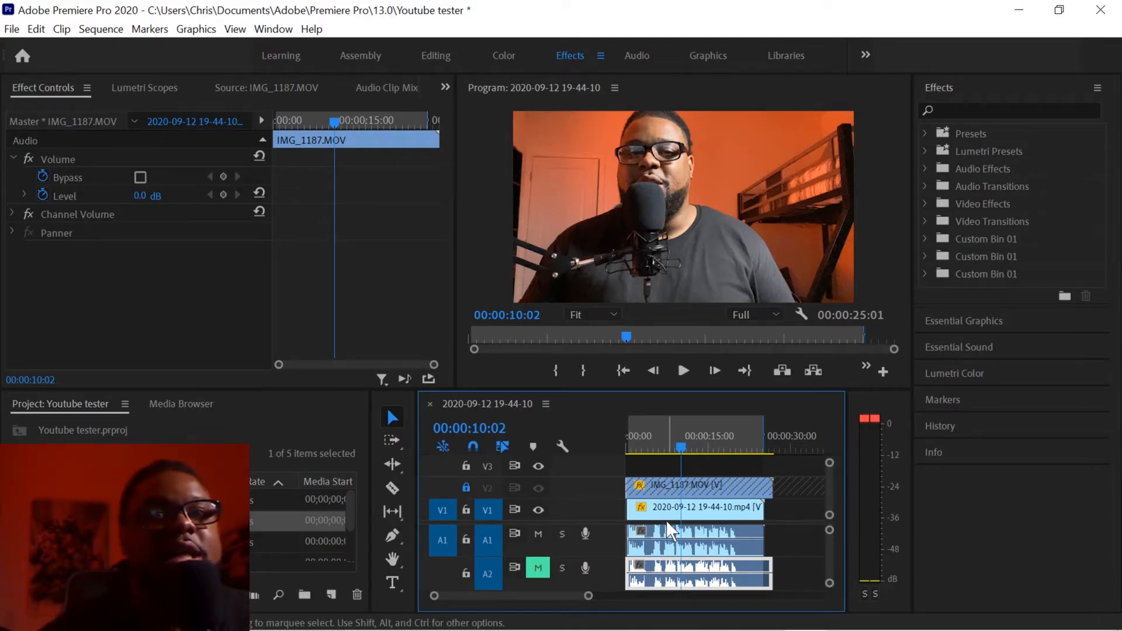
pyautogui.press('space')
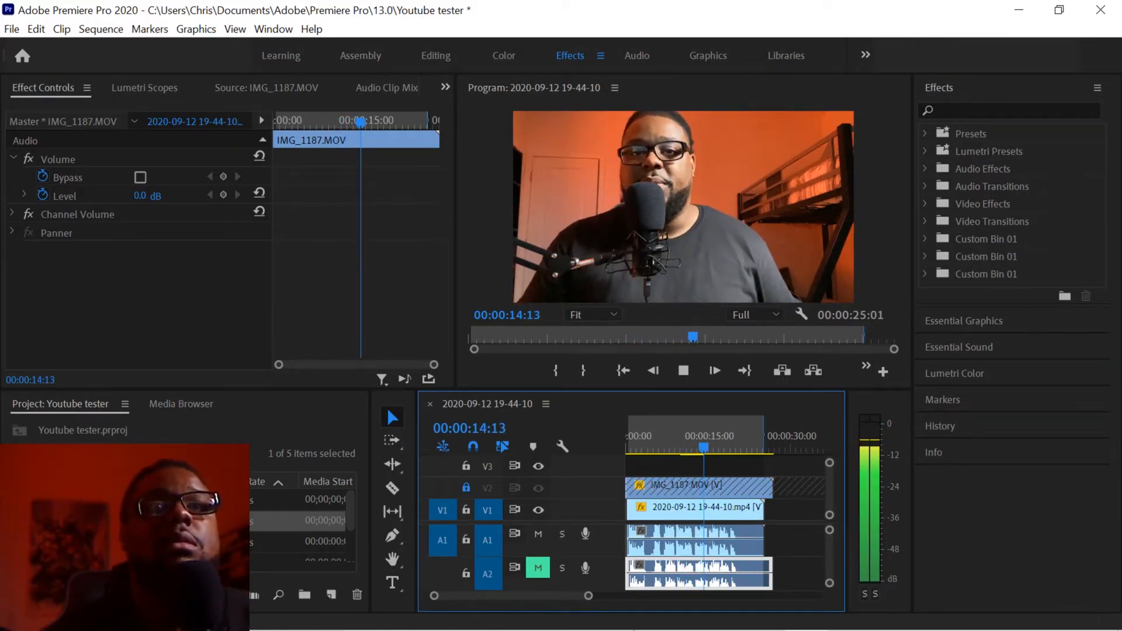
pyautogui.click(465, 487)
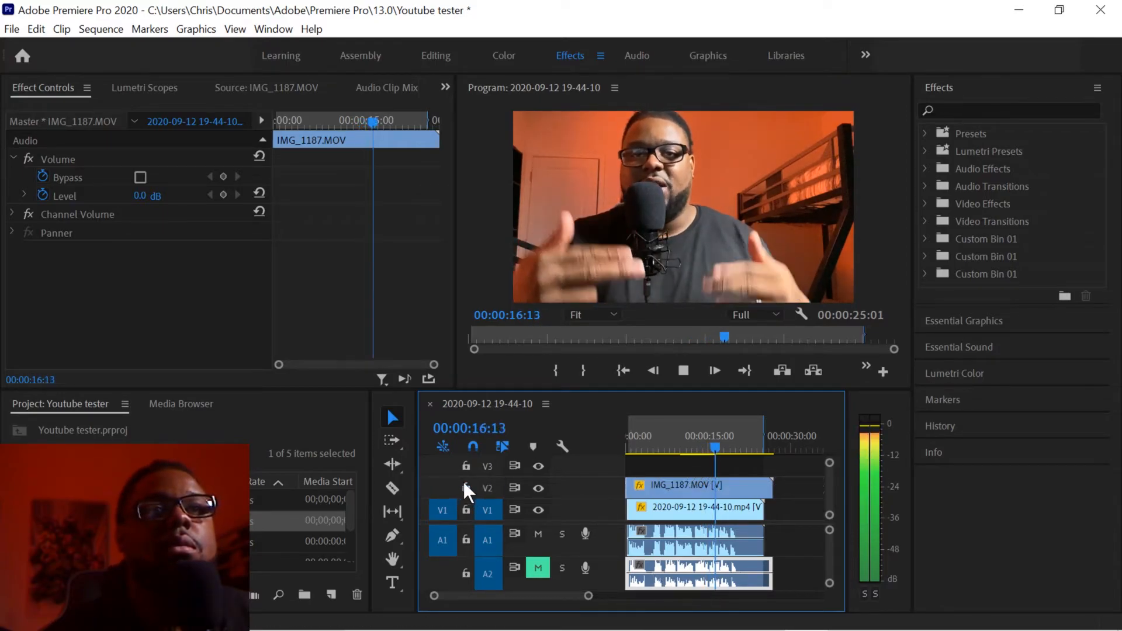
pyautogui.press('space')
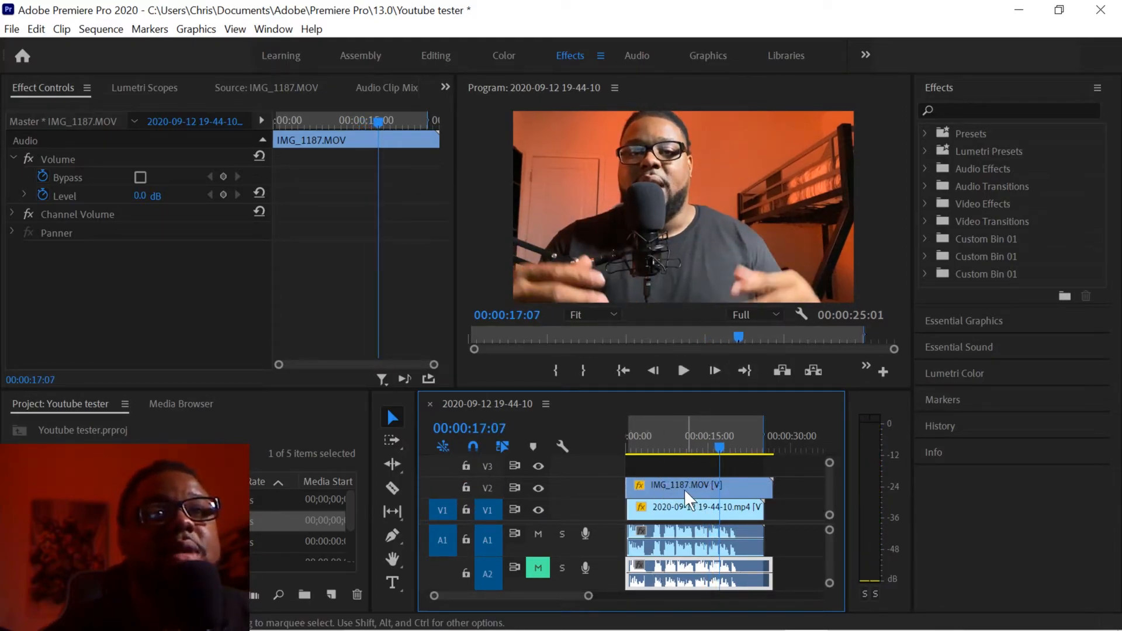
# Set the scale of IMG_1187.MOV on V2 to 19.
pyautogui.click(685, 491)
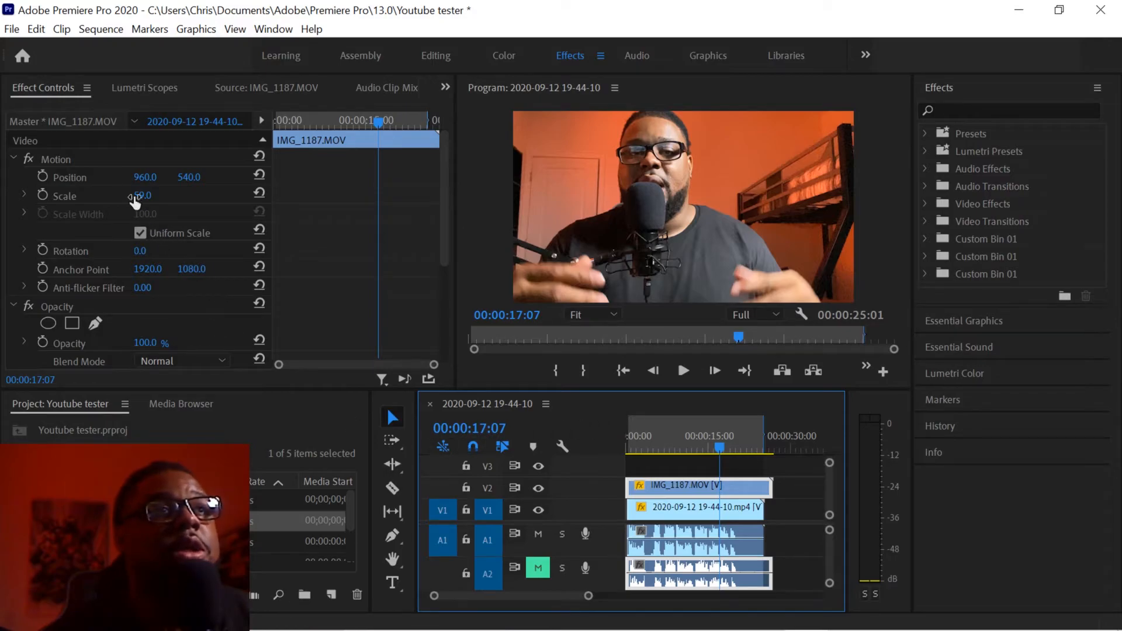
pyautogui.click(644, 534)
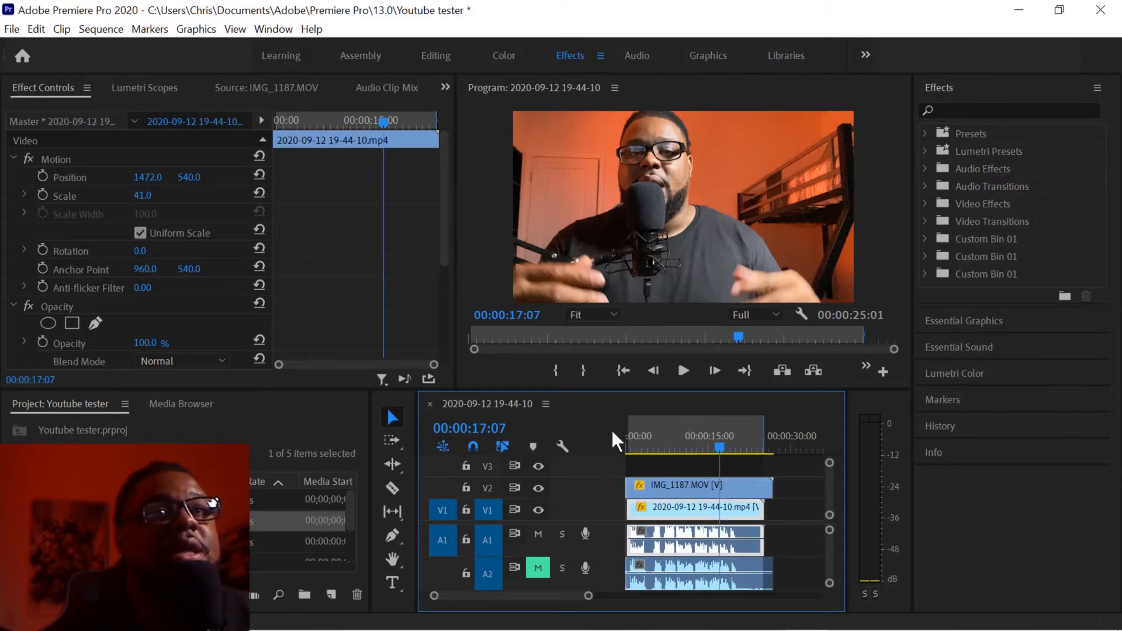
pyautogui.click(679, 486)
pyautogui.moveTo(142, 199); pyautogui.dragTo(158, 197)
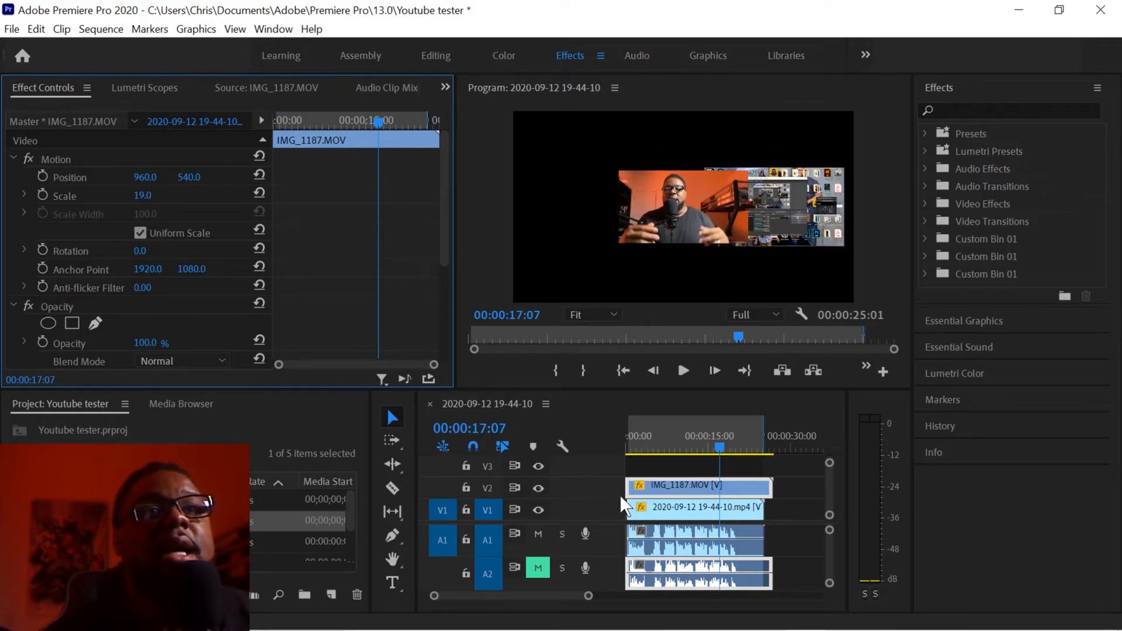
pyautogui.click(669, 512)
pyautogui.rightClick(670, 514)
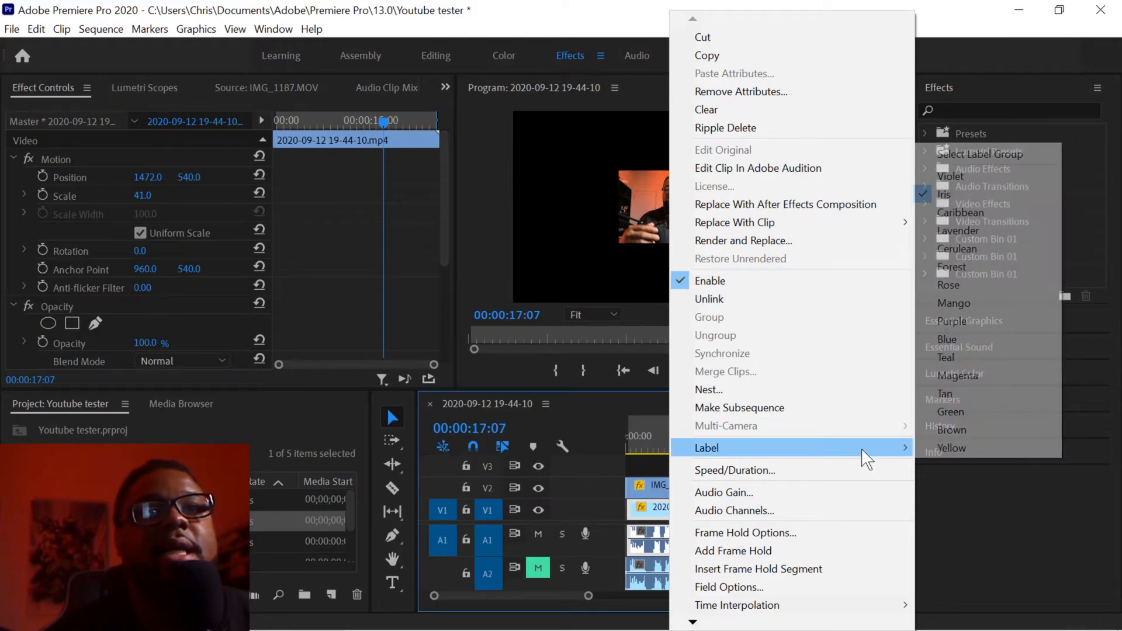
pyautogui.moveTo(697, 621)
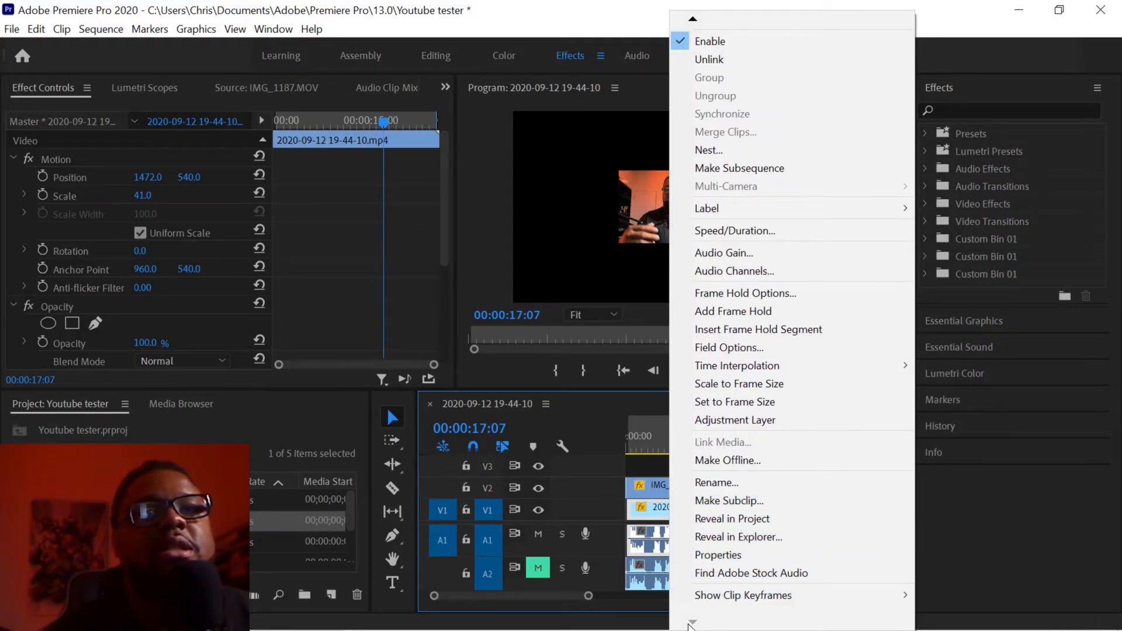
pyautogui.click(753, 404)
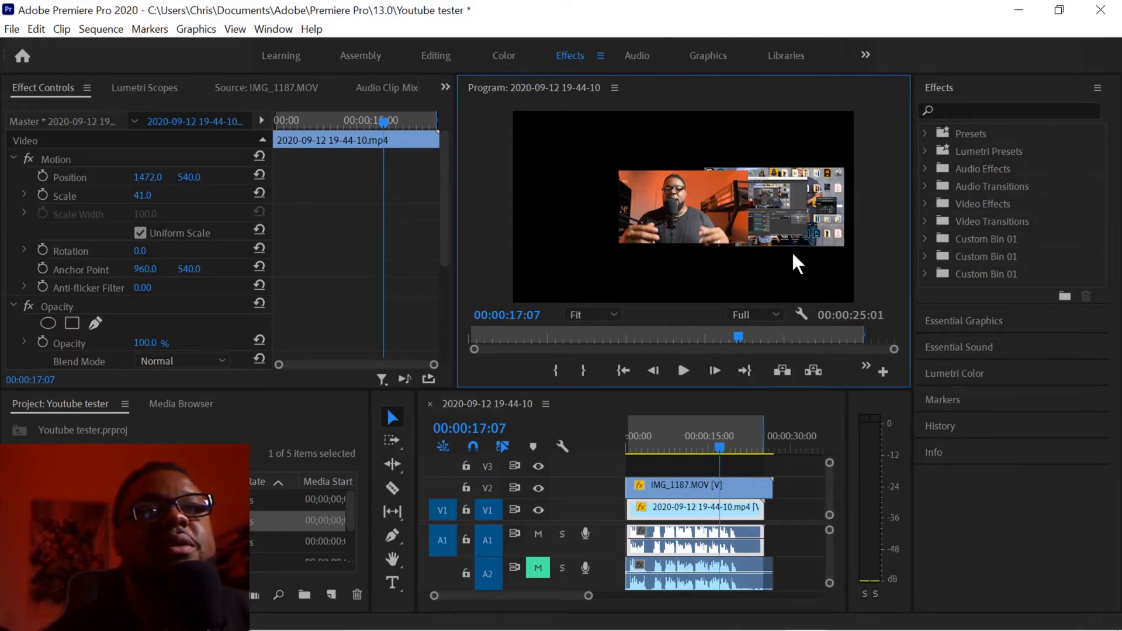
pyautogui.rightClick(723, 507)
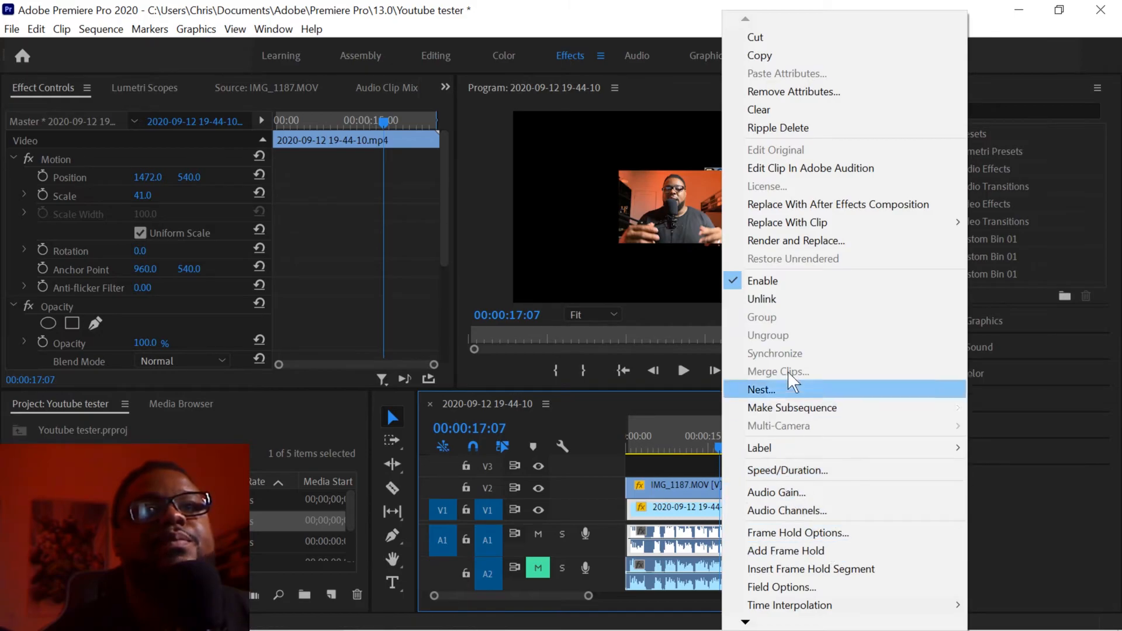
pyautogui.moveTo(747, 619)
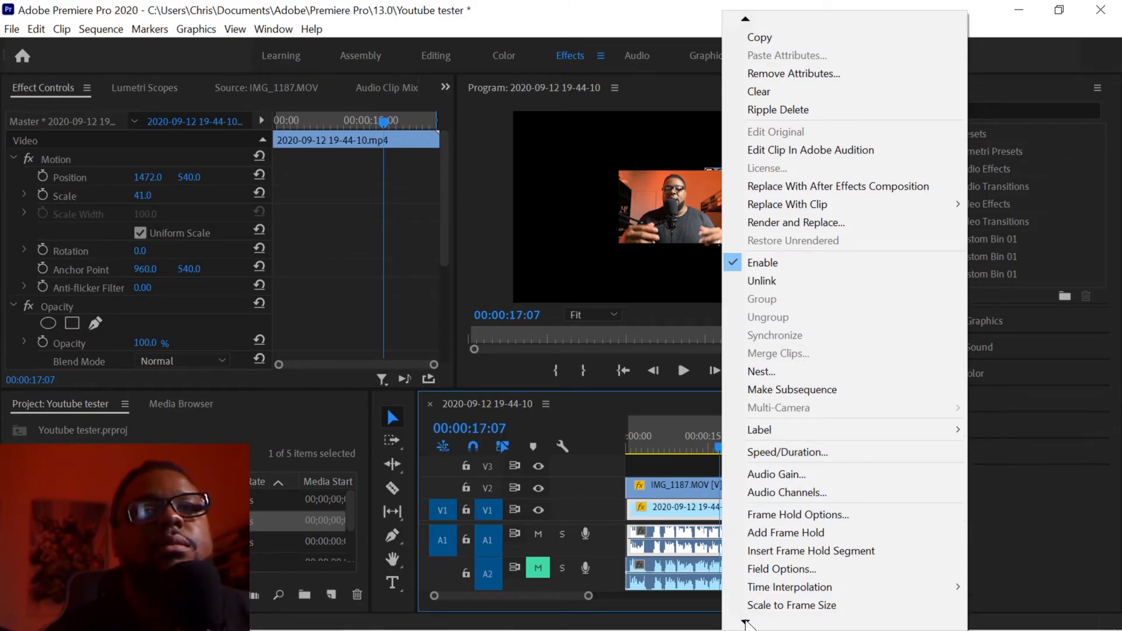
pyautogui.click(789, 569)
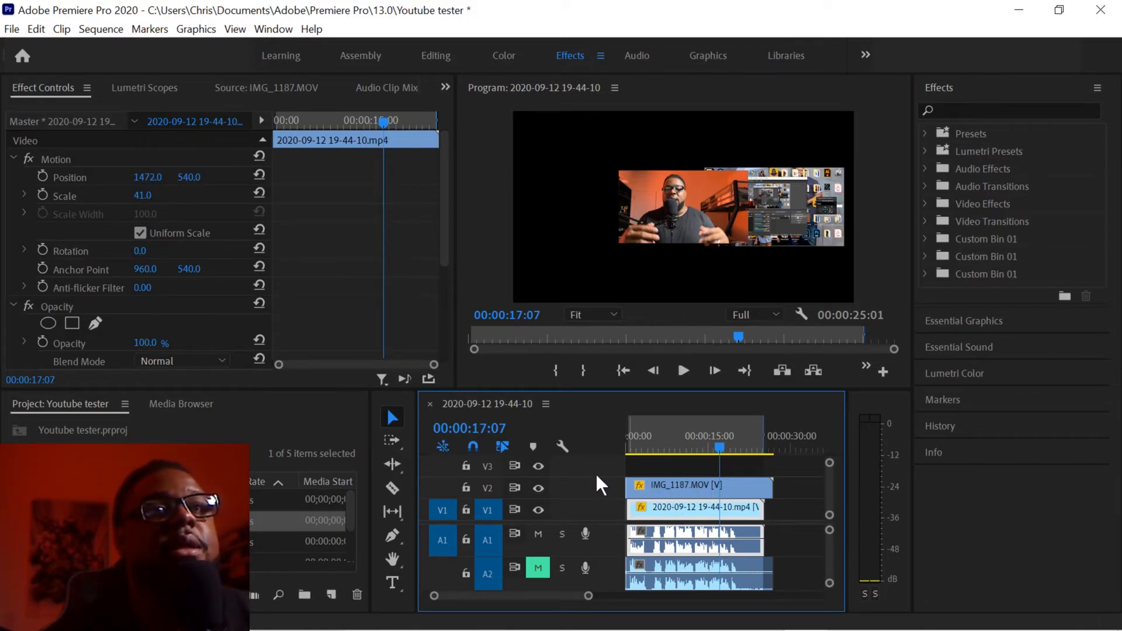
# Reset the screen recording's scale and position to 100 and 960, 540, hiding V2 temporarily.
pyautogui.click(537, 487)
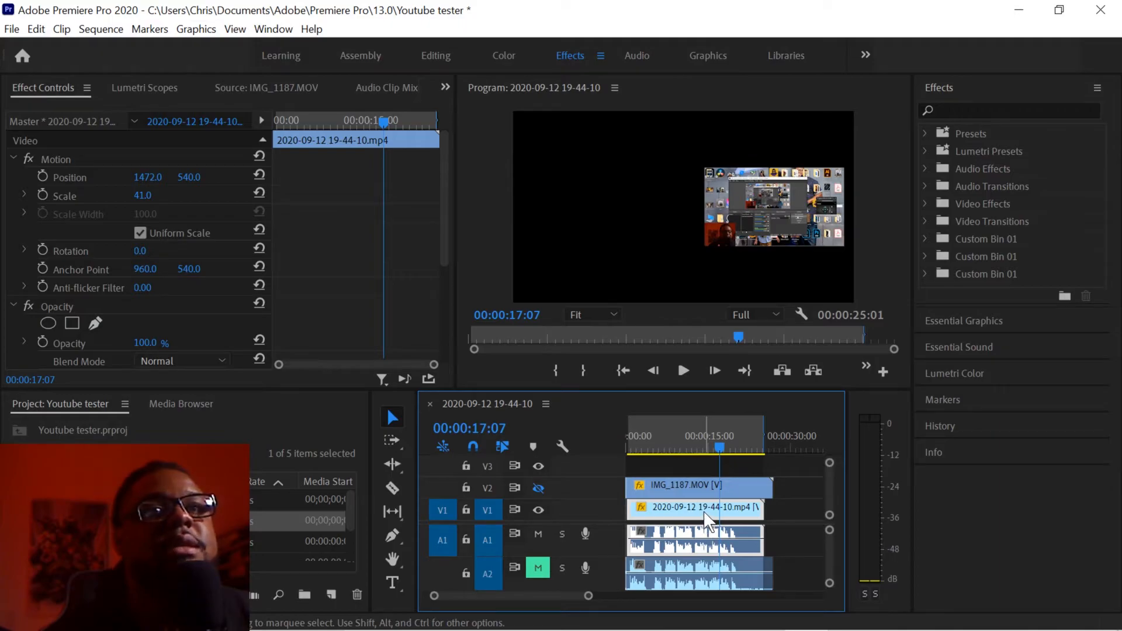
pyautogui.click(261, 191)
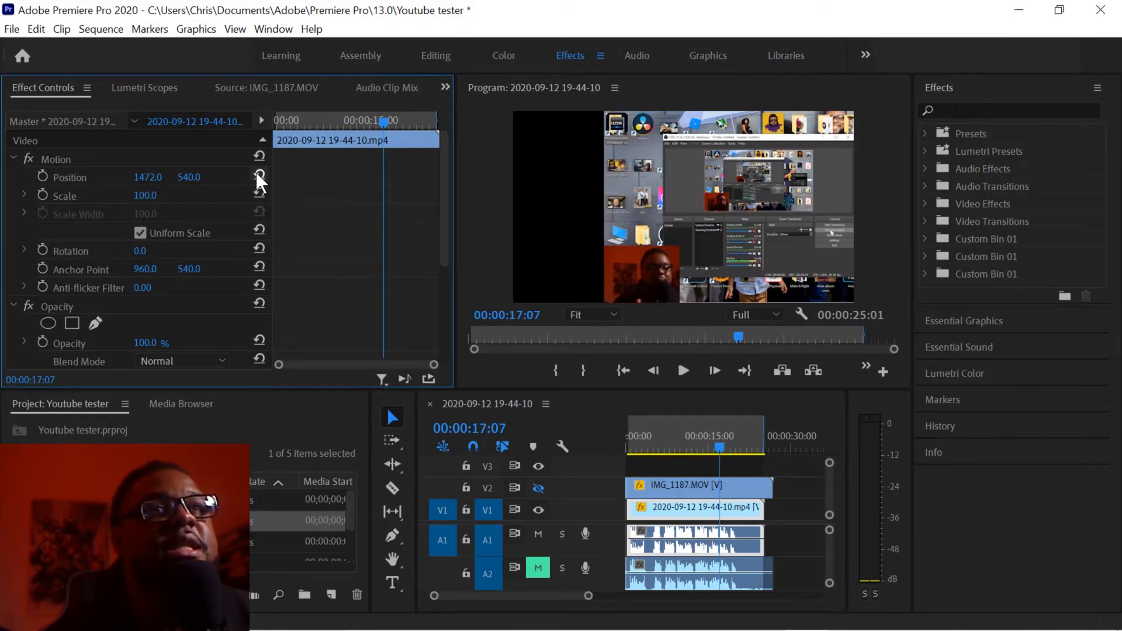
pyautogui.click(257, 174)
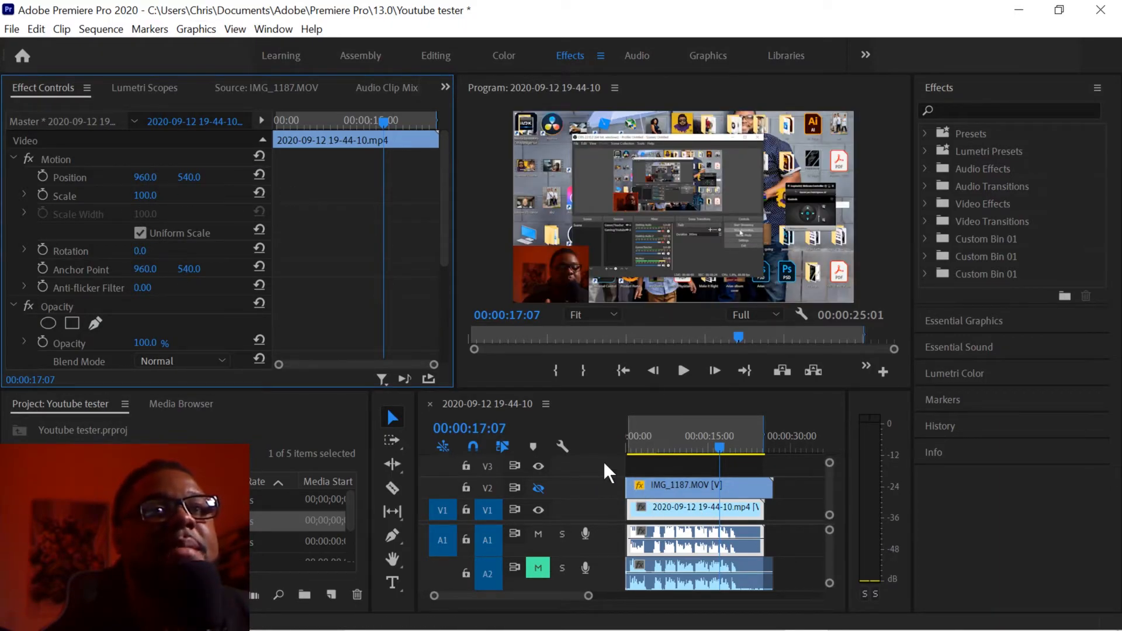
pyautogui.click(538, 487)
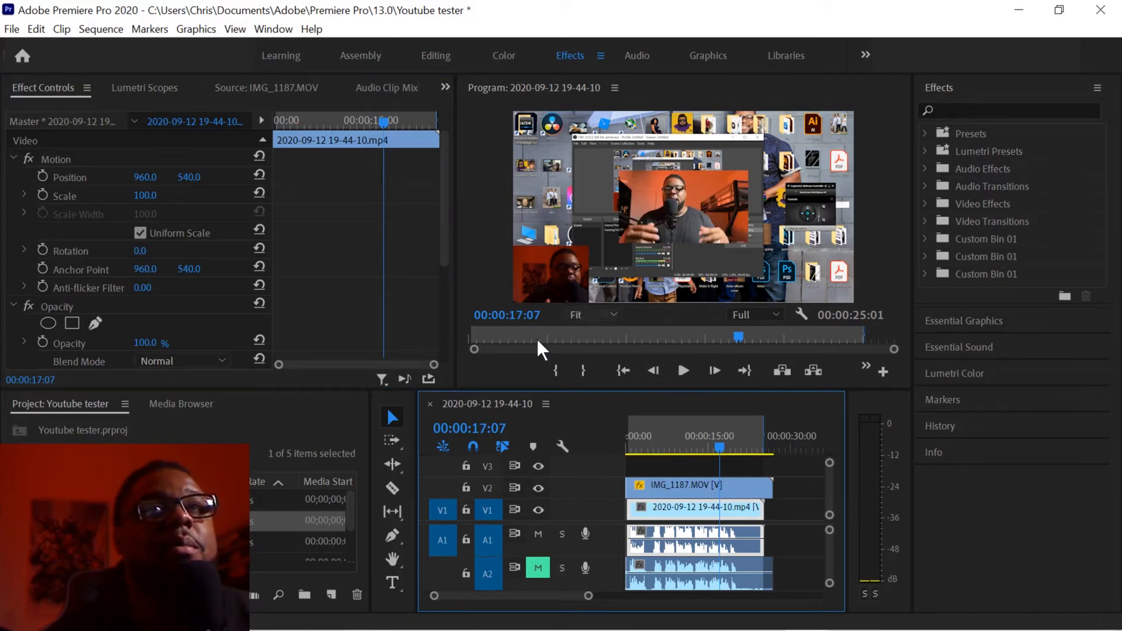
# Position IMG_1187.MOV at 348, 906 so the iPhone shot covers the webcam picture in the screen recording's lower-left corner.
pyautogui.moveTo(142, 181); pyautogui.dragTo(151, 184)
pyautogui.hotkey('ctrl', 'z')
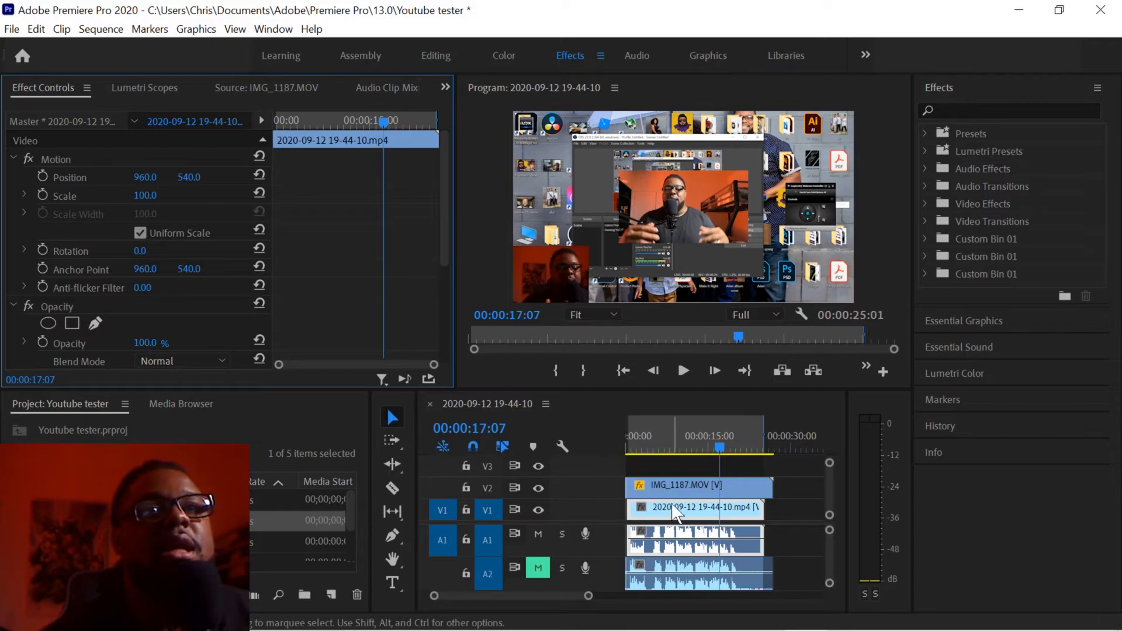
pyautogui.click(676, 488)
pyautogui.moveTo(140, 179); pyautogui.dragTo(196, 177)
# Play the sequence from 00:00:09:13 to check the picture-in-picture layout.
pyautogui.click(681, 447)
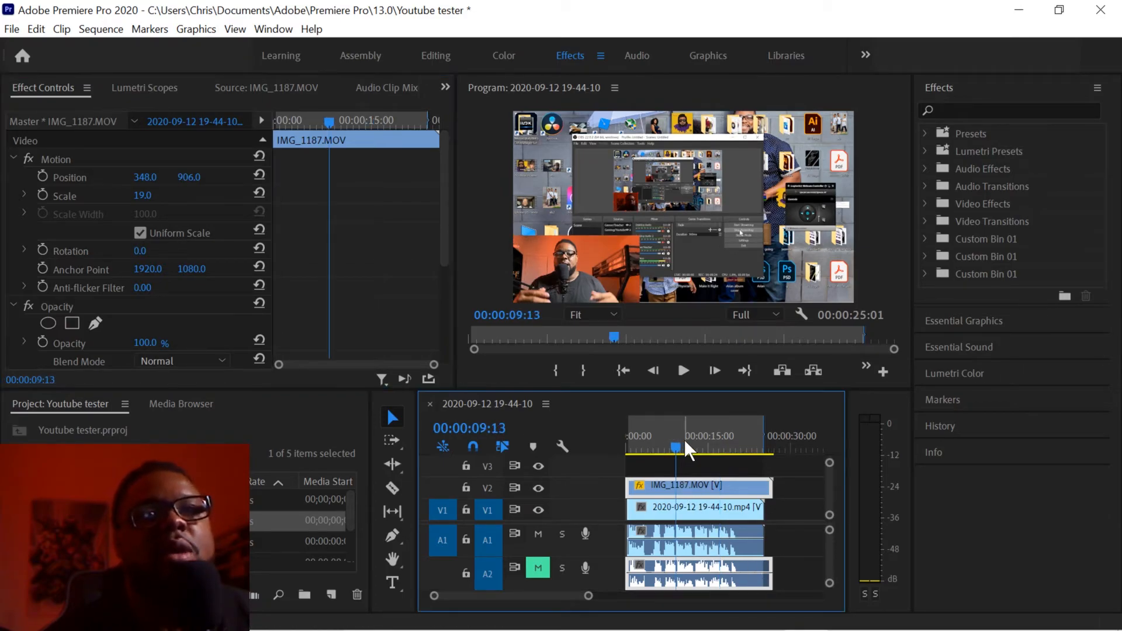
pyautogui.moveTo(680, 445); pyautogui.dragTo(675, 445)
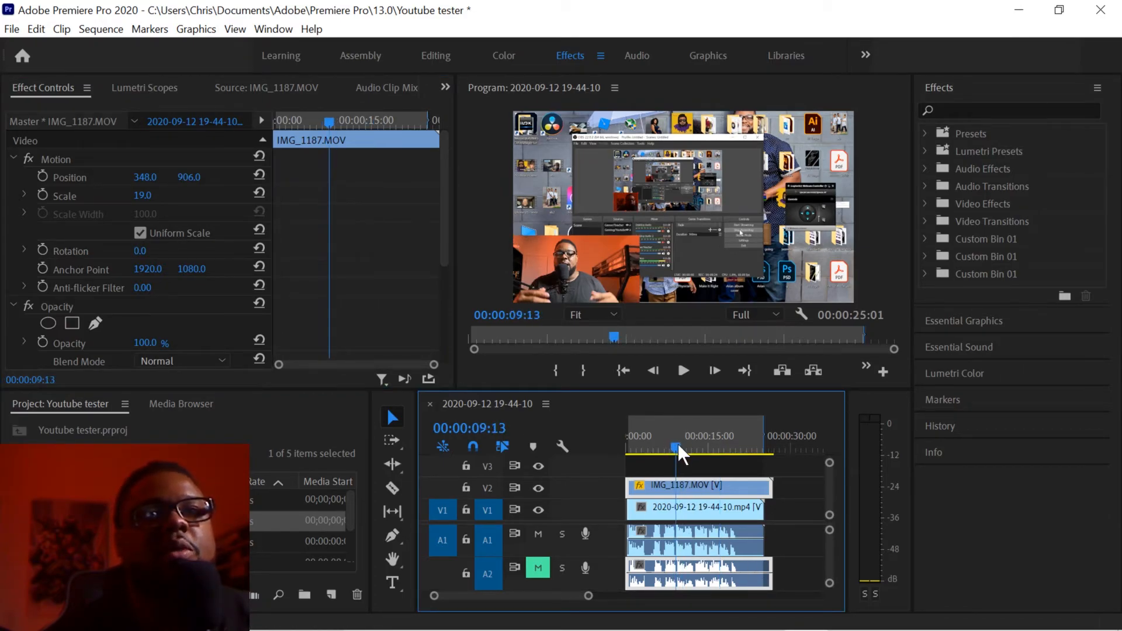
pyautogui.press('space')
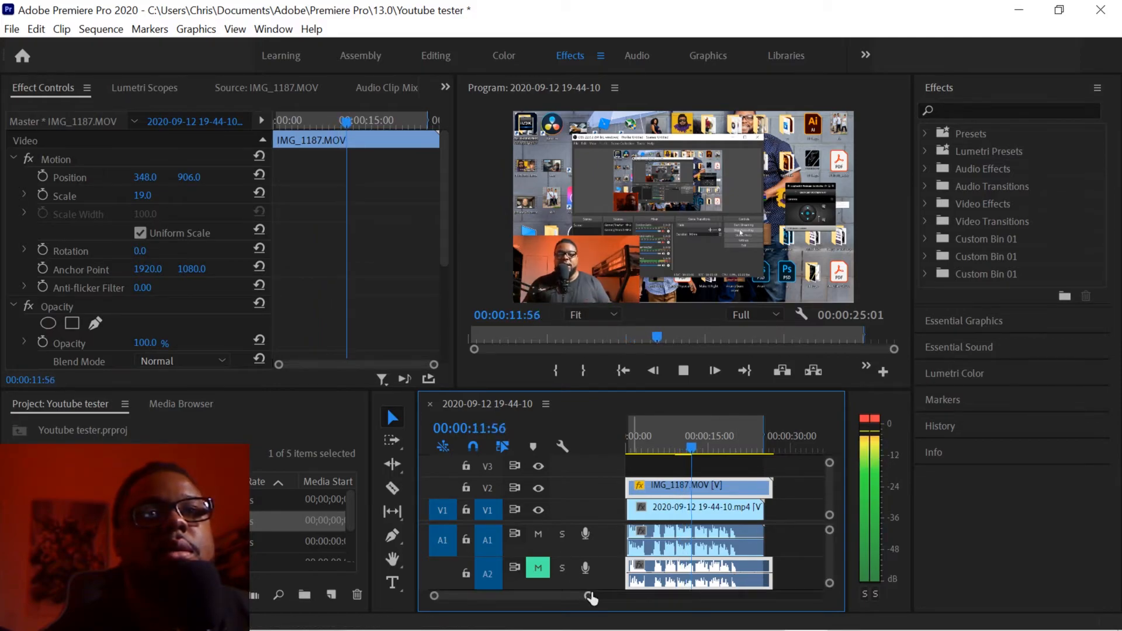
pyautogui.moveTo(588, 596)
pyautogui.mouseDown()
pyautogui.moveTo(548, 602)
pyautogui.moveTo(584, 602)
pyautogui.mouseUp()
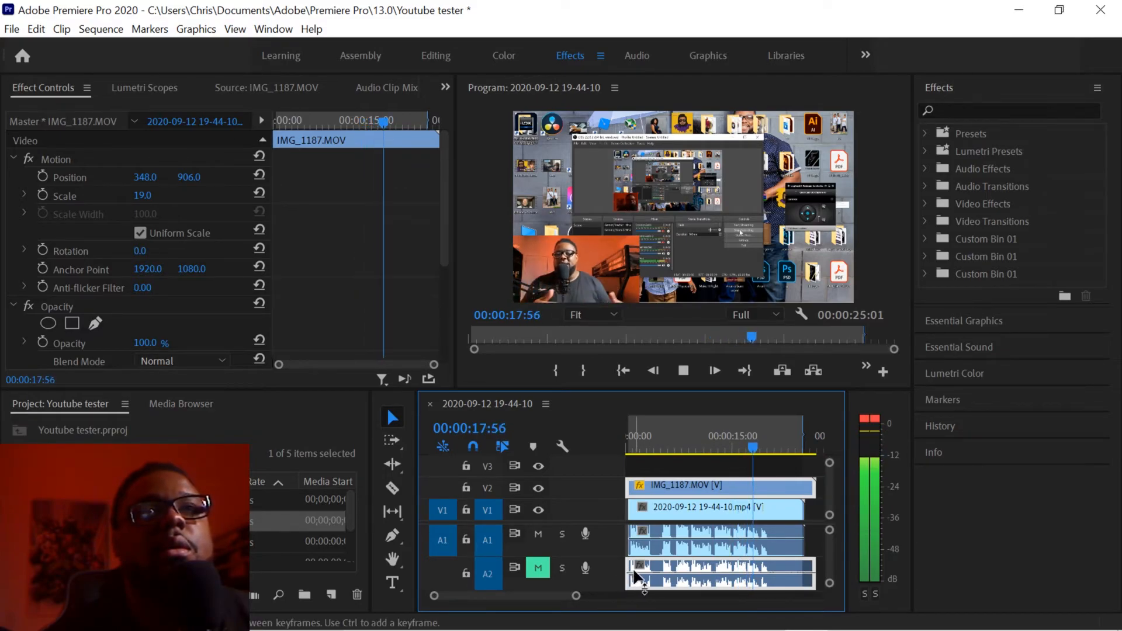
# Cut the clips on all tracks at 00:00:12:29 and 00:00:15:01 with the Razor tool.
pyautogui.moveTo(729, 443)
pyautogui.mouseDown()
pyautogui.moveTo(714, 432)
pyautogui.moveTo(718, 448)
pyautogui.mouseUp()
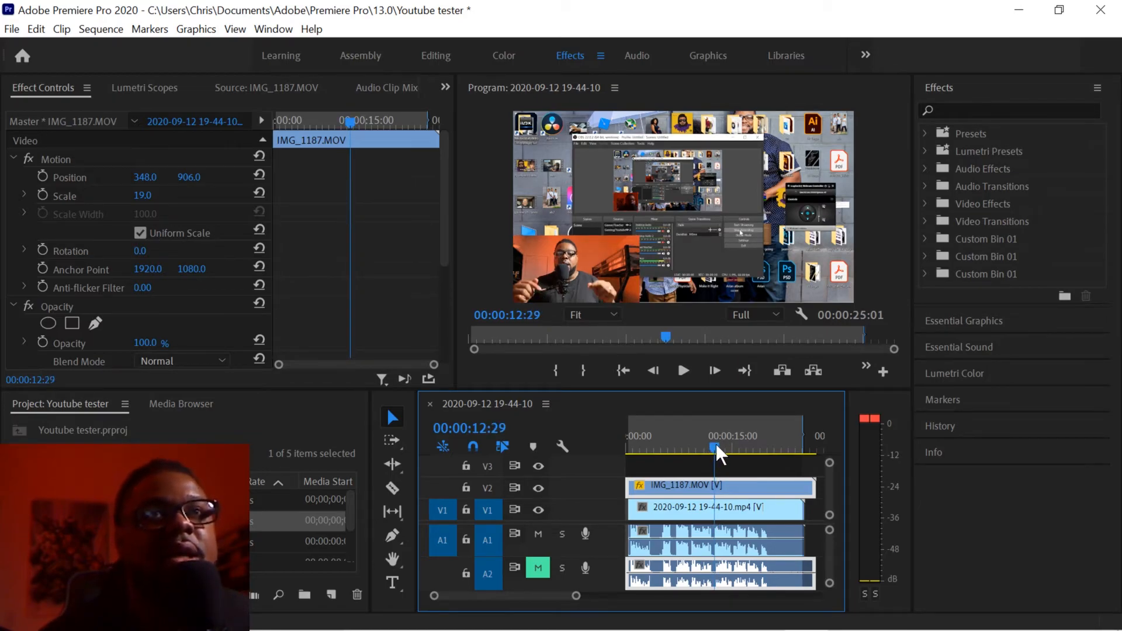
pyautogui.click(392, 485)
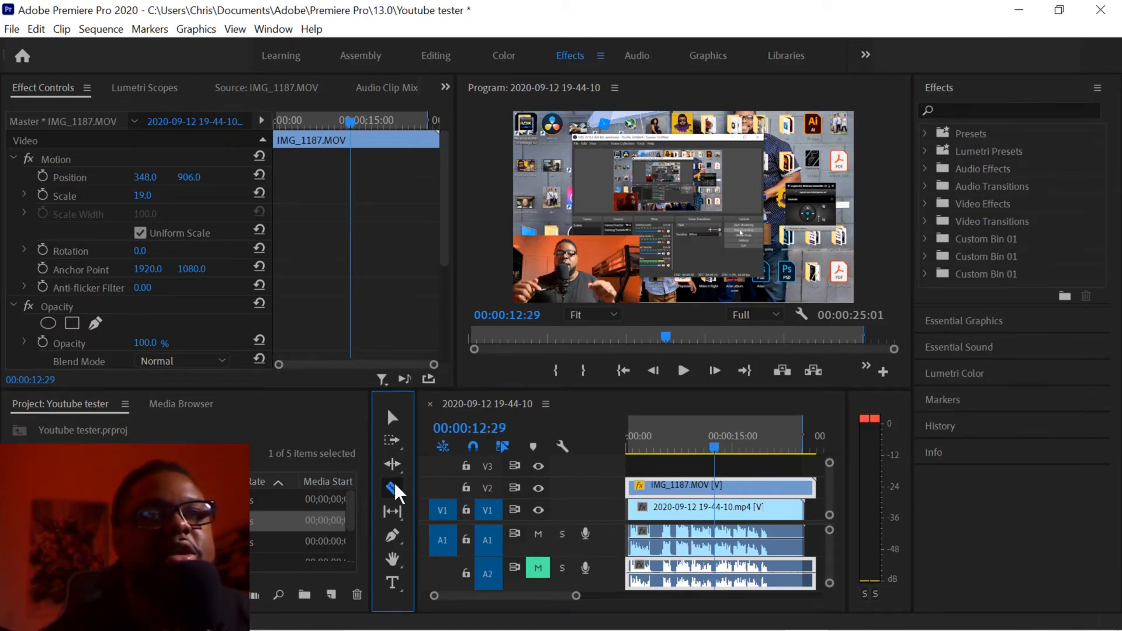
pyautogui.keyDown('shift'); pyautogui.click(716, 486); pyautogui.keyUp('shift')
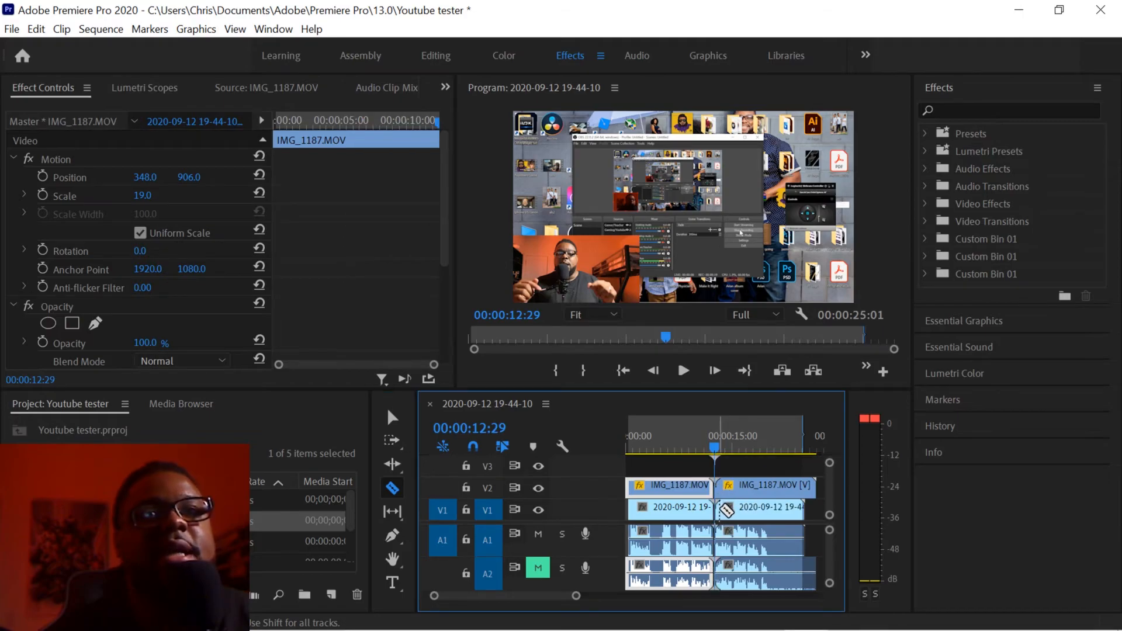
pyautogui.press('space')
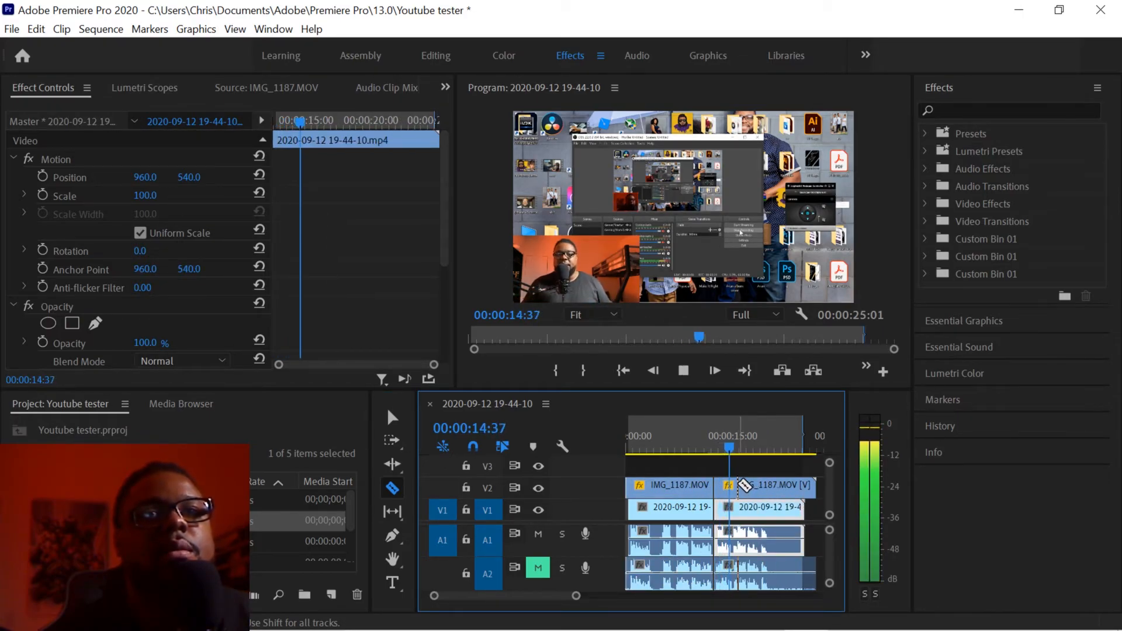
pyautogui.press('space')
pyautogui.keyDown('shift'); pyautogui.click(733, 485); pyautogui.keyUp('shift')
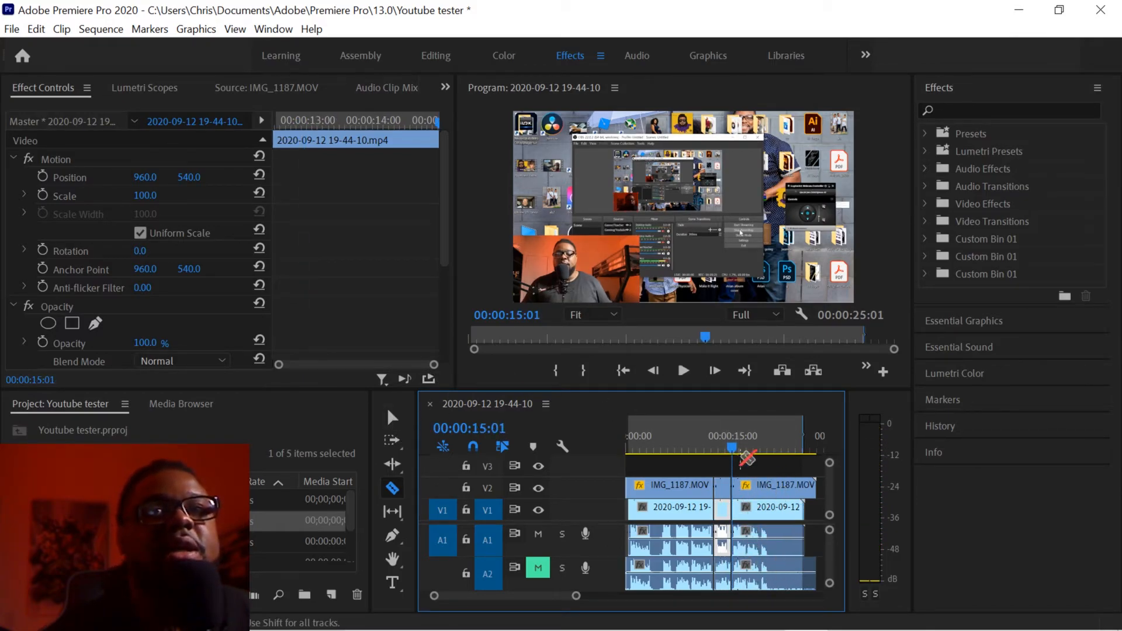
# Scale the middle IMG_1187.MOV segment to 61 at position 1072, 633 so the iPhone shot fills the frame.
pyautogui.moveTo(731, 441); pyautogui.dragTo(724, 450)
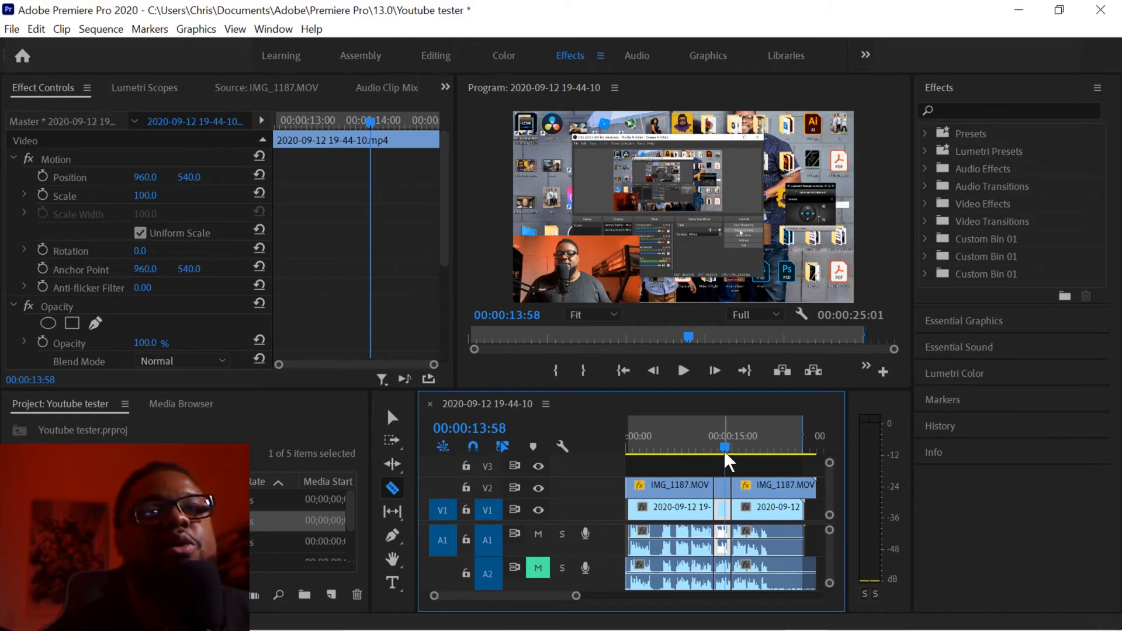
pyautogui.click(392, 417)
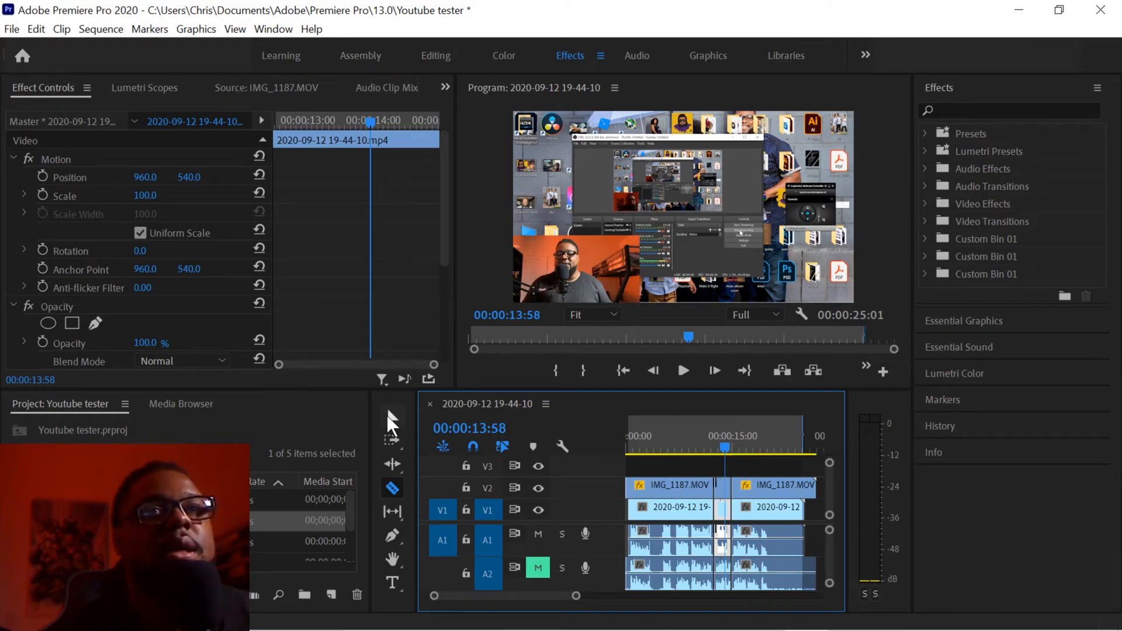
pyautogui.click(722, 510)
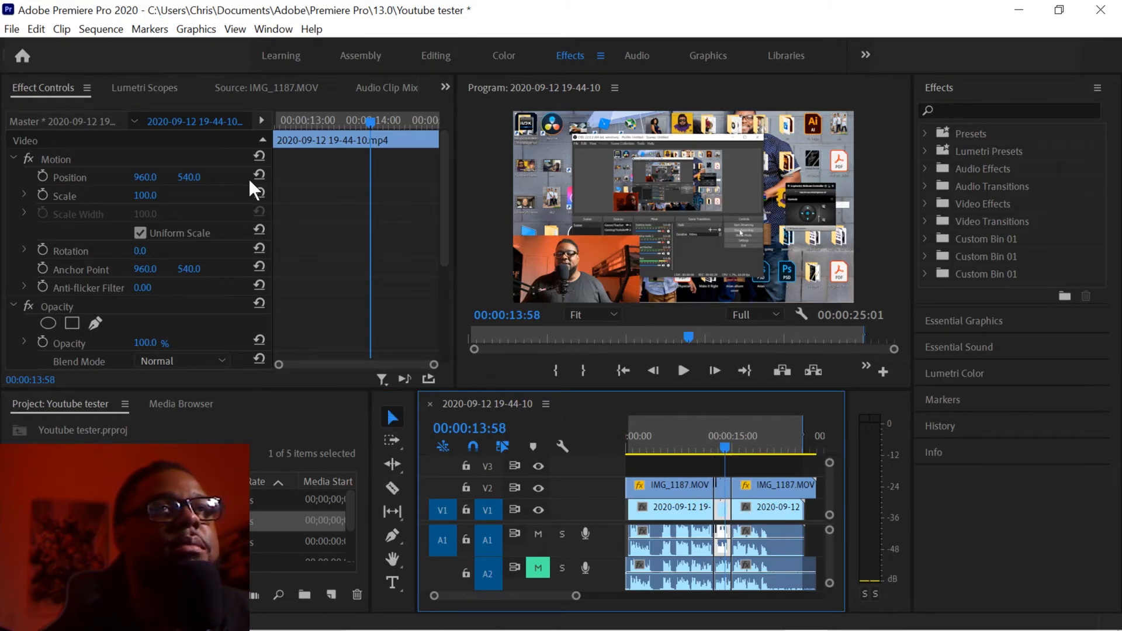
pyautogui.click(724, 489)
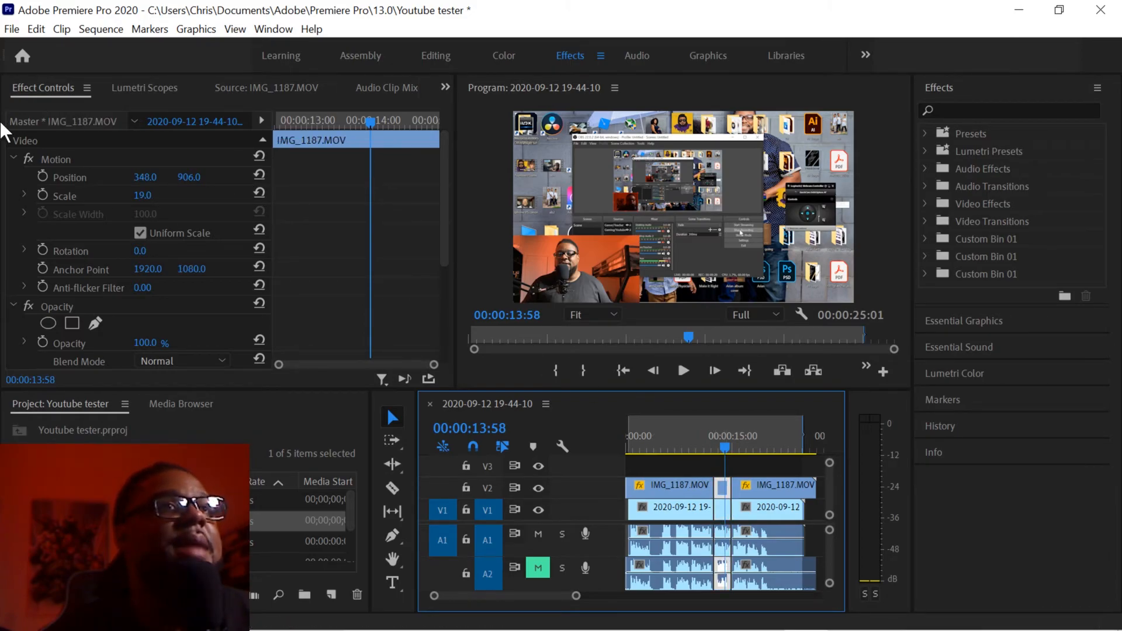
pyautogui.click(259, 192)
pyautogui.click(259, 175)
pyautogui.moveTo(141, 179); pyautogui.dragTo(213, 179)
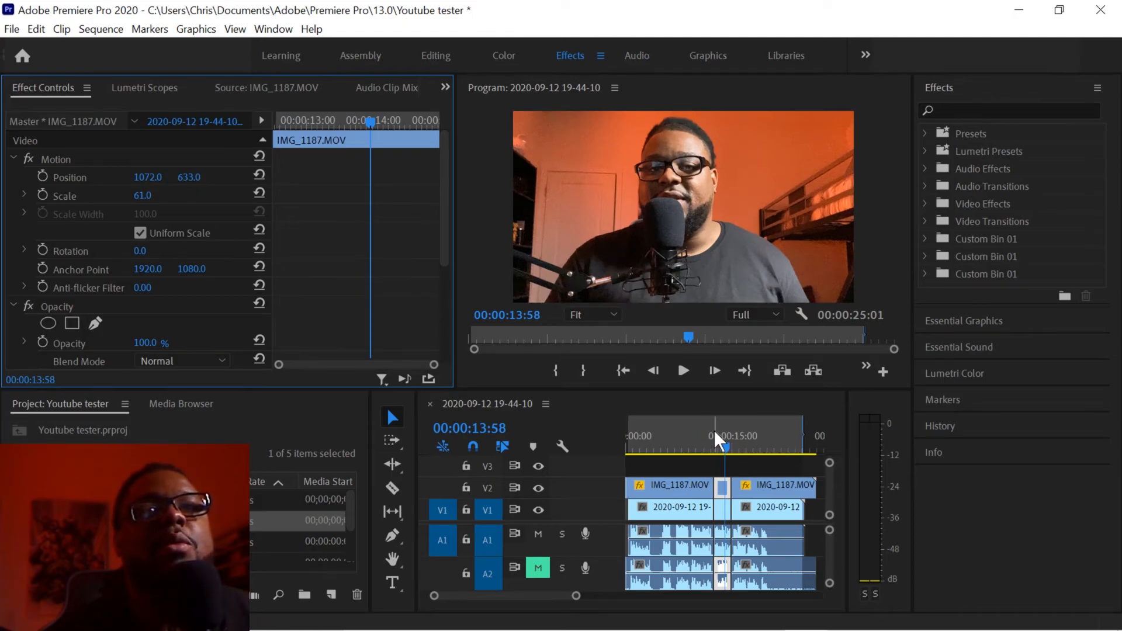
# Play the sequence from 00:00:11:07 across both cuts to check the switch to the full-frame iPhone shot.
pyautogui.click(705, 448)
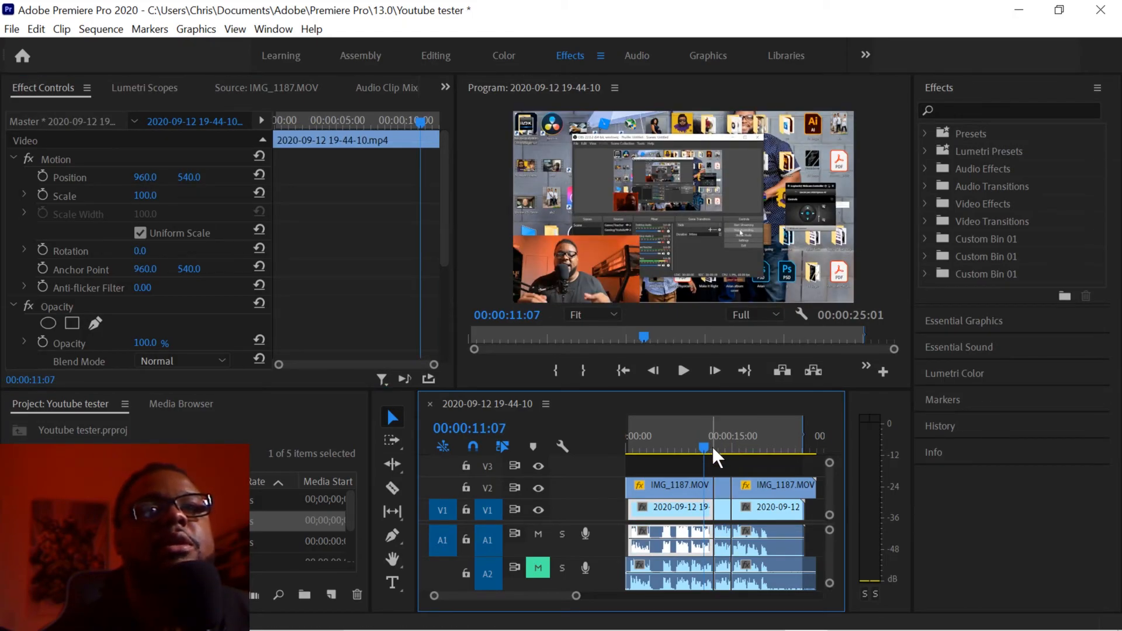
pyautogui.press('space')
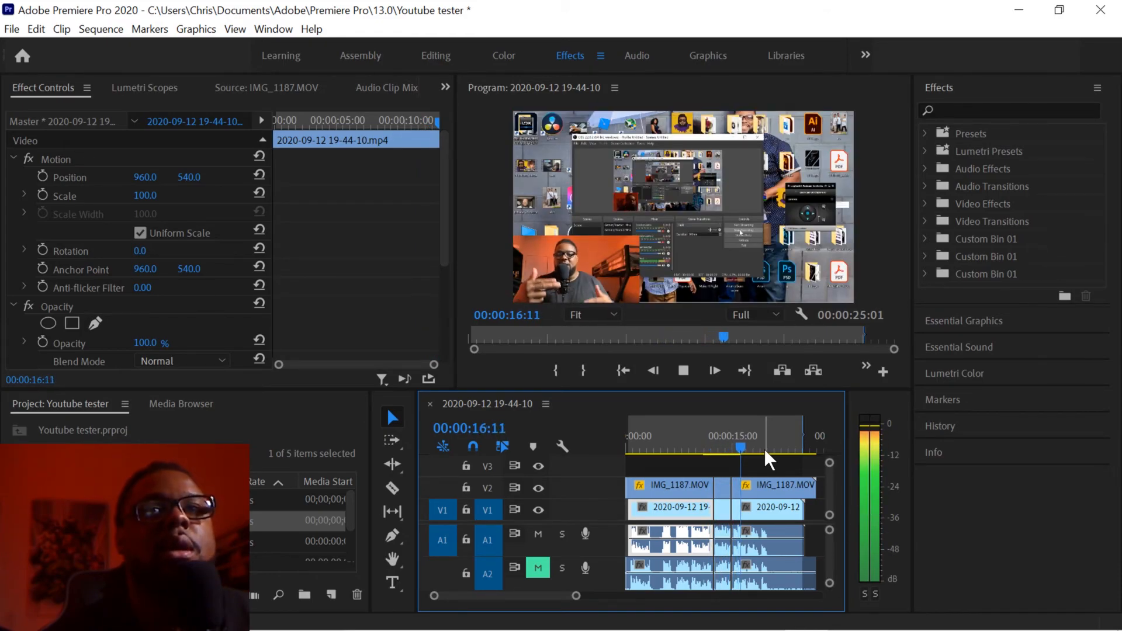
pyautogui.press('space')
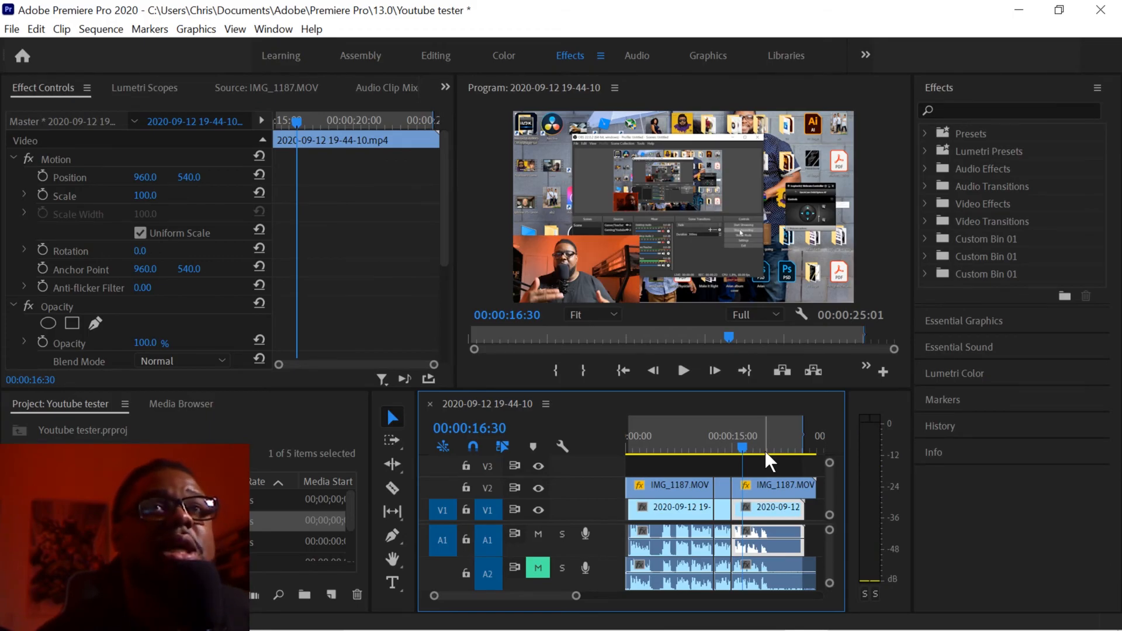